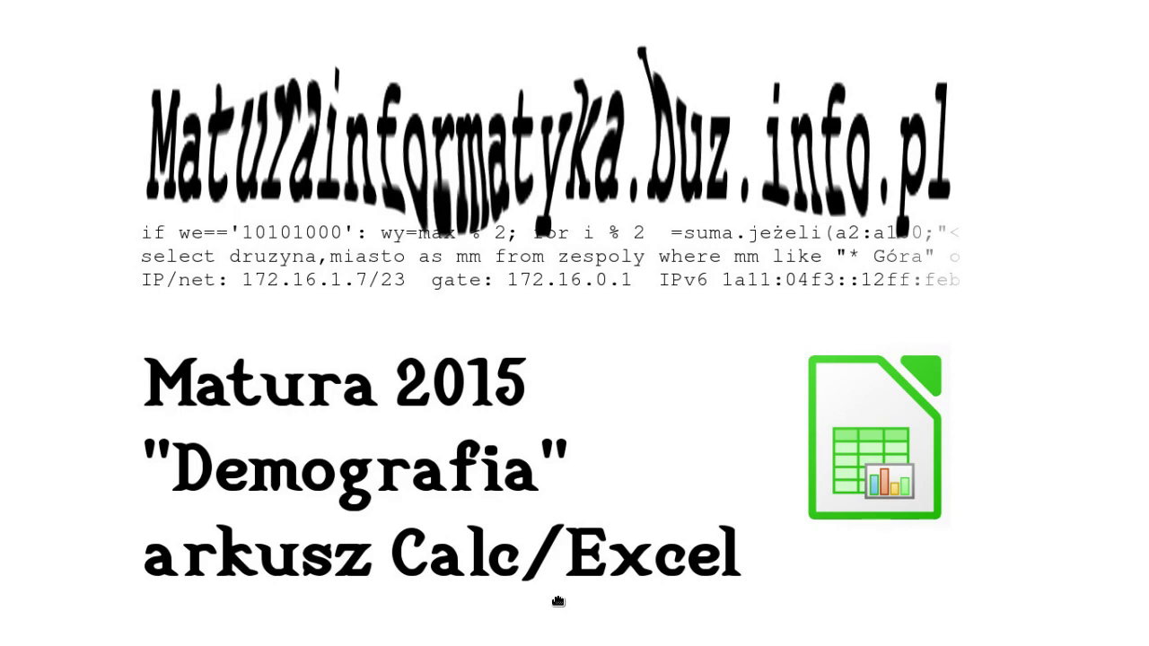
# Close the fullscreen Demografia title image to reveal the Matura informatyka homepage
pyautogui.press('Escape')
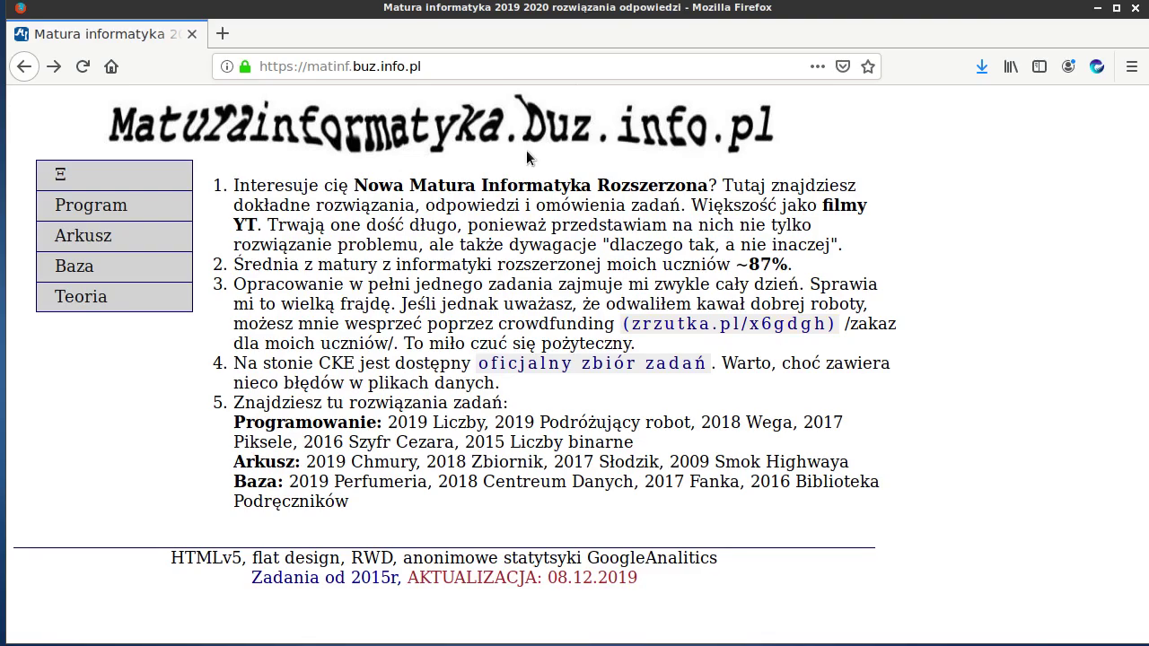
# Open the Matura 2015 Demografia task description from the Arkusz section
pyautogui.click(168, 244)
pyautogui.scroll(-5, 452, 371)
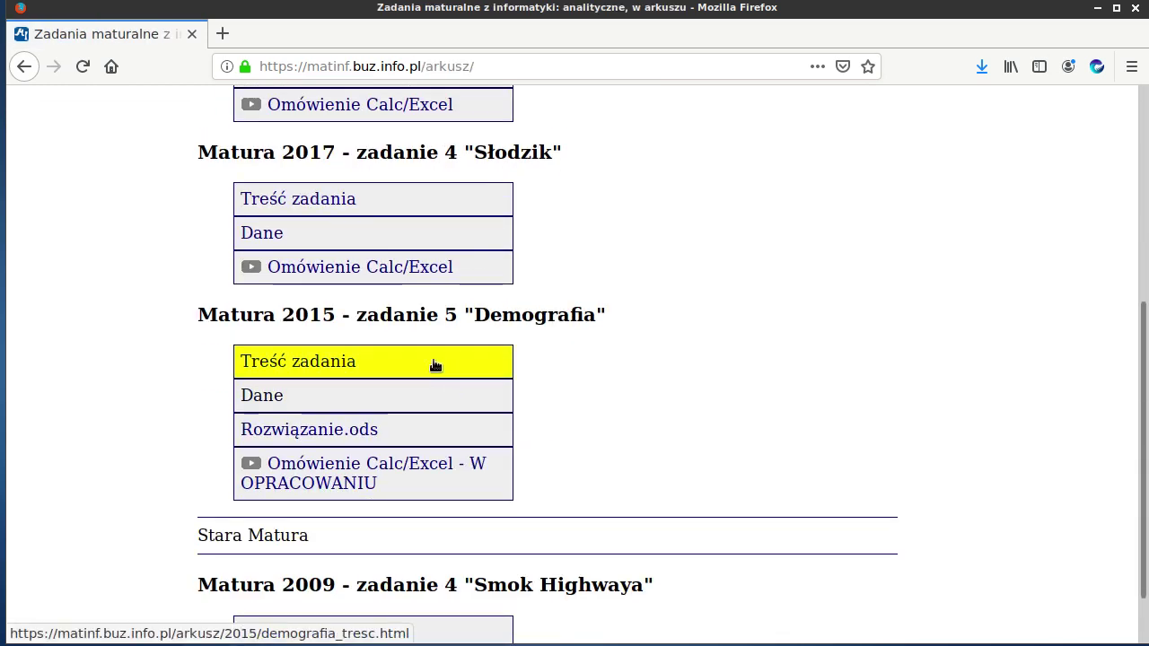
pyautogui.click(334, 370)
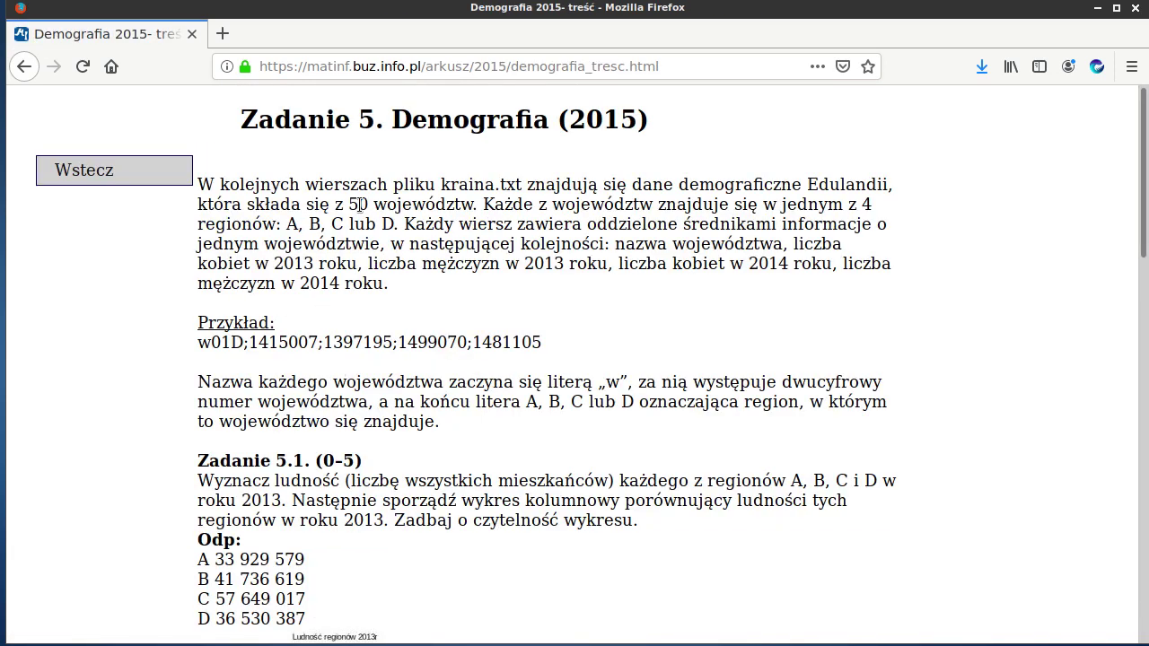
# Highlight the province count, the years 2013 and 2014, and their example-line figures
pyautogui.moveTo(349, 205); pyautogui.dragTo(474, 209)
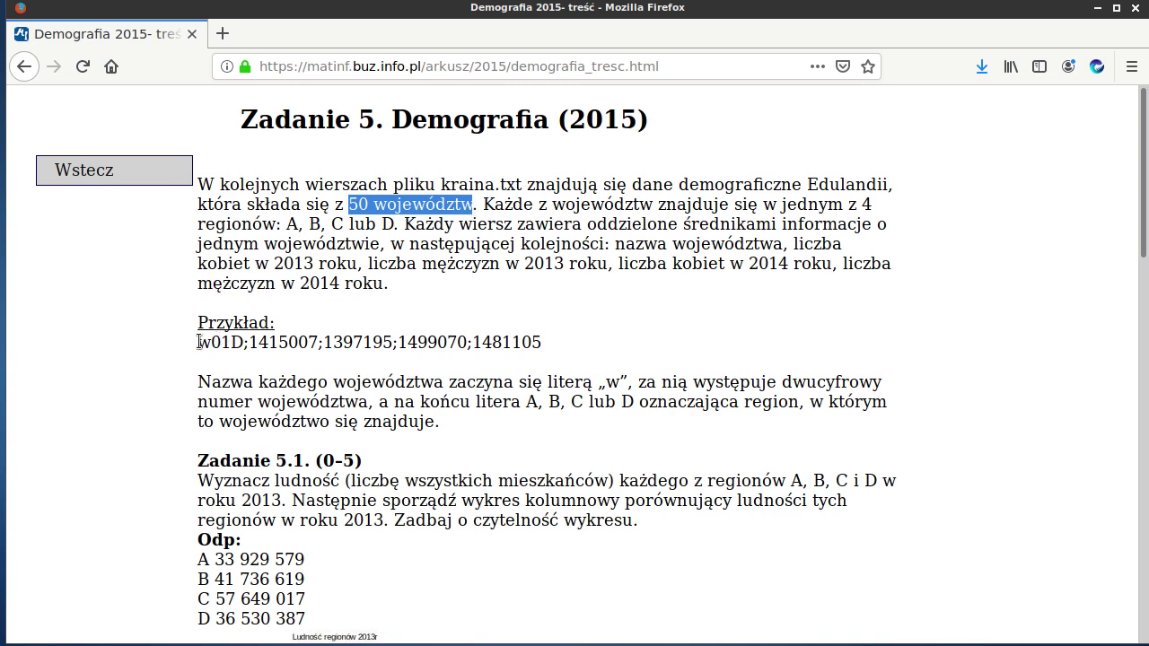
pyautogui.moveTo(199, 342); pyautogui.dragTo(393, 344)
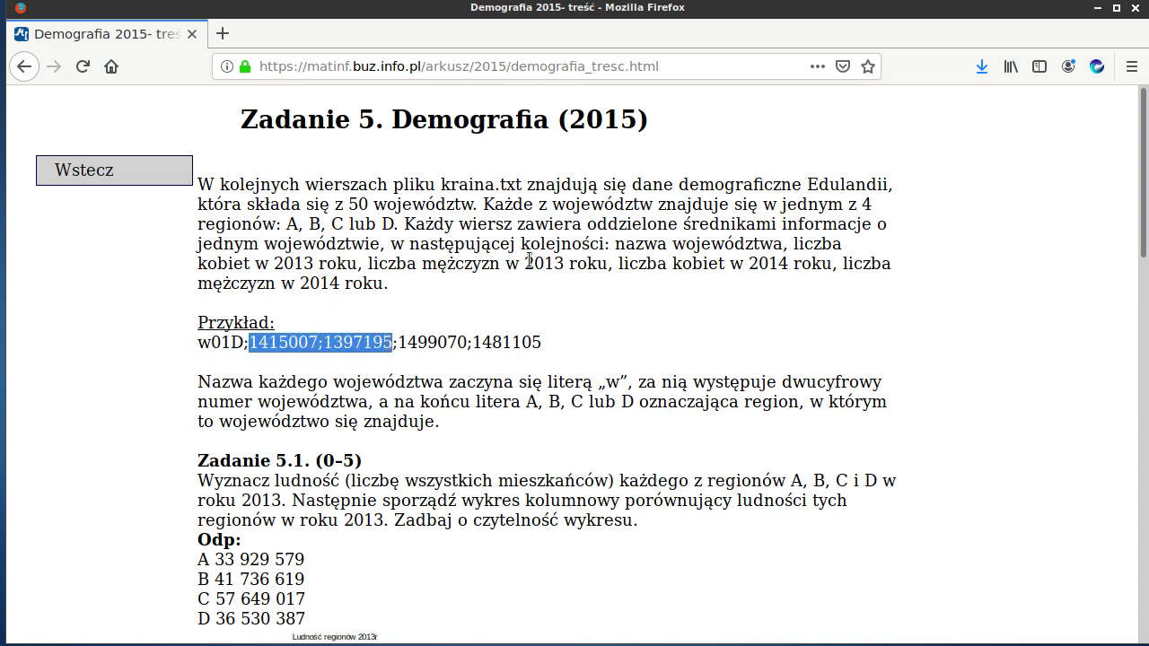
pyautogui.moveTo(526, 263); pyautogui.dragTo(570, 264)
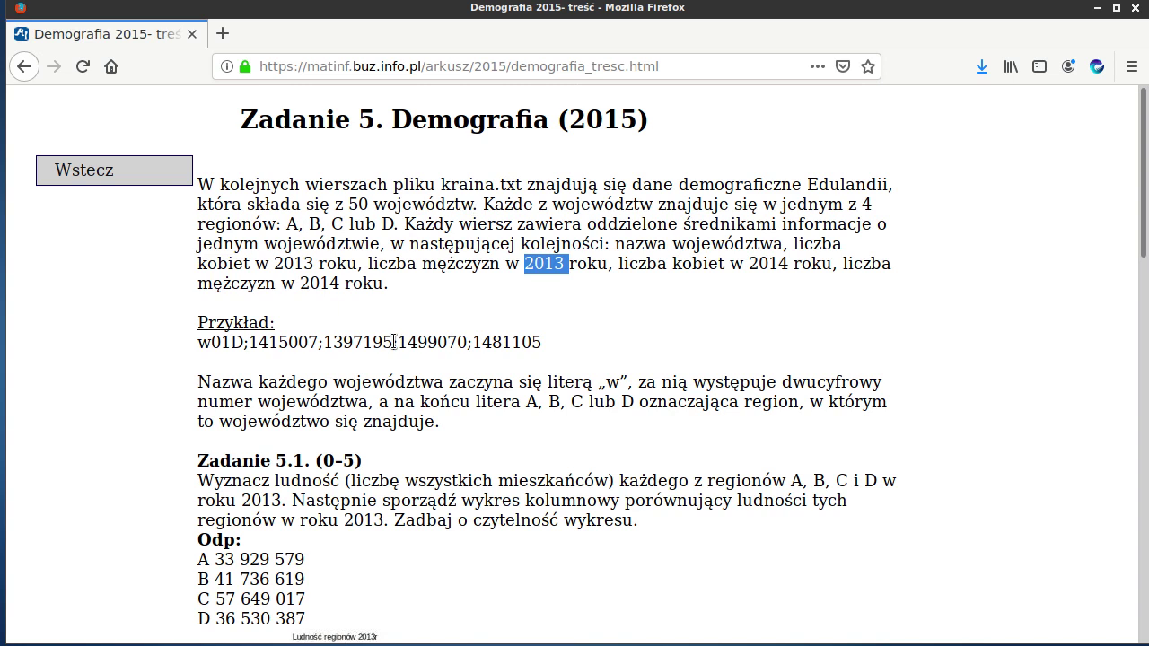
pyautogui.moveTo(398, 342); pyautogui.dragTo(550, 346)
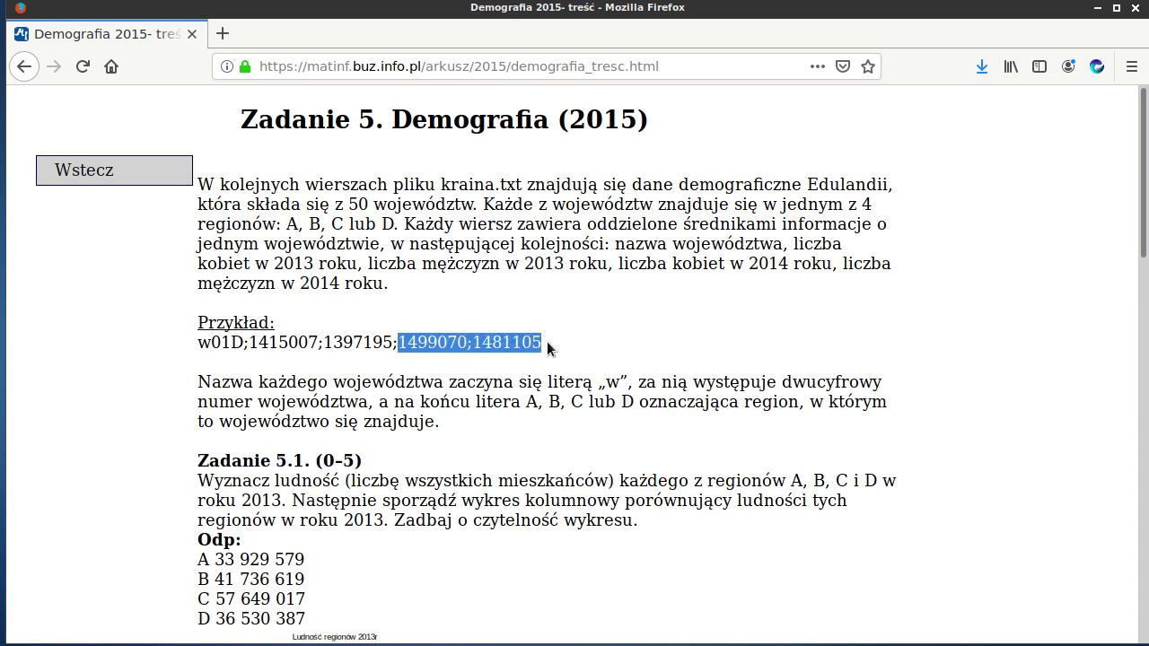
pyautogui.moveTo(749, 264); pyautogui.dragTo(788, 264)
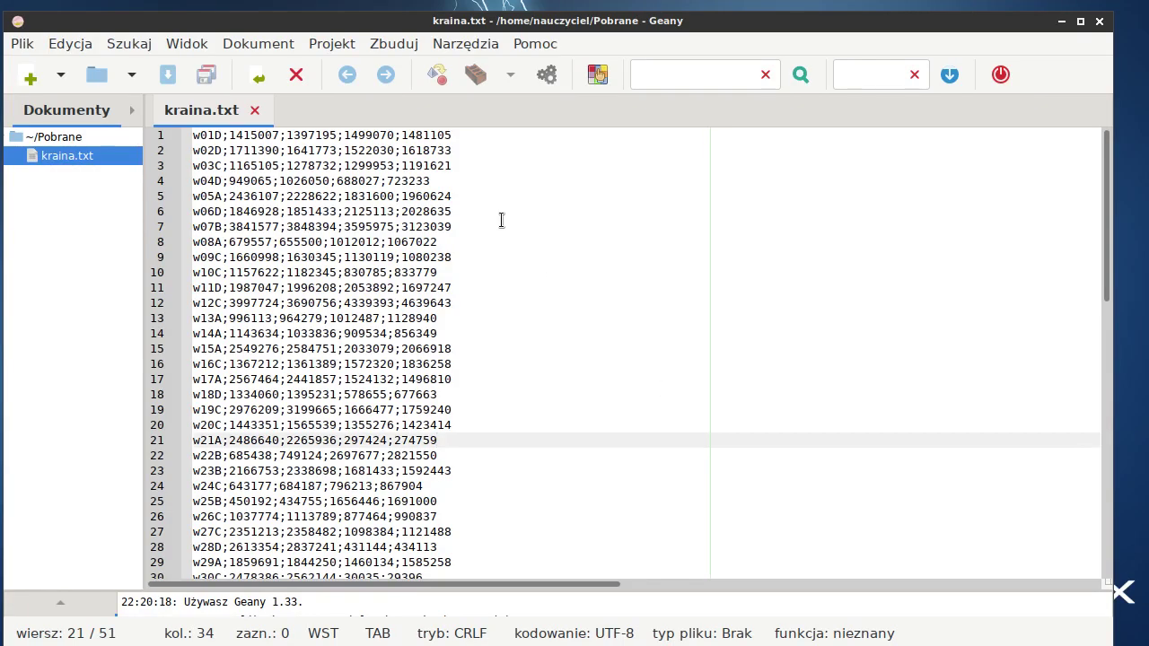
# Select and copy all kraina.txt lines in Geany, then switch to the empty Calc workbook
pyautogui.hotkey('ctrl', 'a')
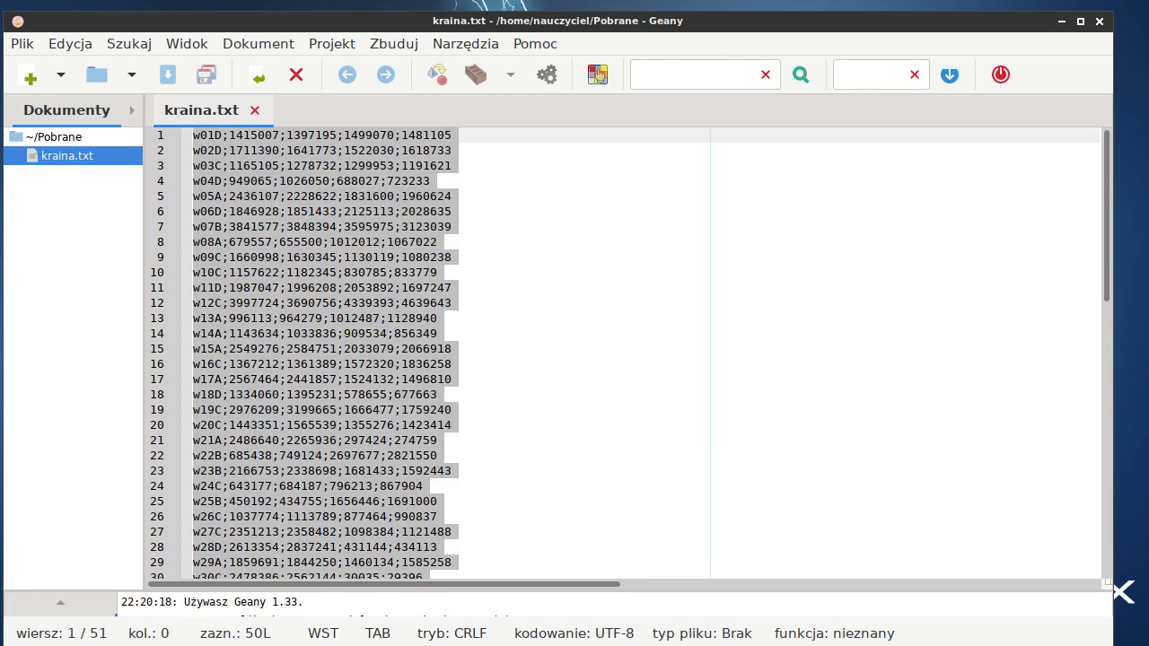
pyautogui.hotkey('alt', 'Tab')
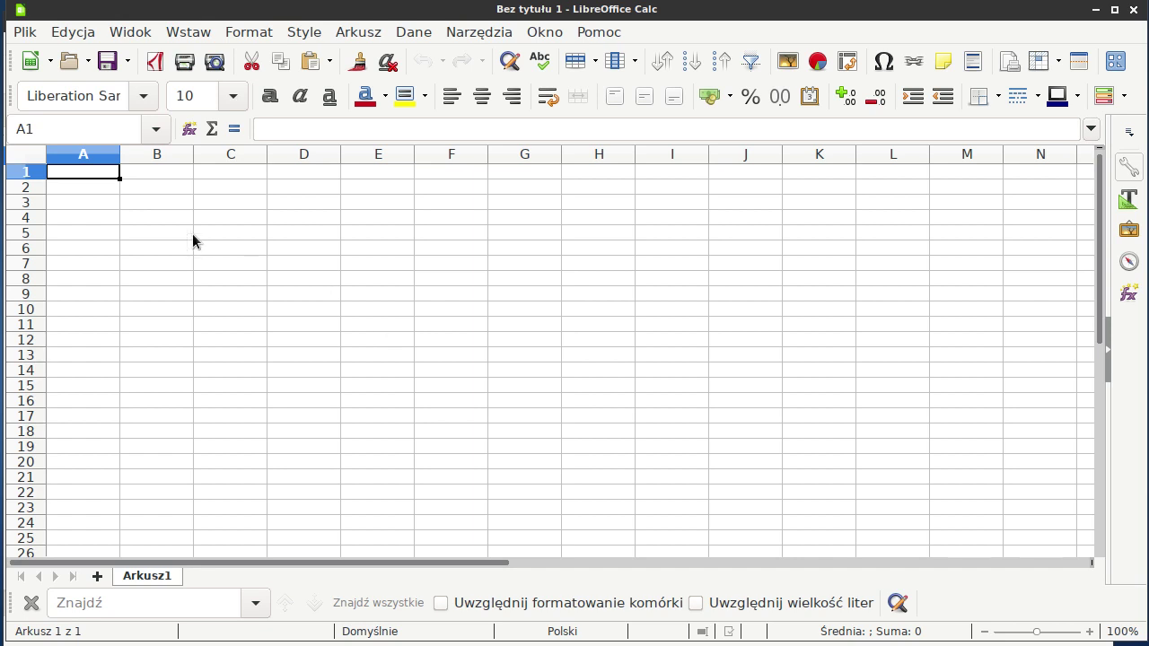
# Paste the kraina.txt data from A2, split only at semicolons into columns A–E
pyautogui.click(101, 193)
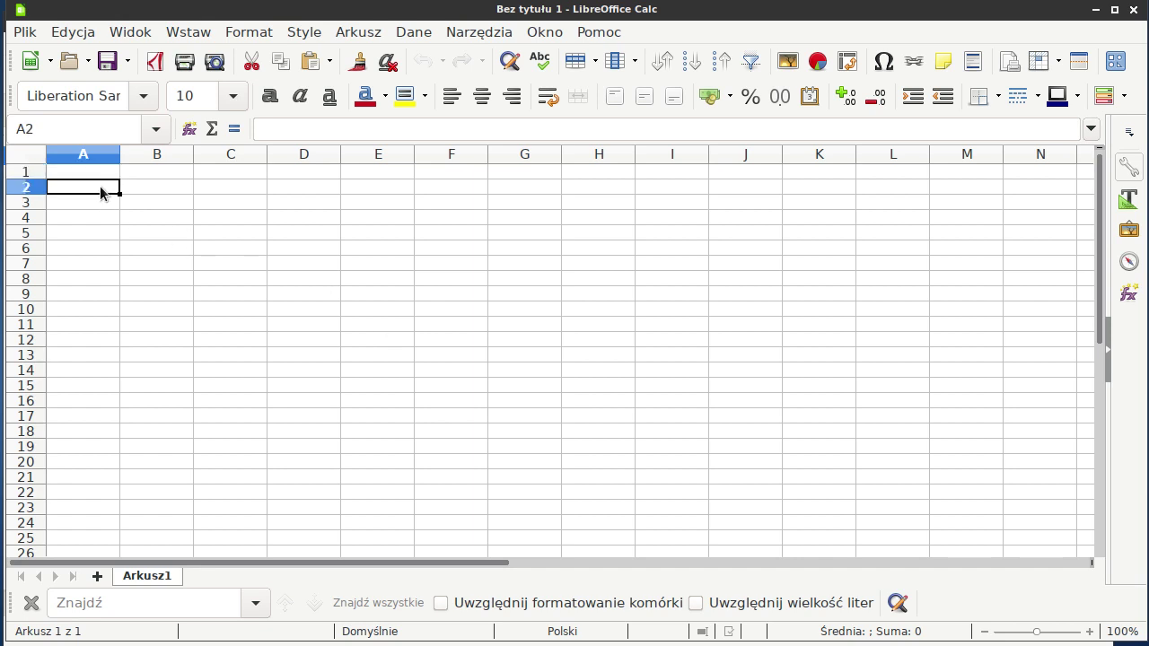
pyautogui.hotkey('ctrl', 'v')
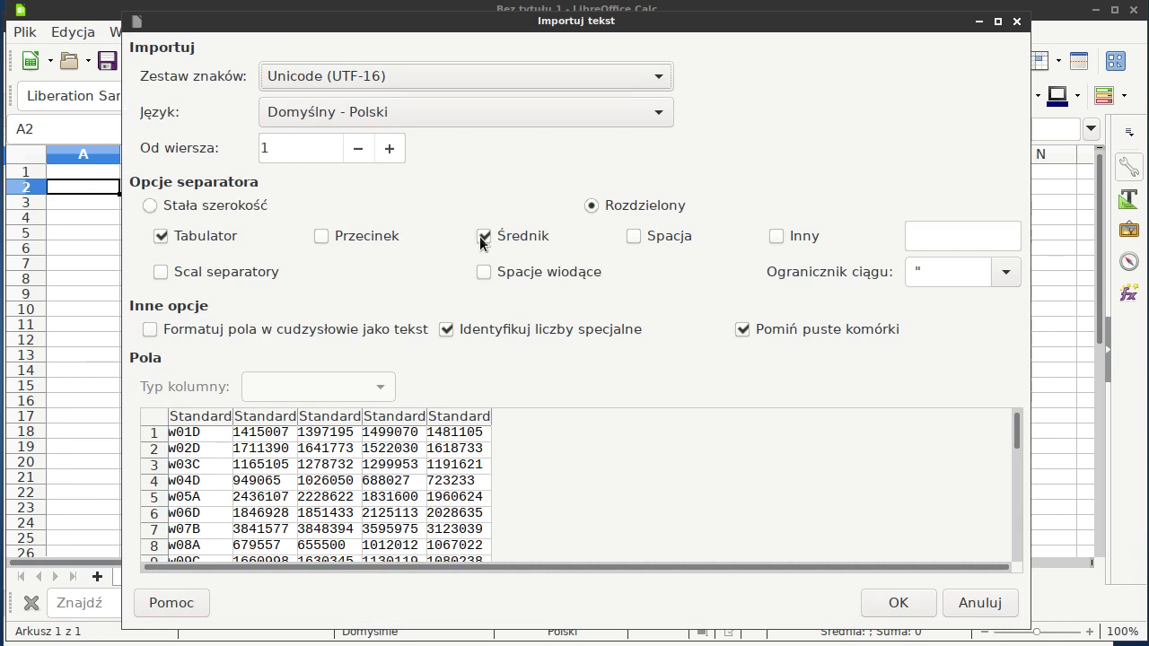
pyautogui.click(221, 239)
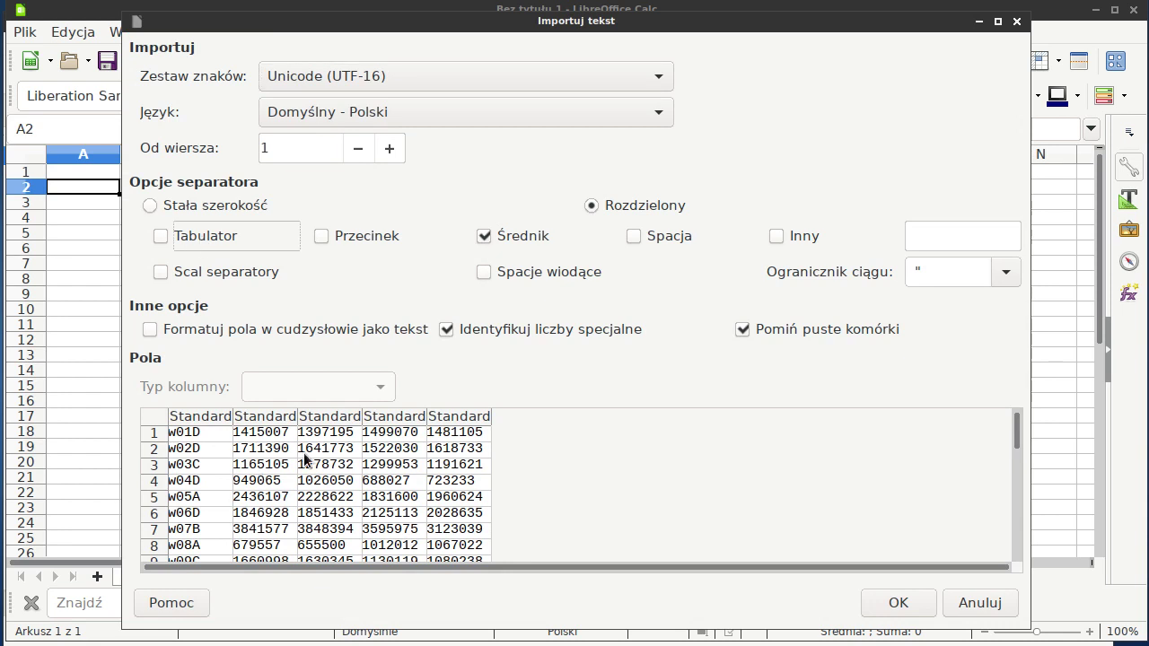
pyautogui.scroll(-1, 322, 478)
pyautogui.scroll(-3, 462, 495)
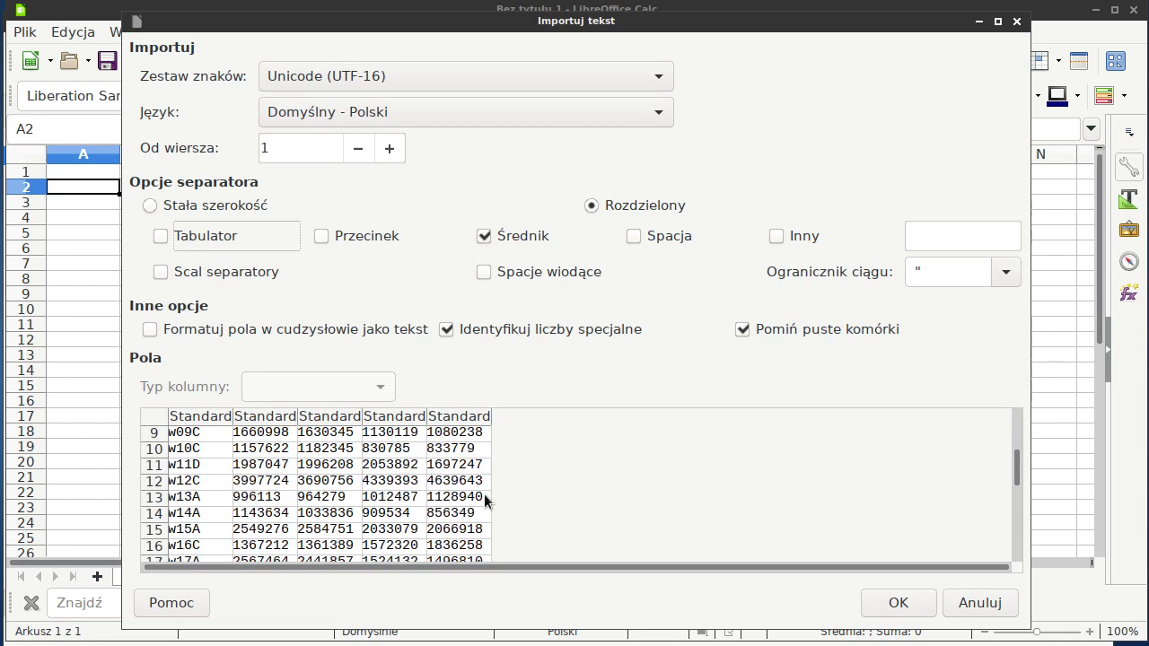
pyautogui.click(876, 617)
pyautogui.click(256, 267)
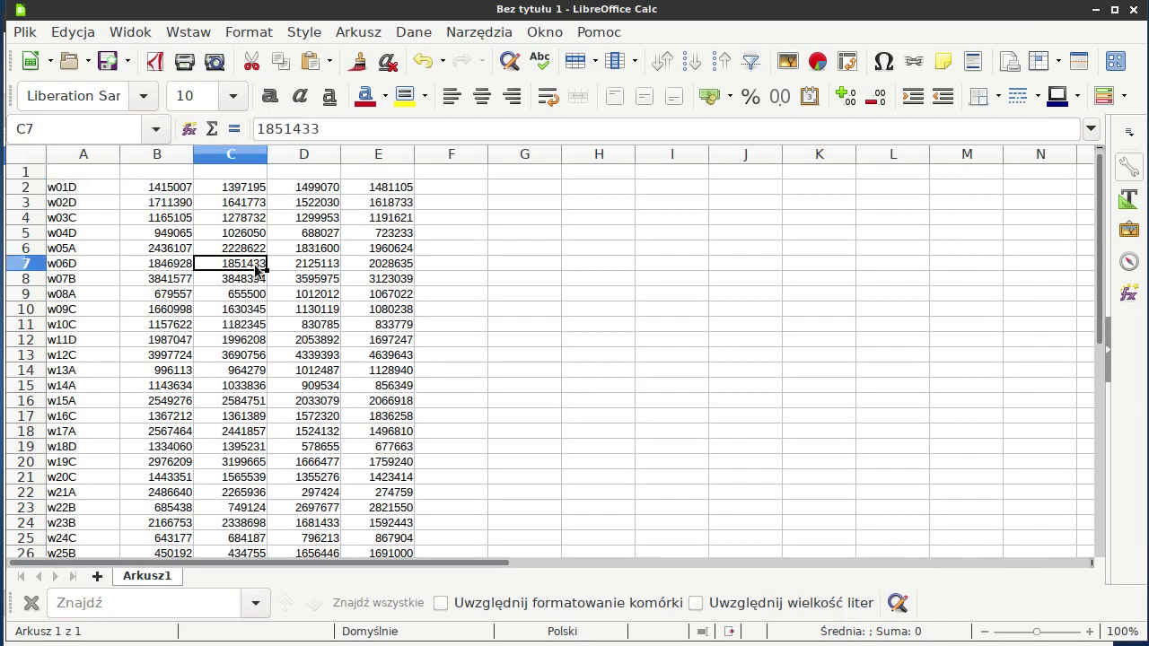
pyautogui.hotkey('ctrl', 'Down')
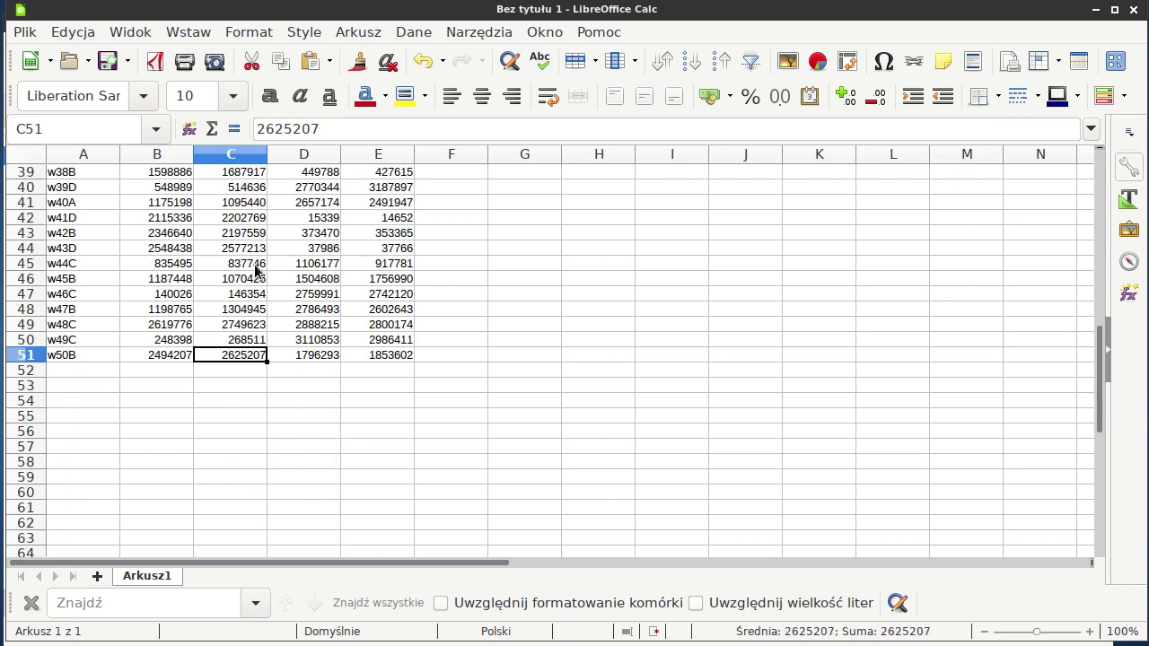
pyautogui.hotkey('ctrl', 'Up')
pyautogui.press('Left')
pyautogui.press('Up')
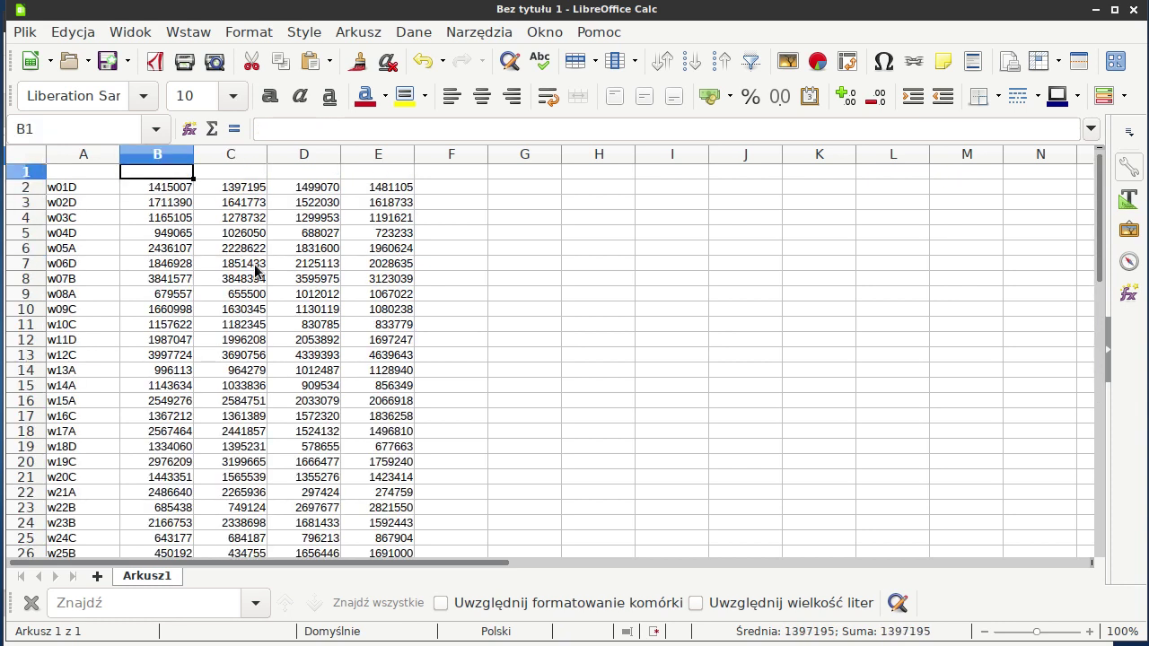
pyautogui.press('Left')
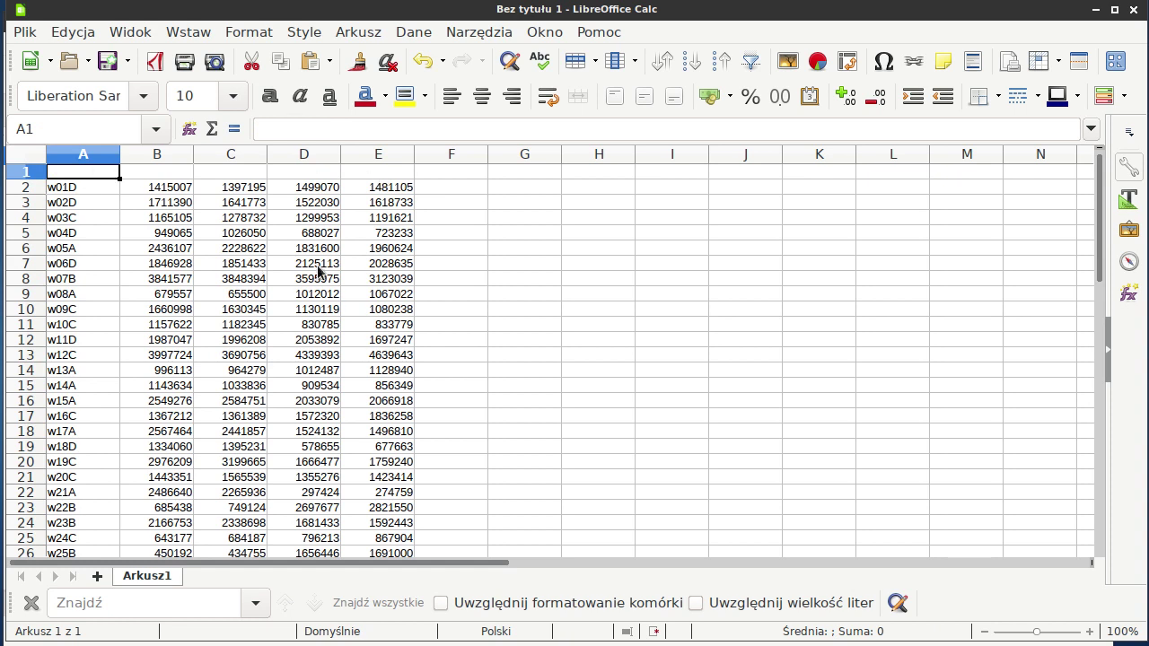
# Enter the headers woj and K2013 in A1 and B1
pyautogui.write('woj')
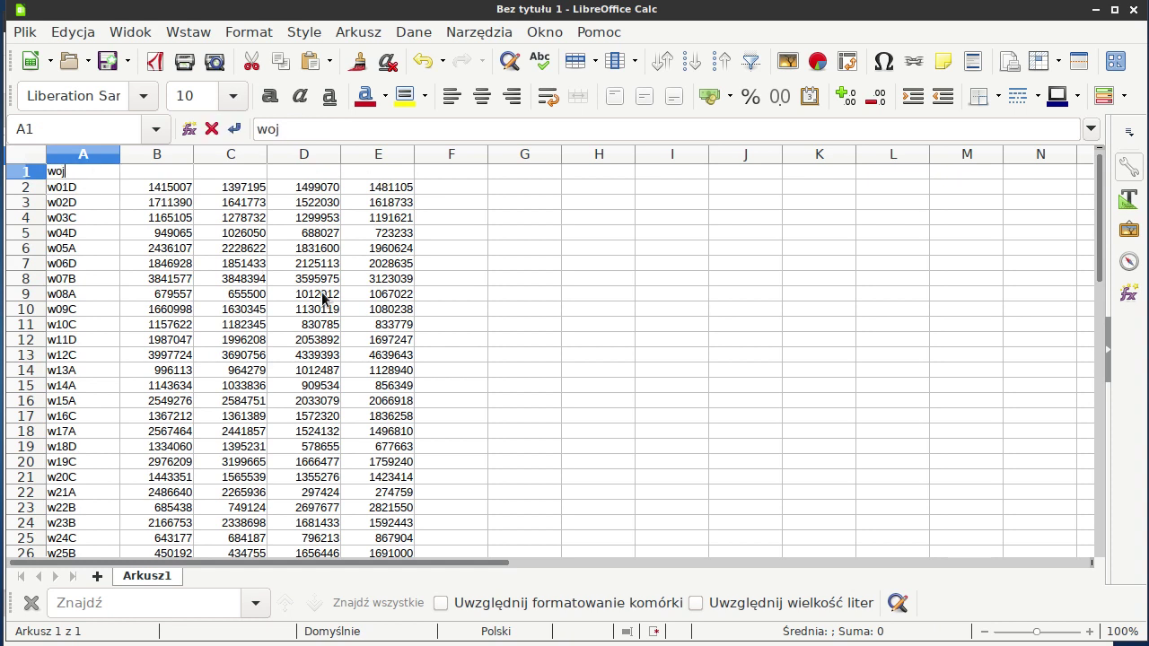
pyautogui.press('Return')
pyautogui.press('Up')
pyautogui.press('Right')
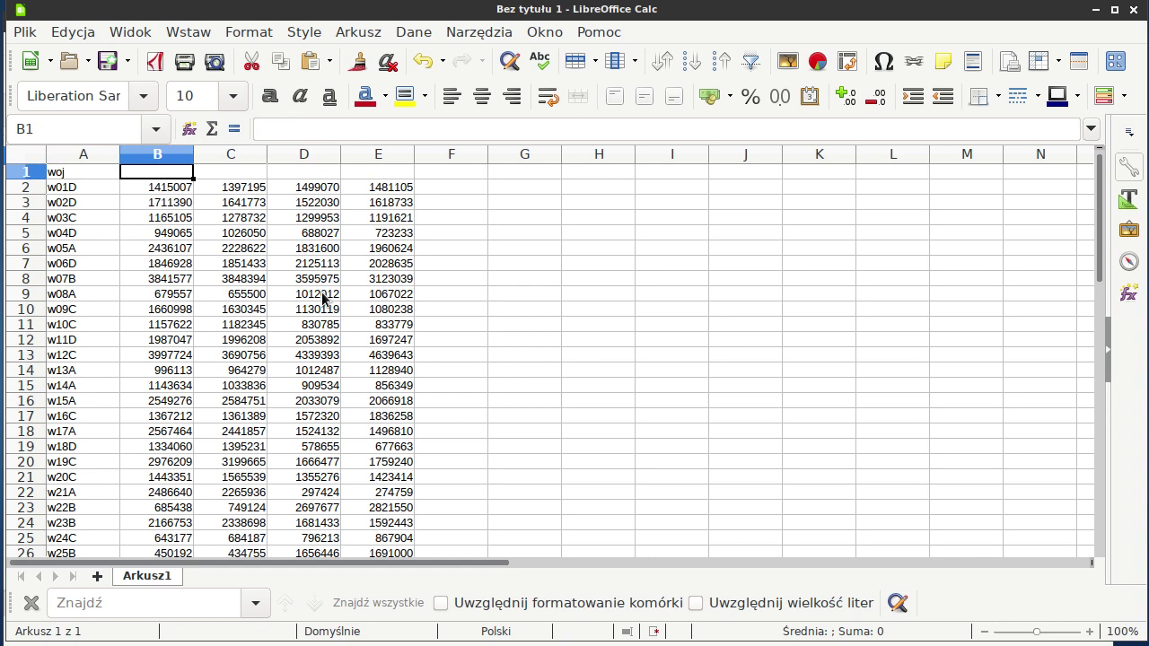
pyautogui.write('K201')
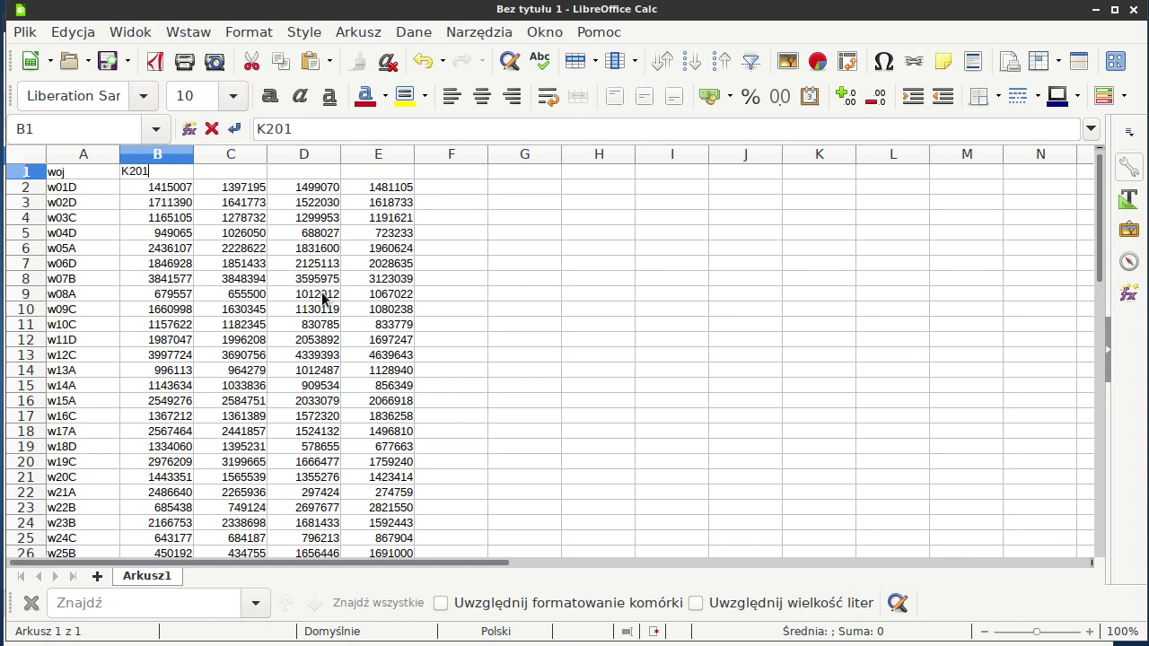
pyautogui.write('3')
pyautogui.press('Tab')
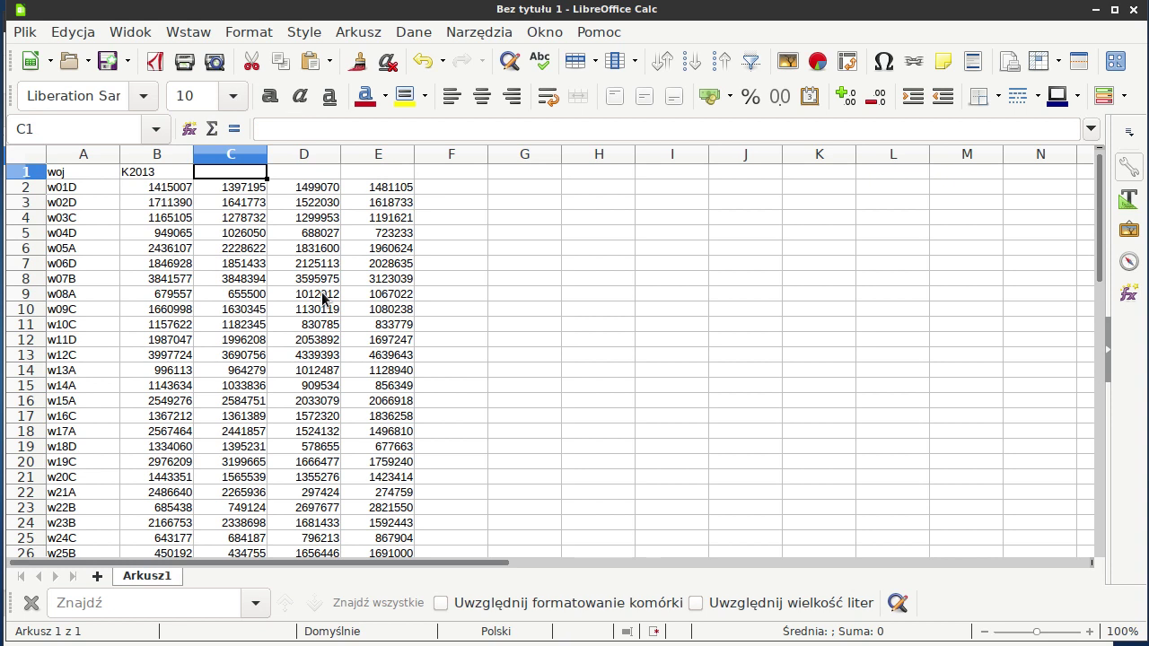
# Enter the headers M2013, K2014 and M2014 in C1:E1
pyautogui.write('M201')
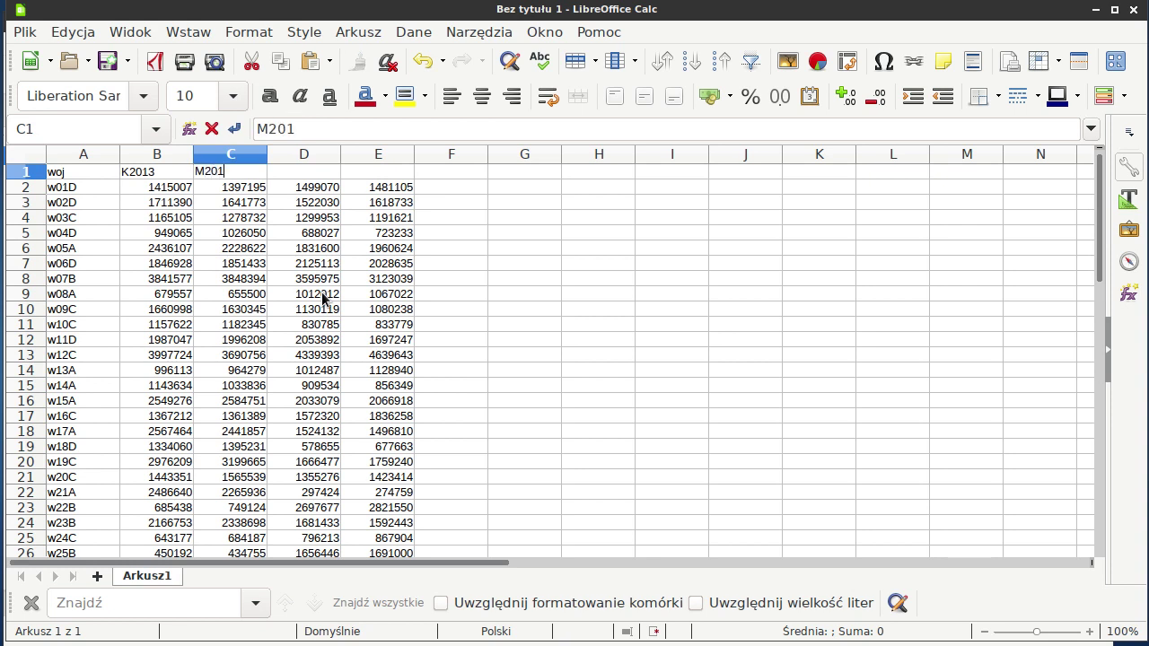
pyautogui.write('3')
pyautogui.press('Return')
pyautogui.press('Up')
pyautogui.press('Right')
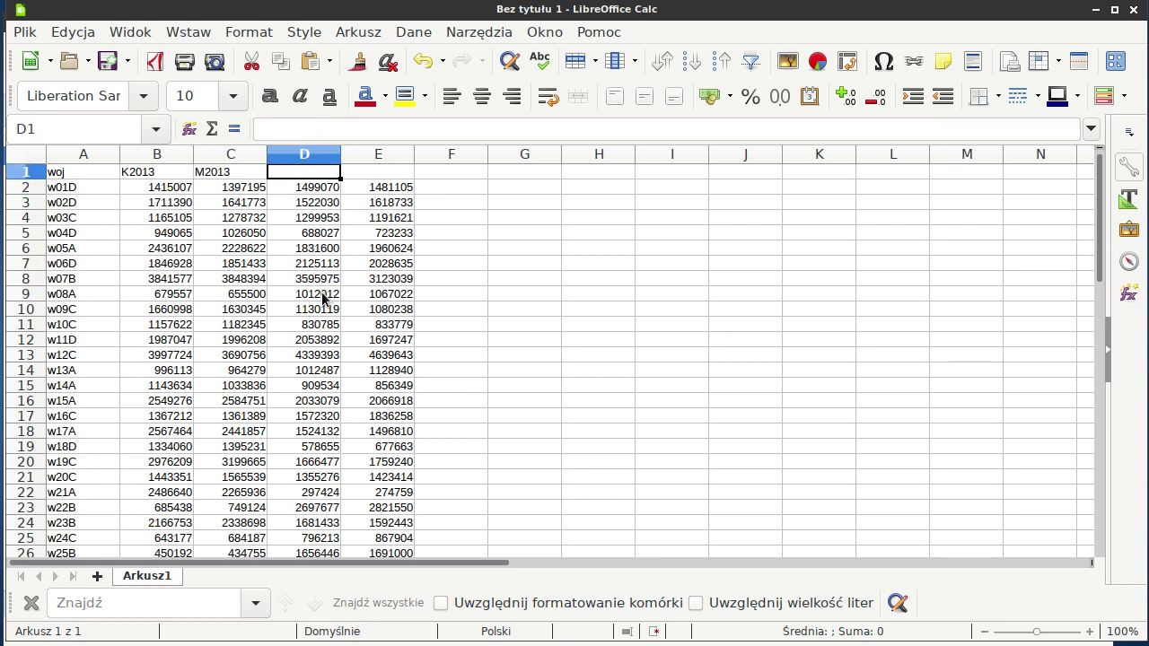
pyautogui.write('K2014')
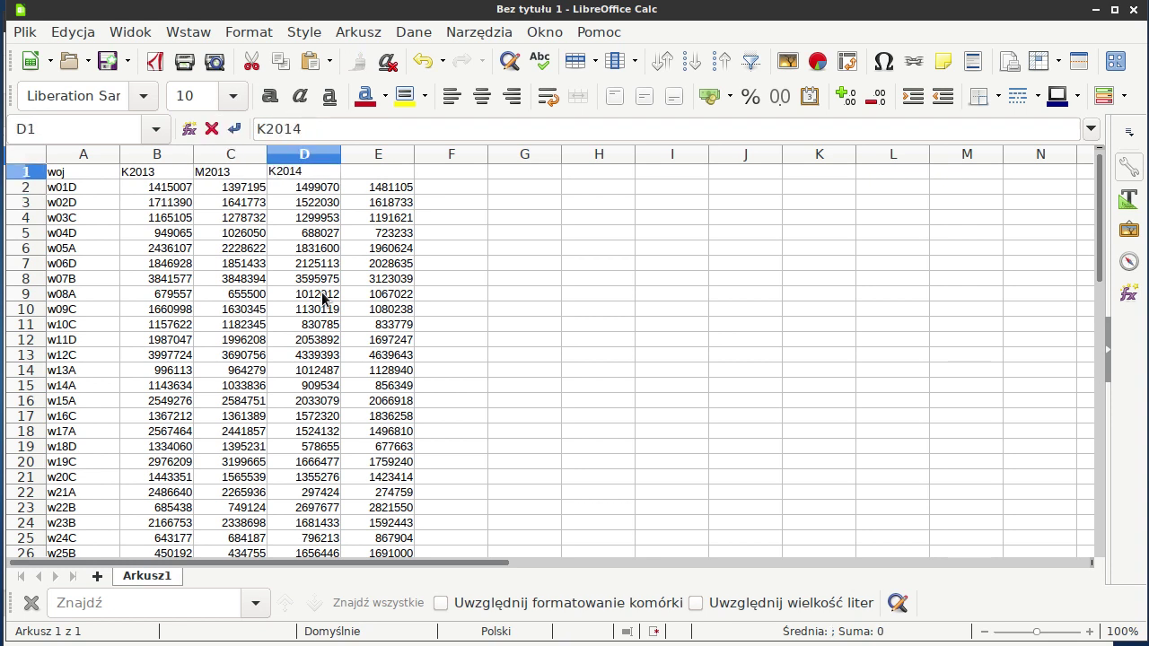
pyautogui.press('Return')
pyautogui.press('Up')
pyautogui.press('Right')
pyautogui.write('M')
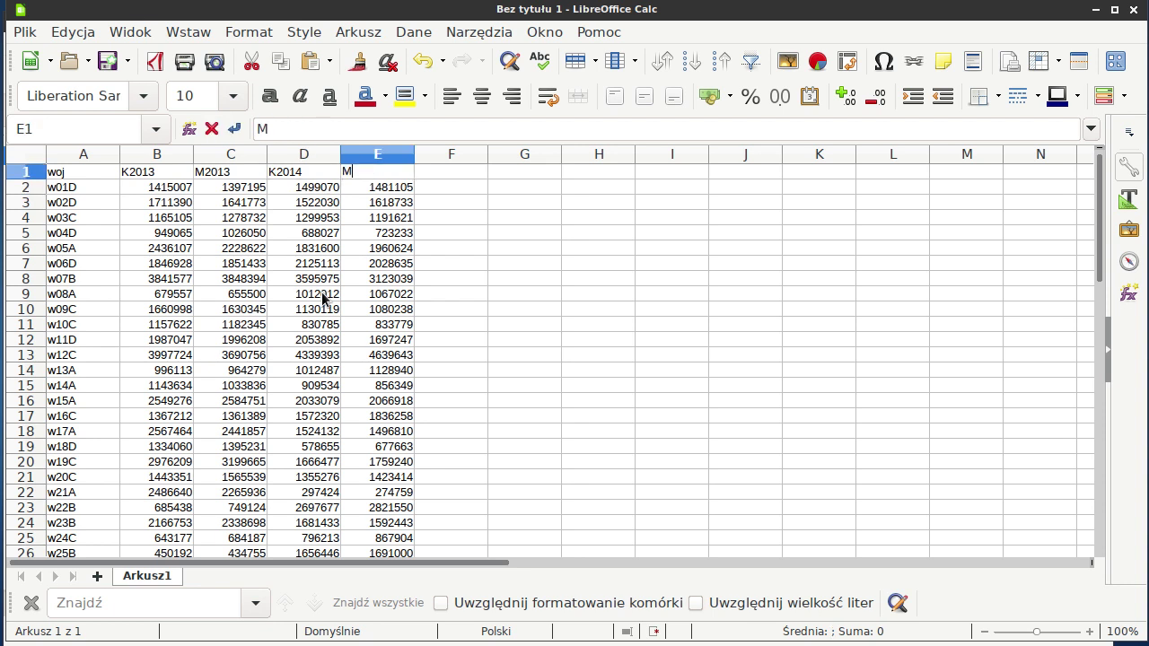
pyautogui.write('2014')
pyautogui.press('Return')
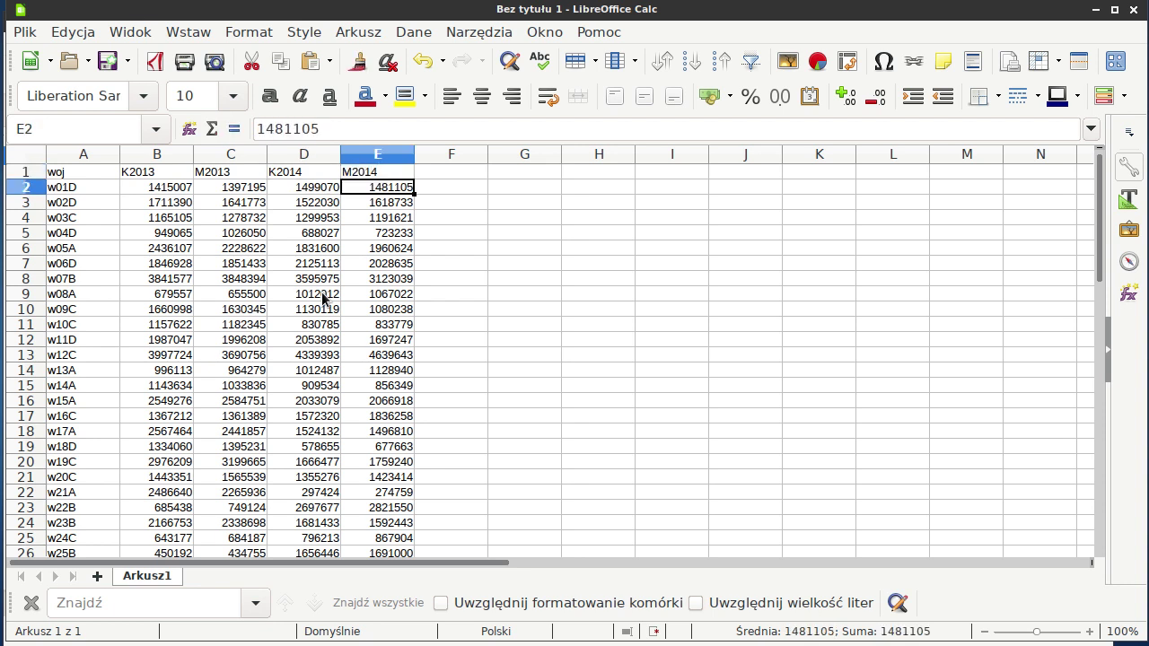
# Check the task description in Firefox, then return to the untitled spreadsheet
pyautogui.hotkey('alt', 'Tab')
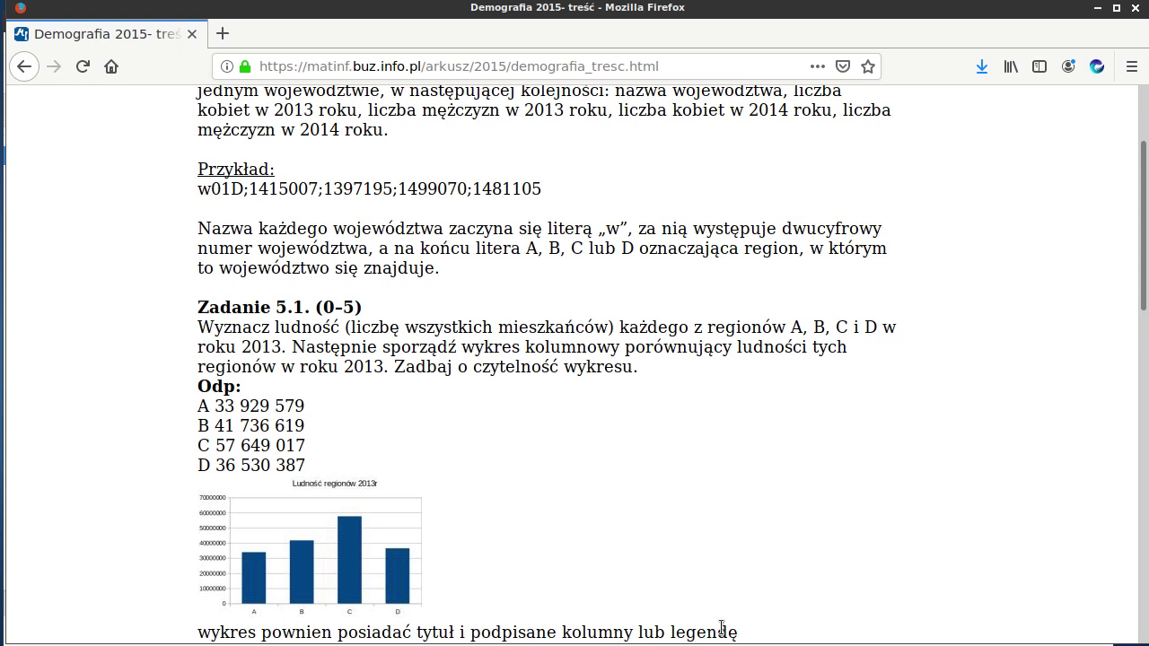
pyautogui.hotkey('alt', 'Tab')
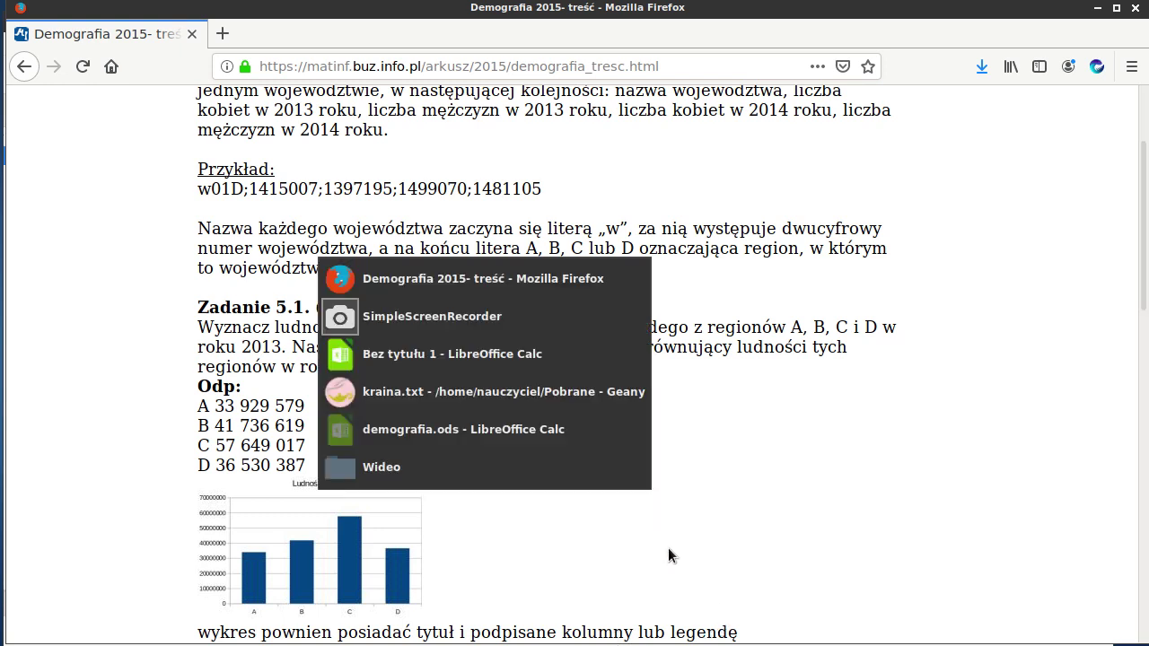
pyautogui.hotkey('alt', 'Tab')
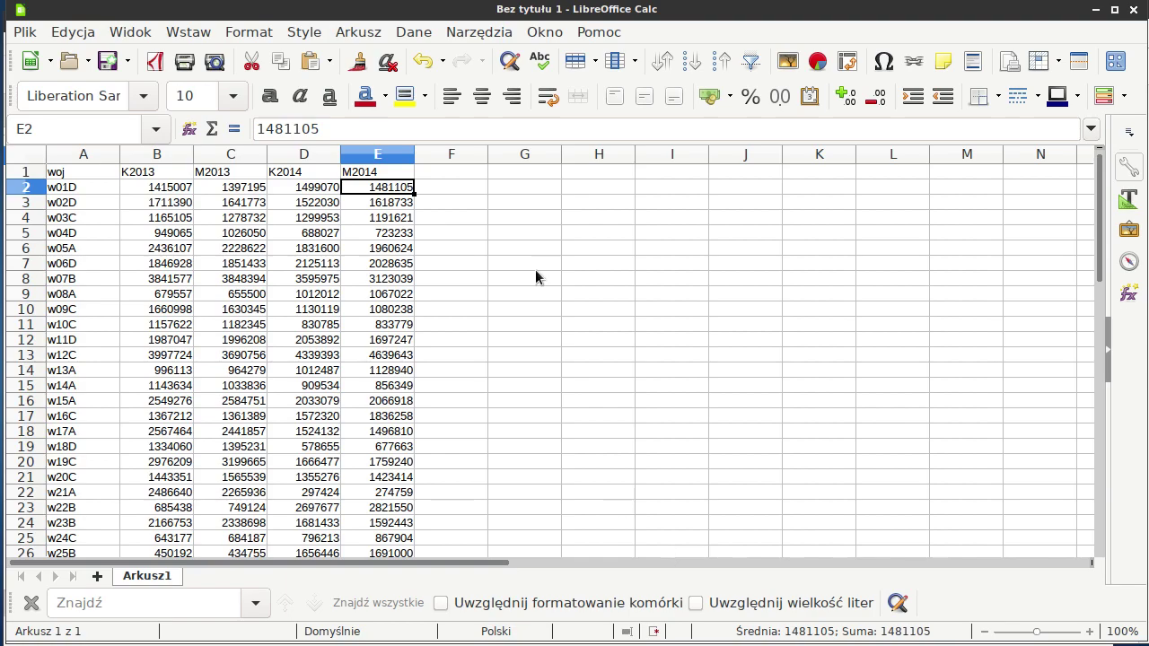
# Head column F with reg
pyautogui.click(460, 175)
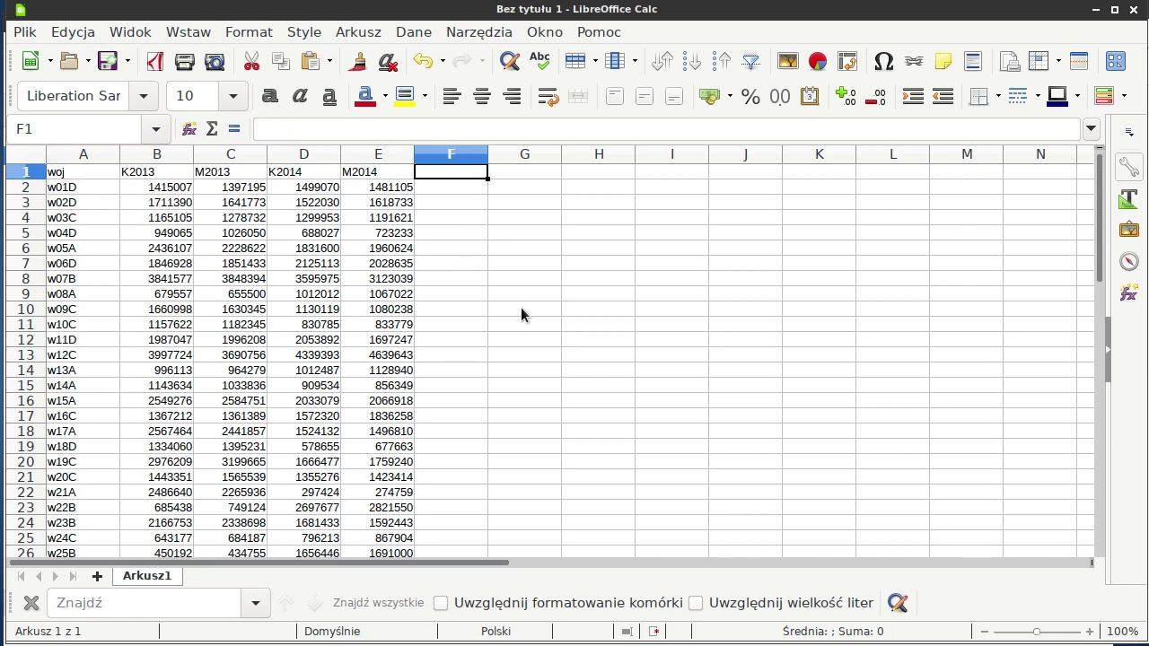
pyautogui.write('reg')
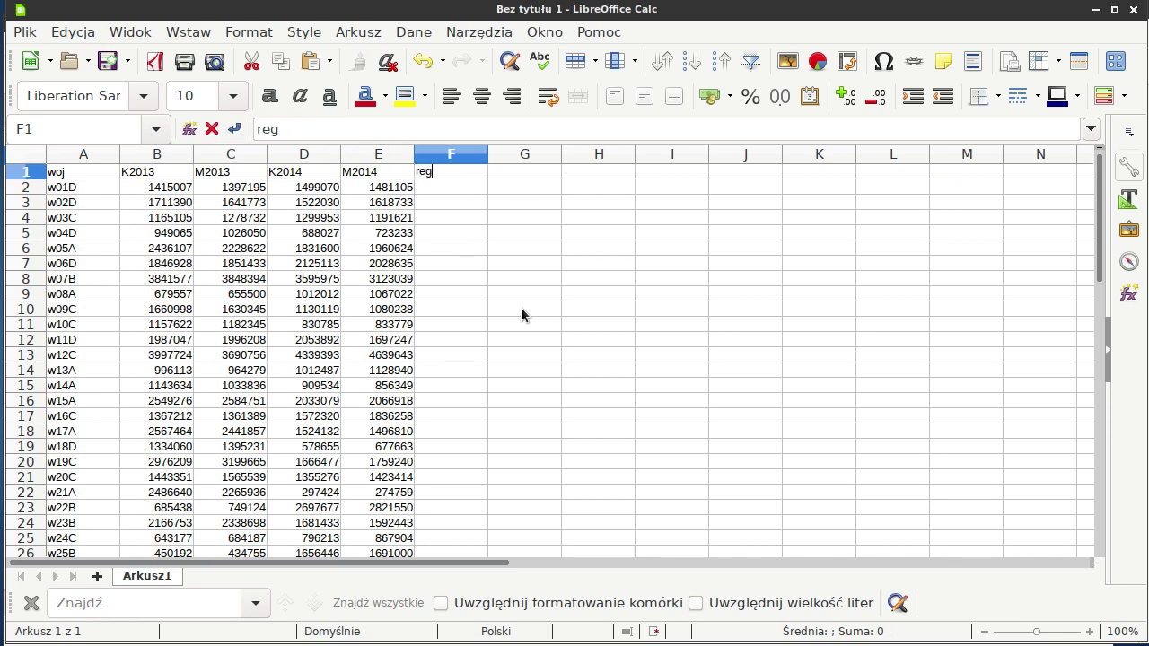
pyautogui.press('Return')
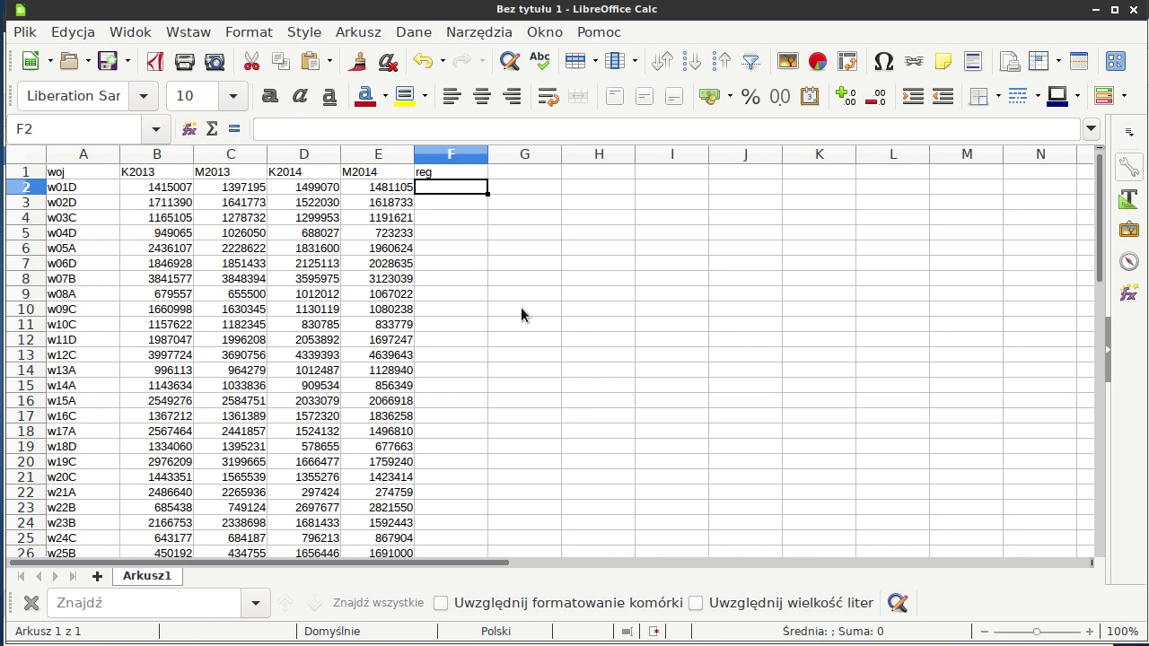
# Enter =PRAWY(A2) in F2 and fill it down column F
pyautogui.write('=')
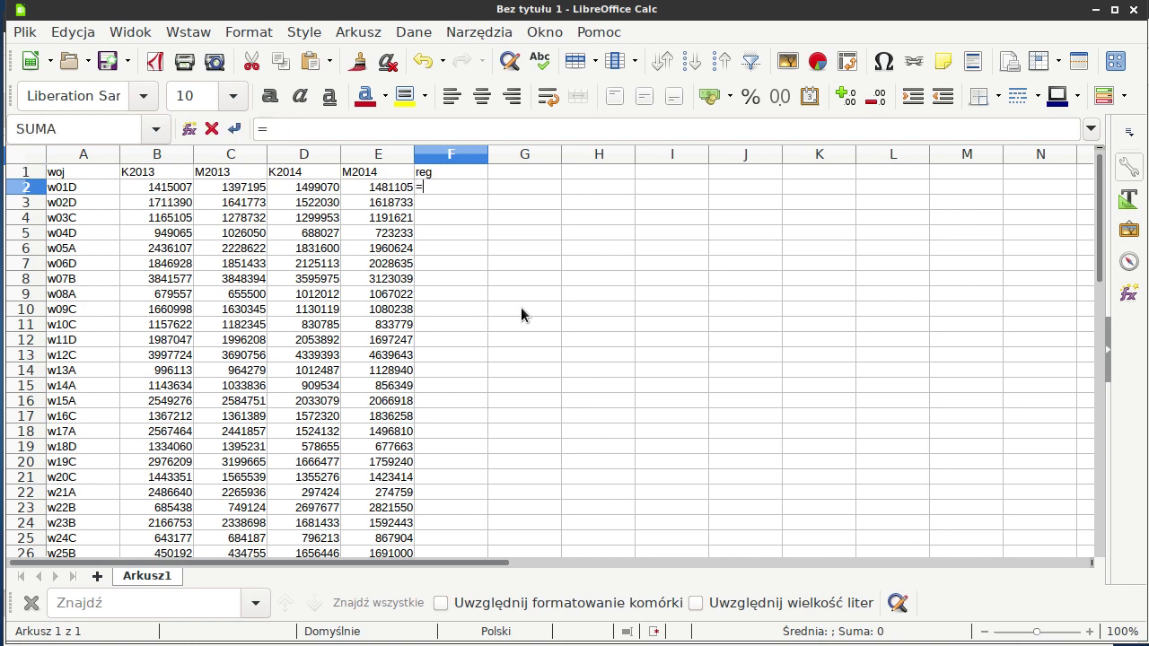
pyautogui.write('prawy')
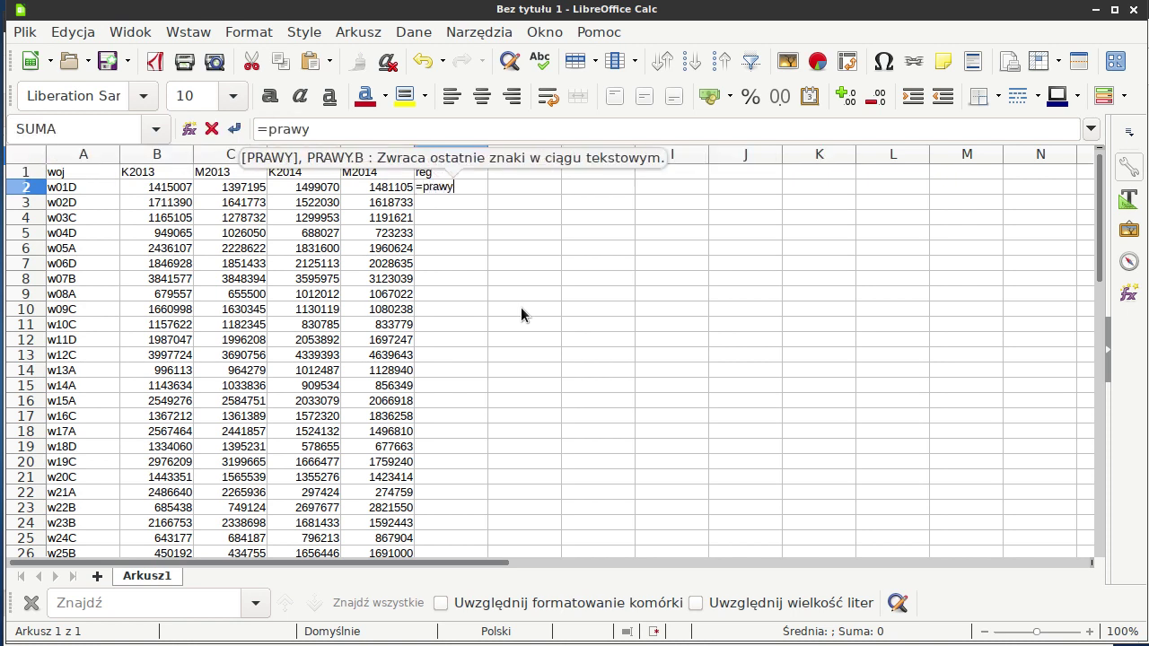
pyautogui.write('(')
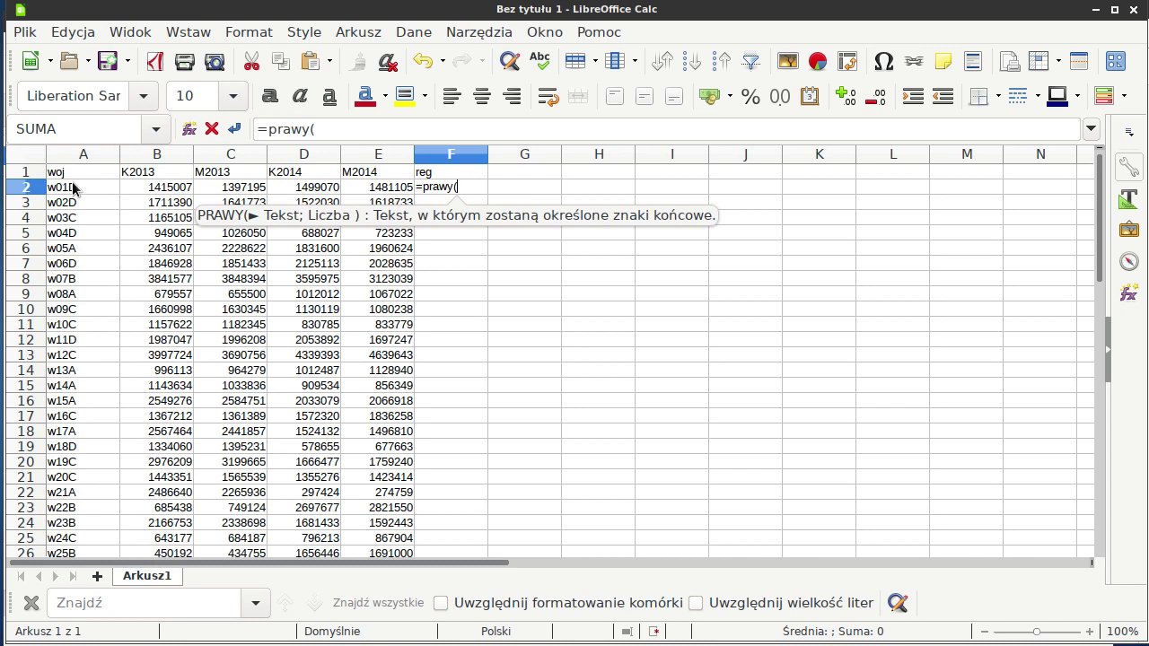
pyautogui.click(78, 186)
pyautogui.write(')')
pyautogui.press('Return')
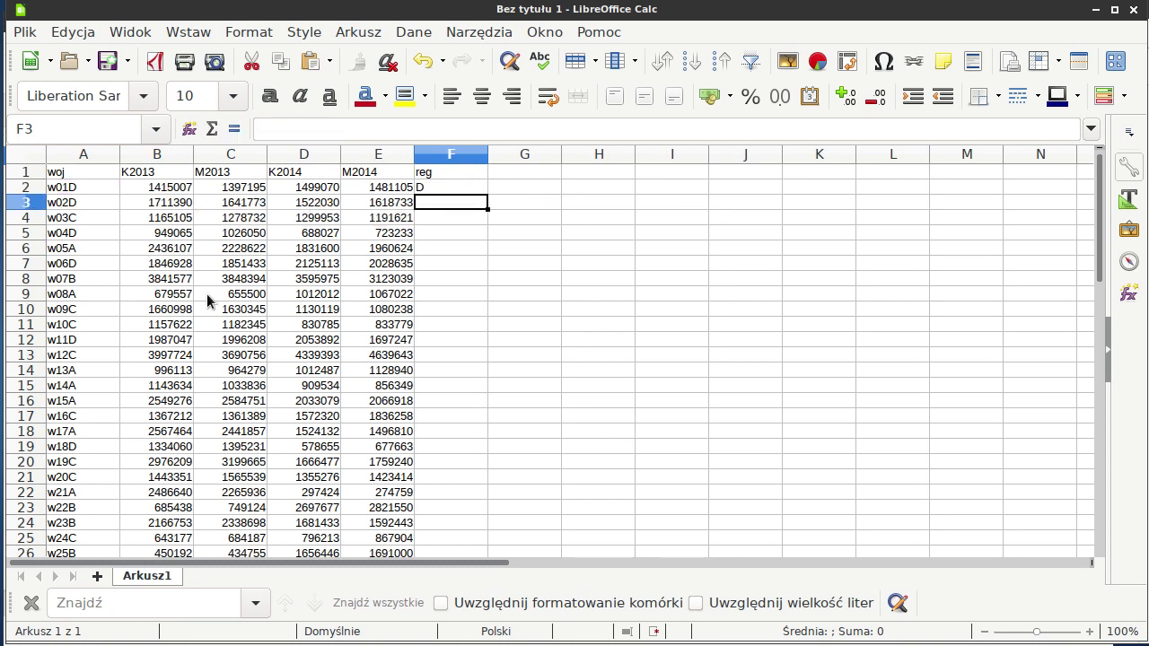
pyautogui.click(478, 191)
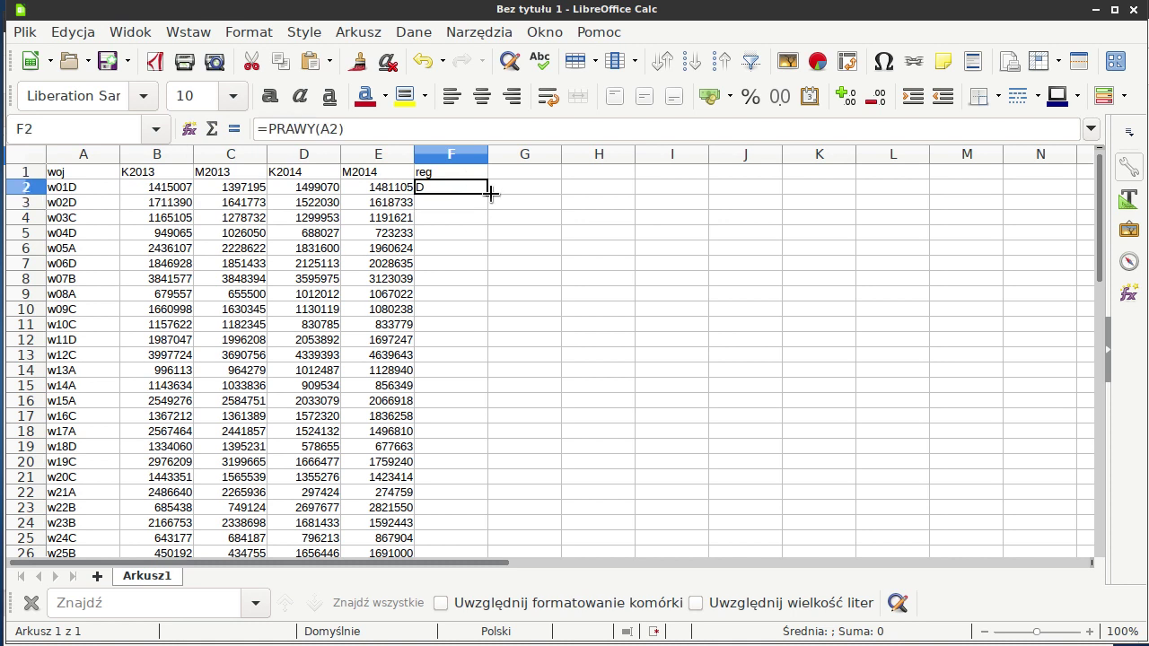
pyautogui.doubleClick(487, 194)
pyautogui.click(520, 174)
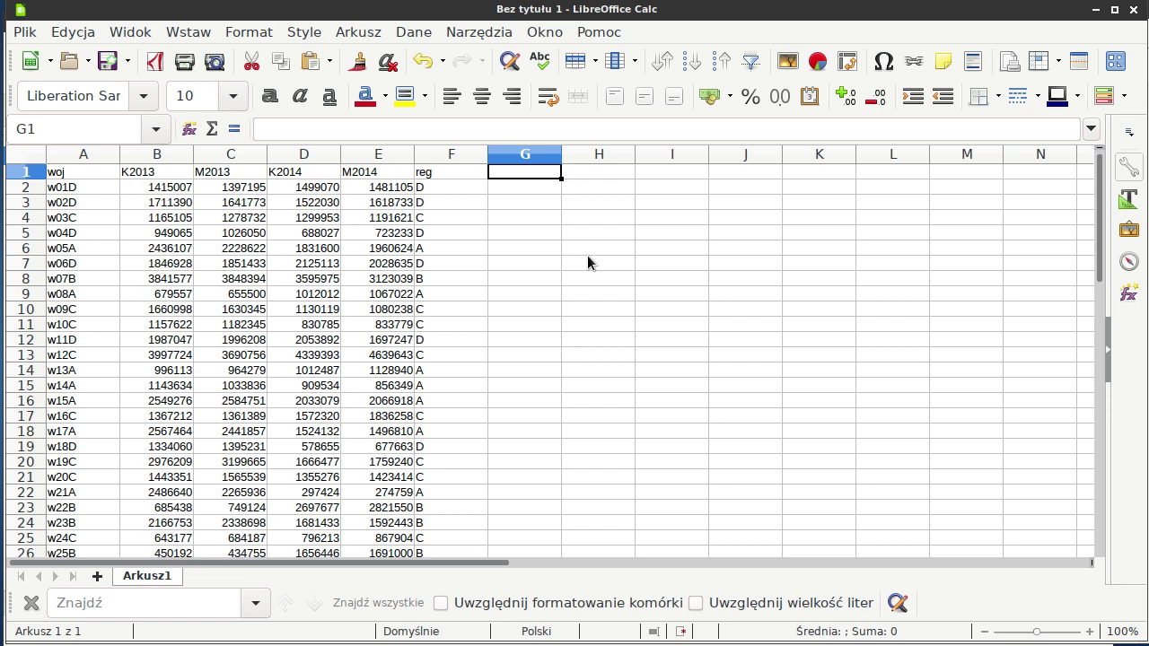
# Head column G with KM2013 and fill =B2+C2 down from G2 to G51
pyautogui.write('K')
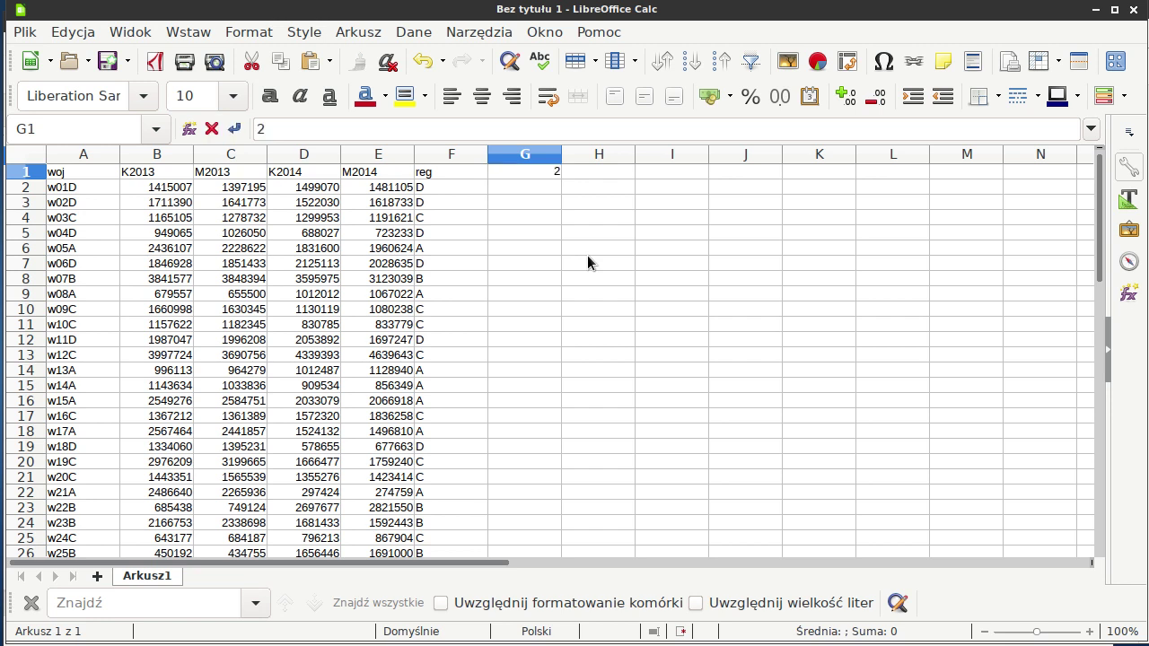
pyautogui.write('M')
pyautogui.write('2013')
pyautogui.press('Return')
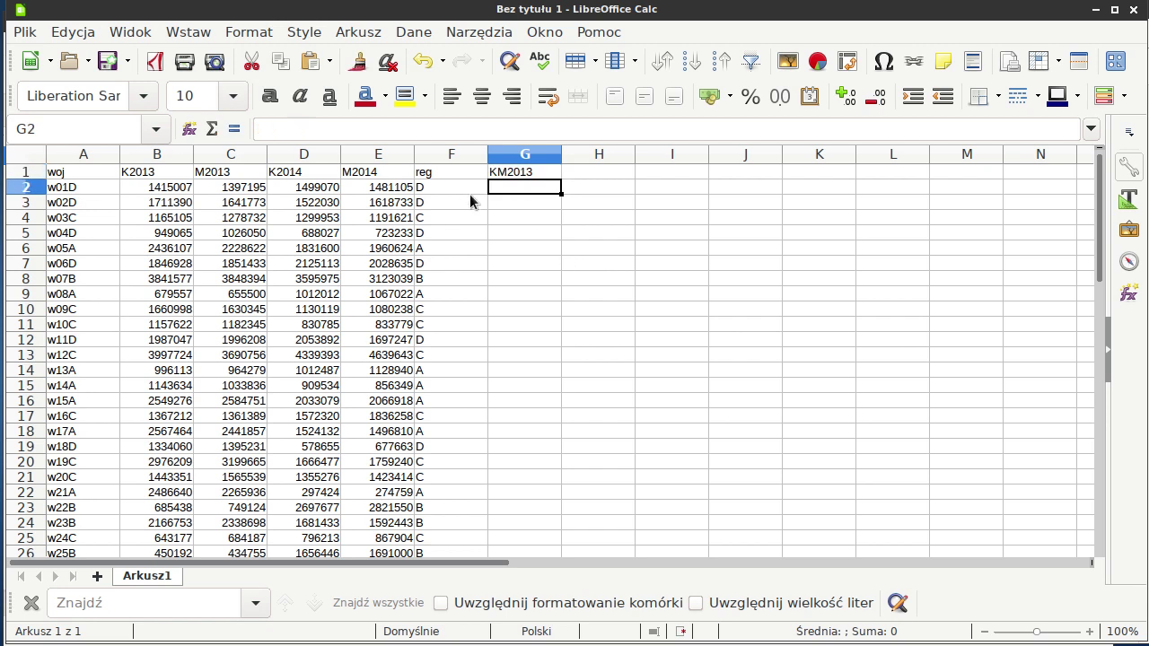
pyautogui.write('=')
pyautogui.click(168, 188)
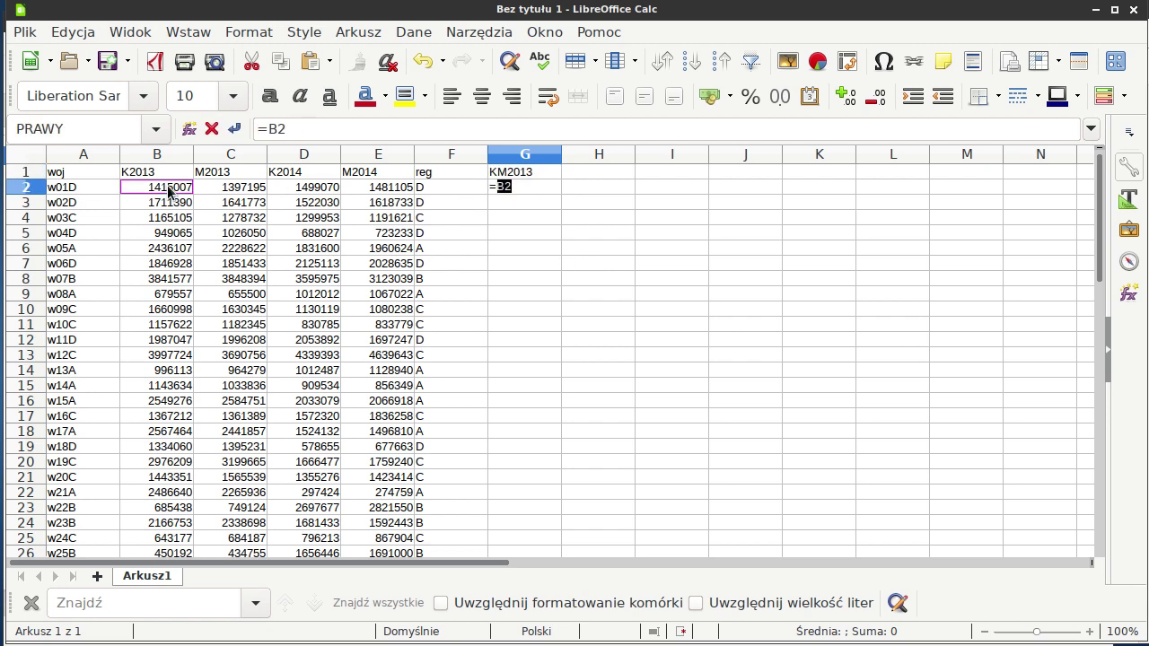
pyautogui.write('+')
pyautogui.click(231, 189)
pyautogui.press('Return')
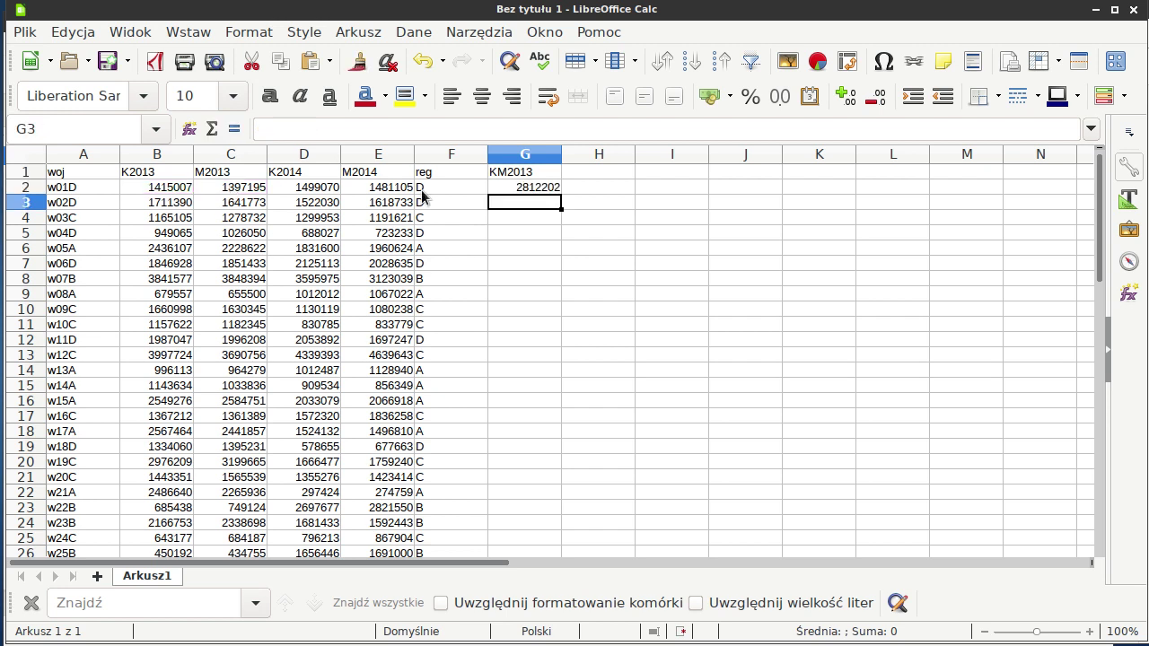
pyautogui.click(528, 190)
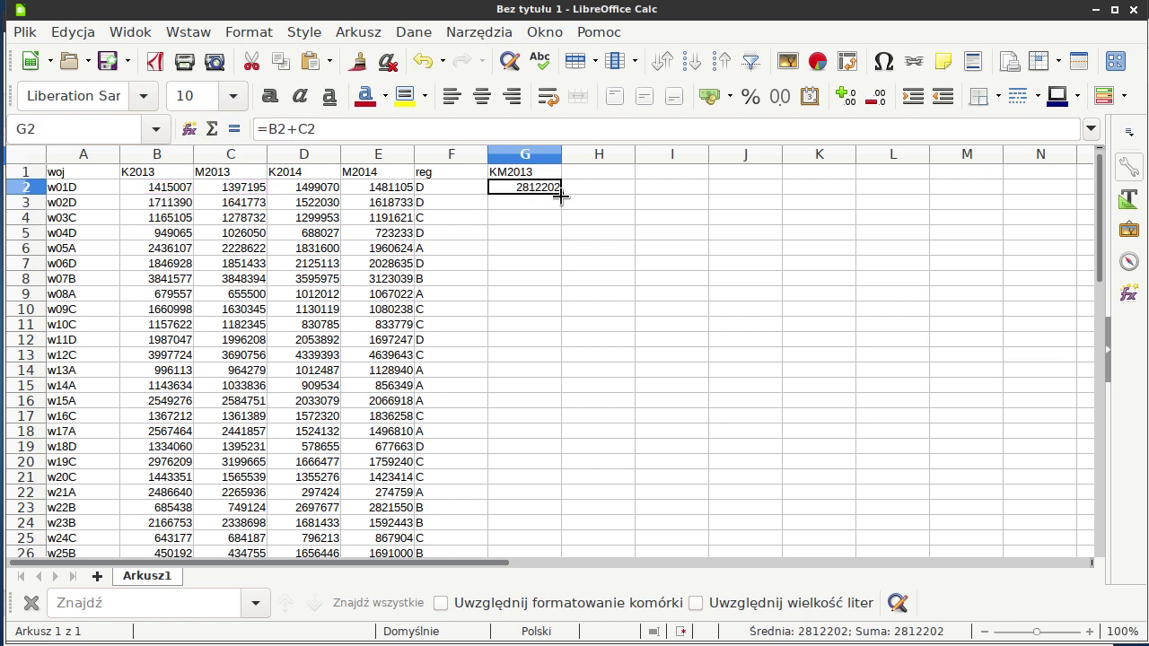
pyautogui.doubleClick(560, 196)
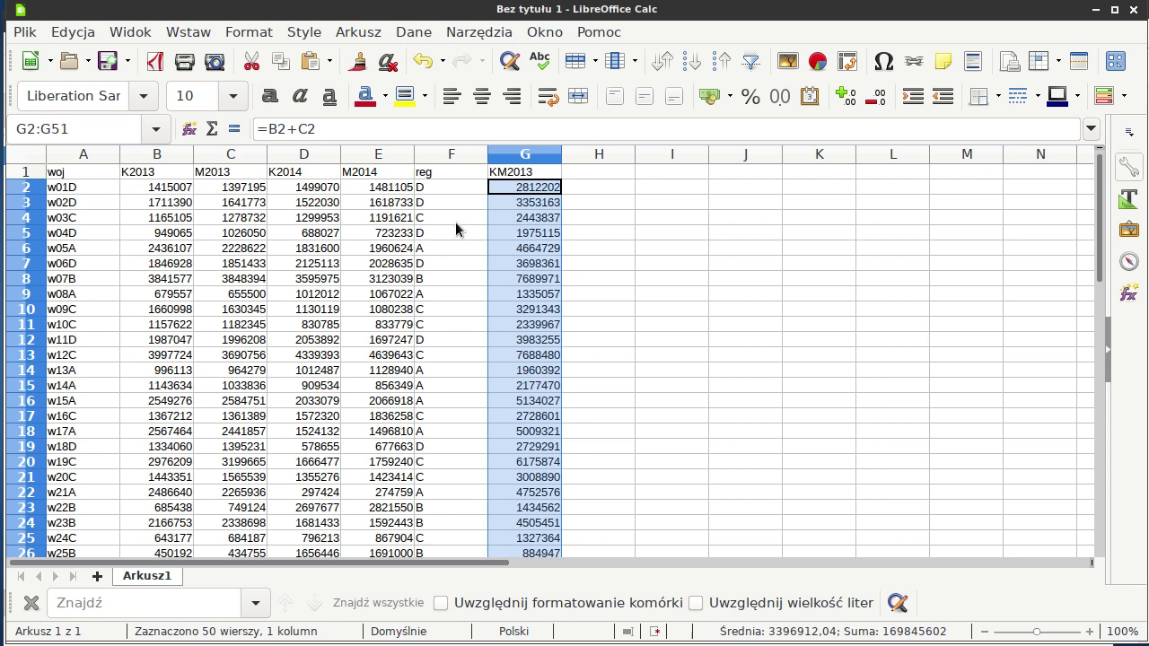
pyautogui.click(455, 222)
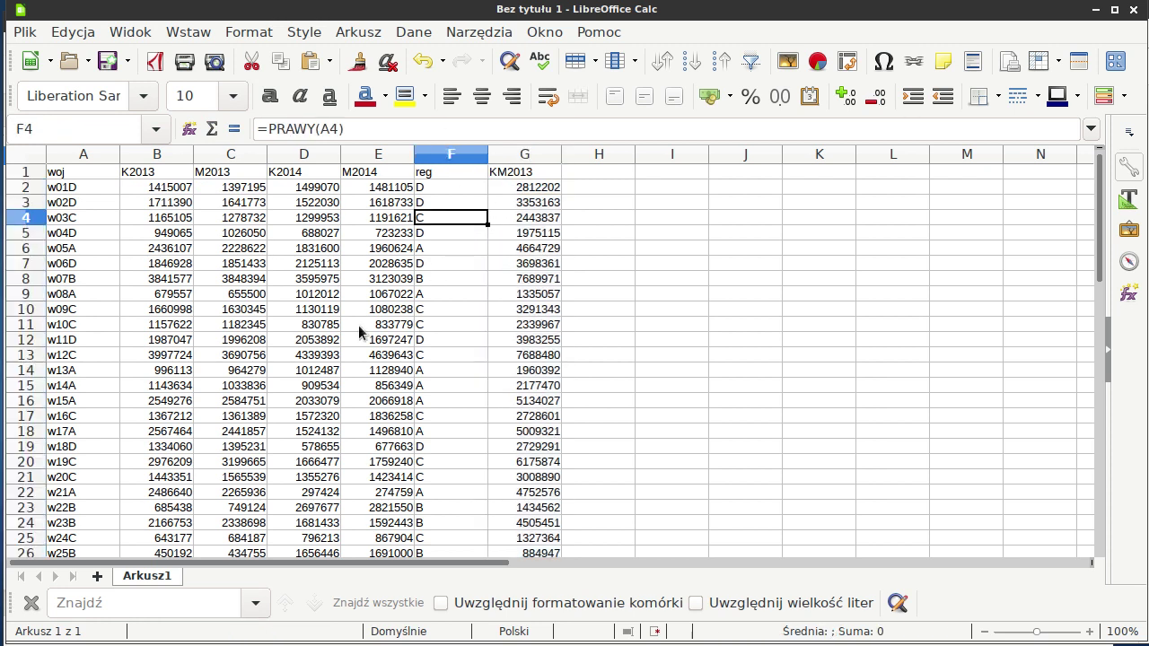
# Create a pivot table from the current selection with reg as rows and summed KM2013
pyautogui.click(427, 36)
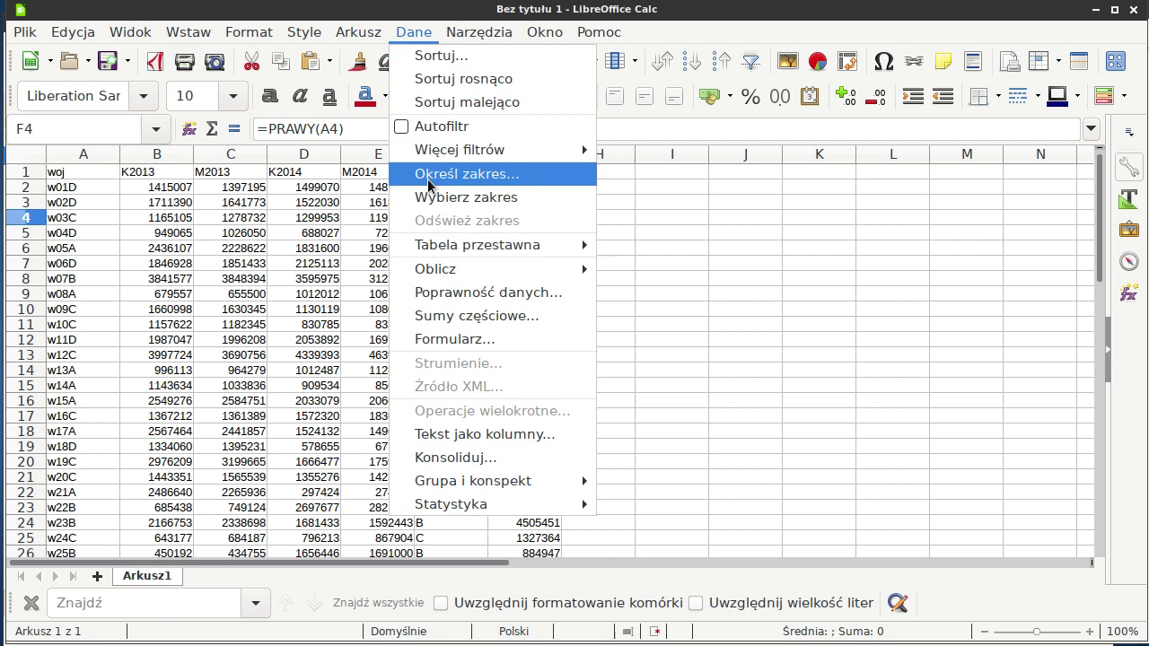
pyautogui.moveTo(485, 245)
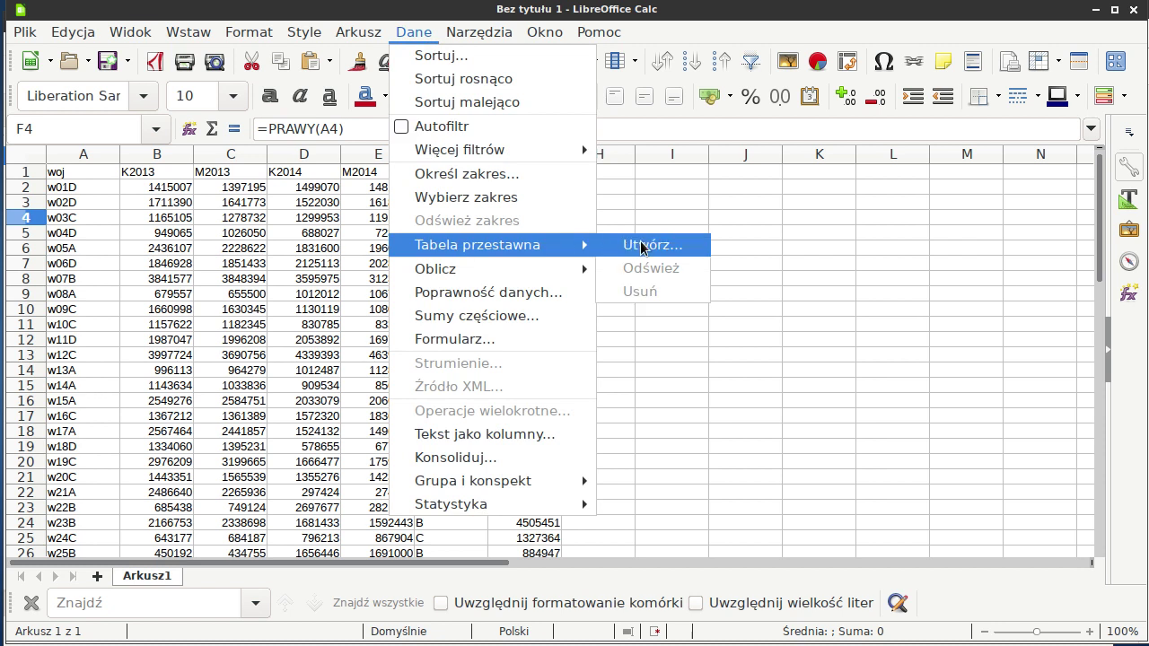
pyautogui.click(643, 245)
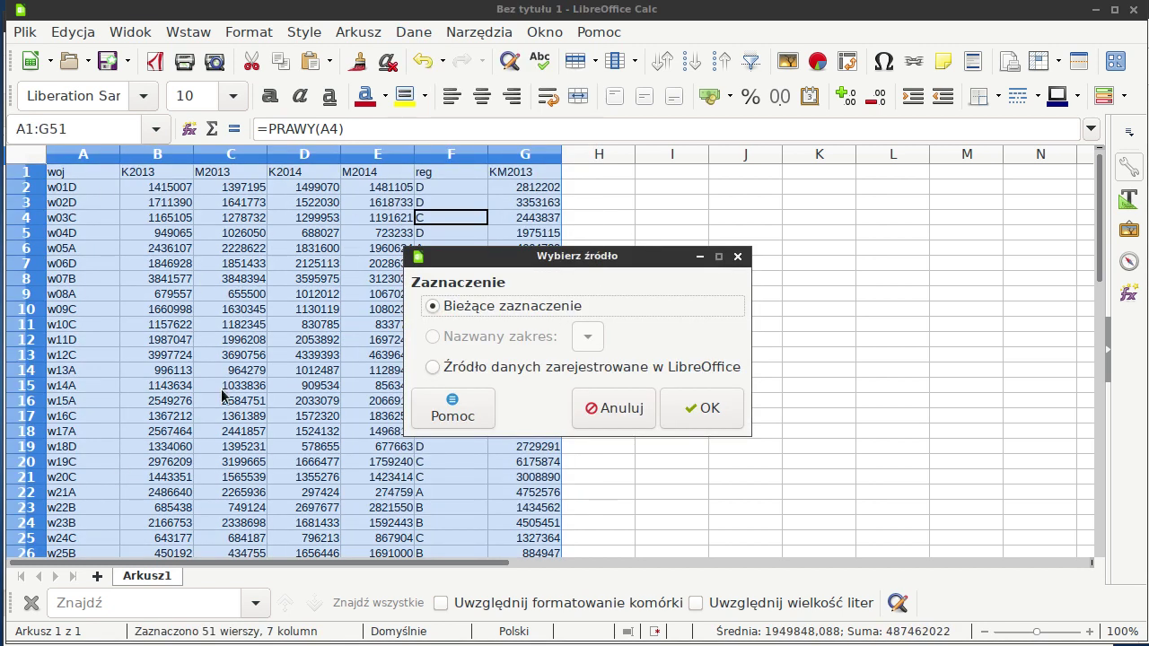
pyautogui.click(700, 411)
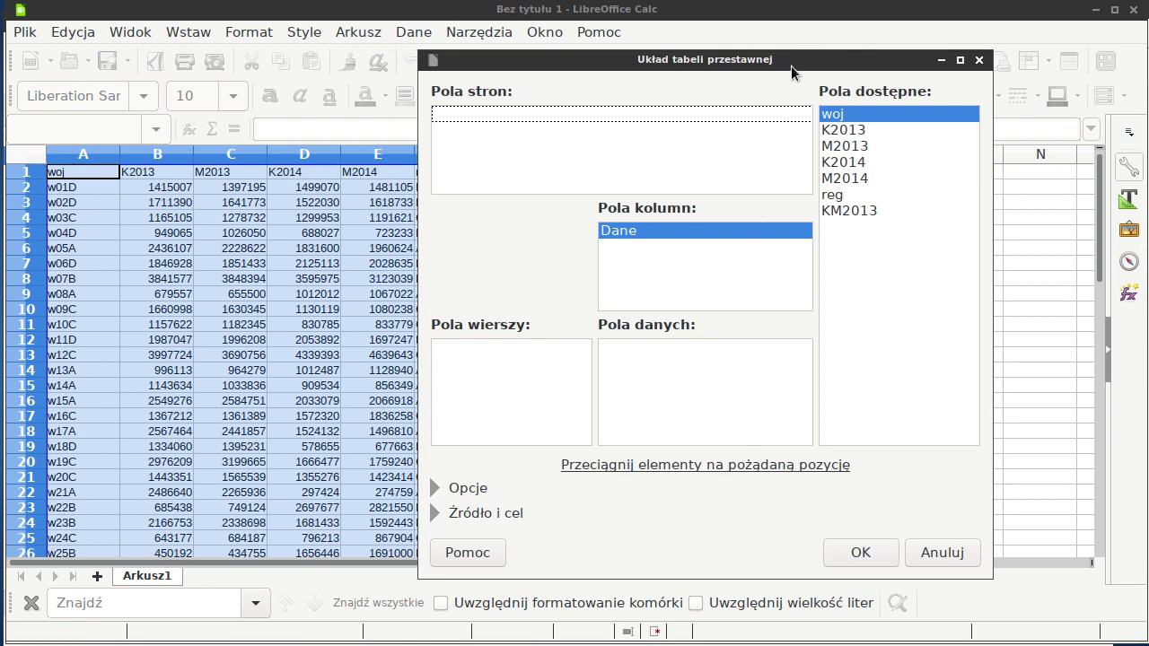
pyautogui.moveTo(791, 66); pyautogui.dragTo(962, 166)
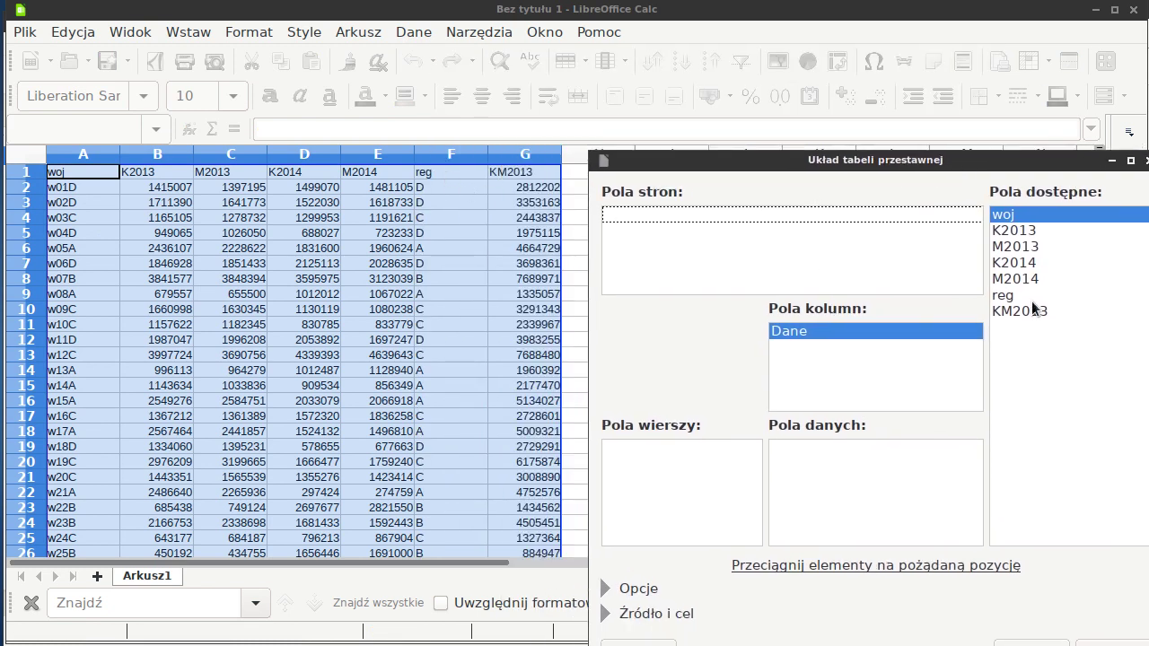
pyautogui.moveTo(1017, 297); pyautogui.dragTo(676, 465)
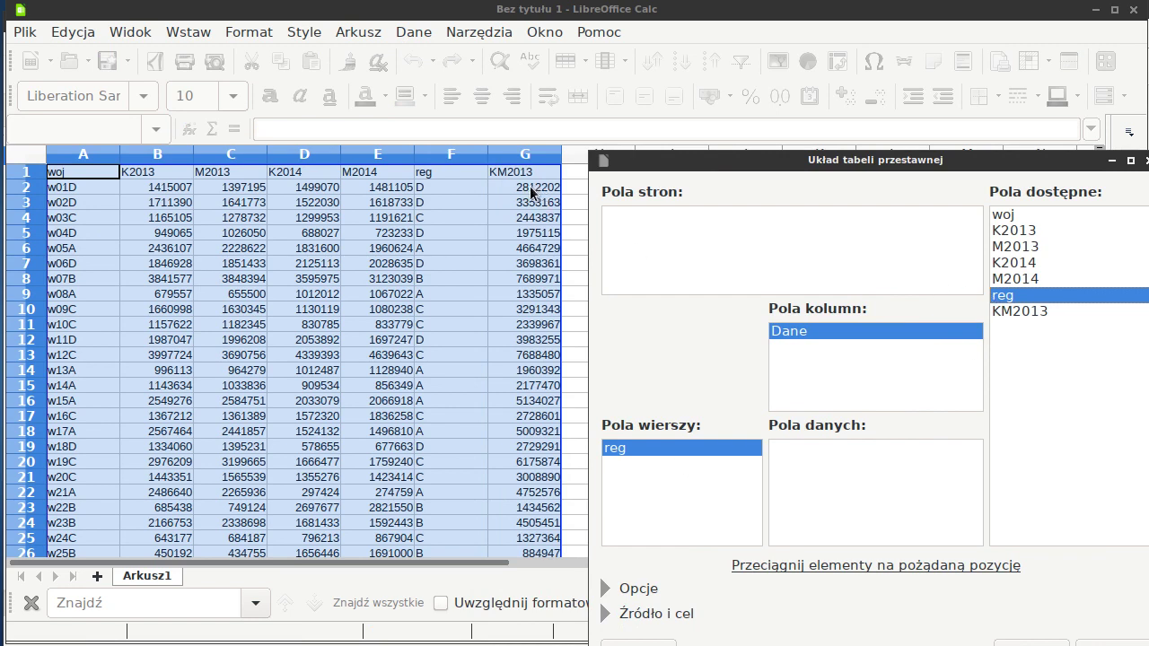
pyautogui.moveTo(1019, 312)
pyautogui.mouseDown()
pyautogui.moveTo(934, 350)
pyautogui.moveTo(823, 461)
pyautogui.mouseUp()
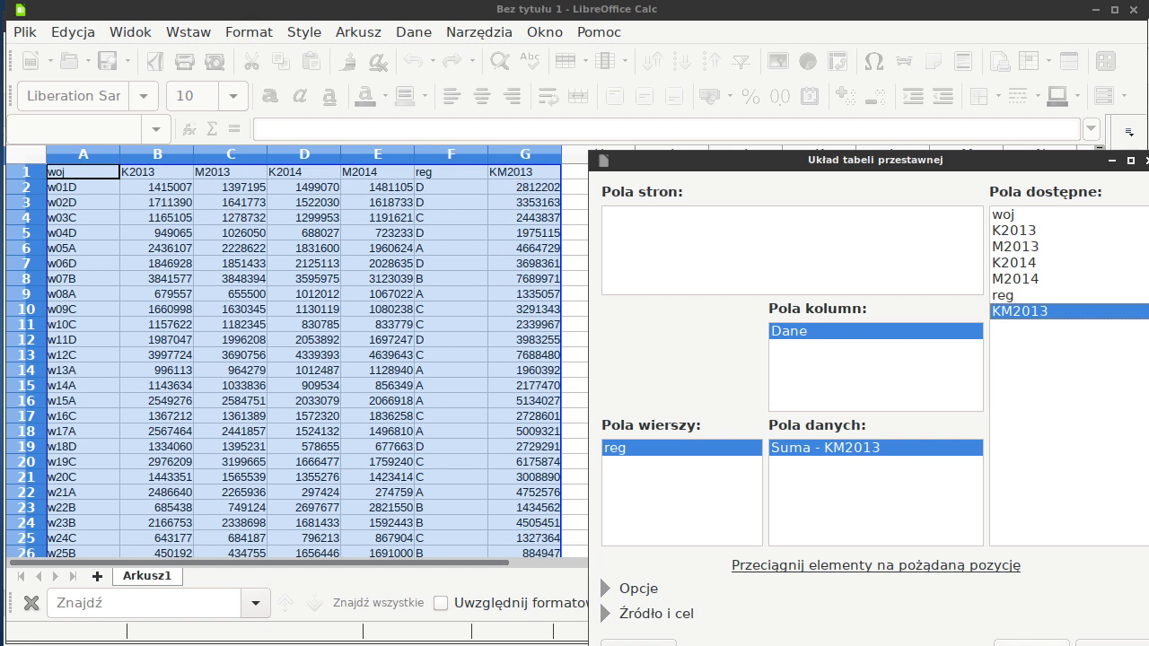
pyautogui.press('Return')
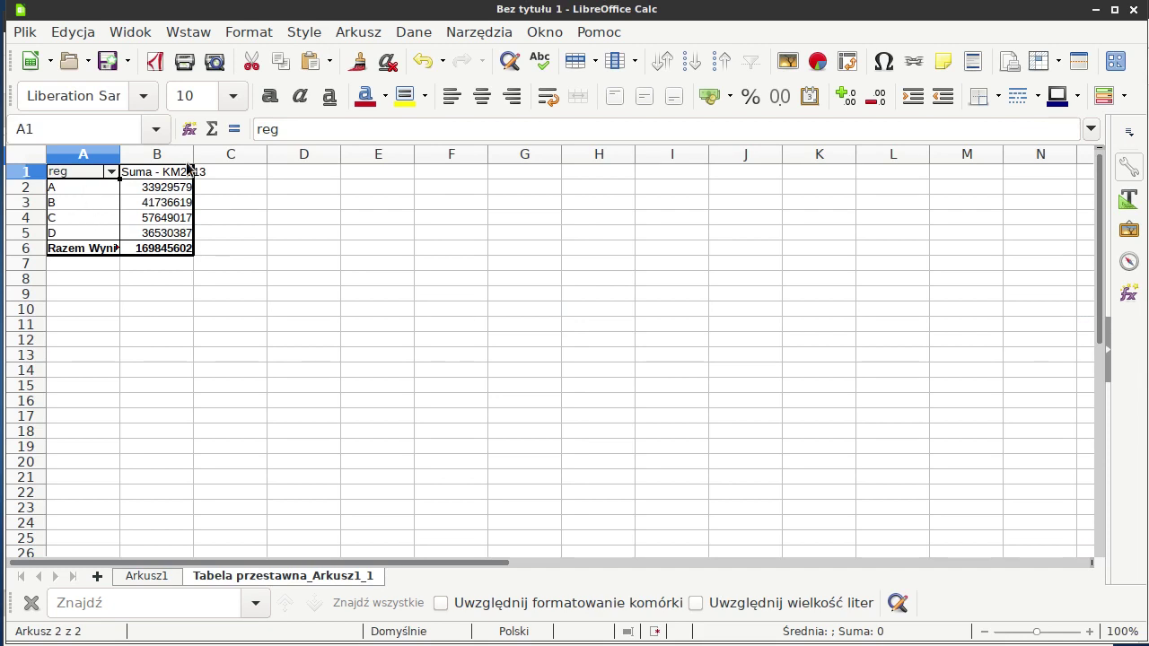
# Widen column B and copy the regional sums A2:B5 to D2
pyautogui.moveTo(191, 155); pyautogui.dragTo(218, 154)
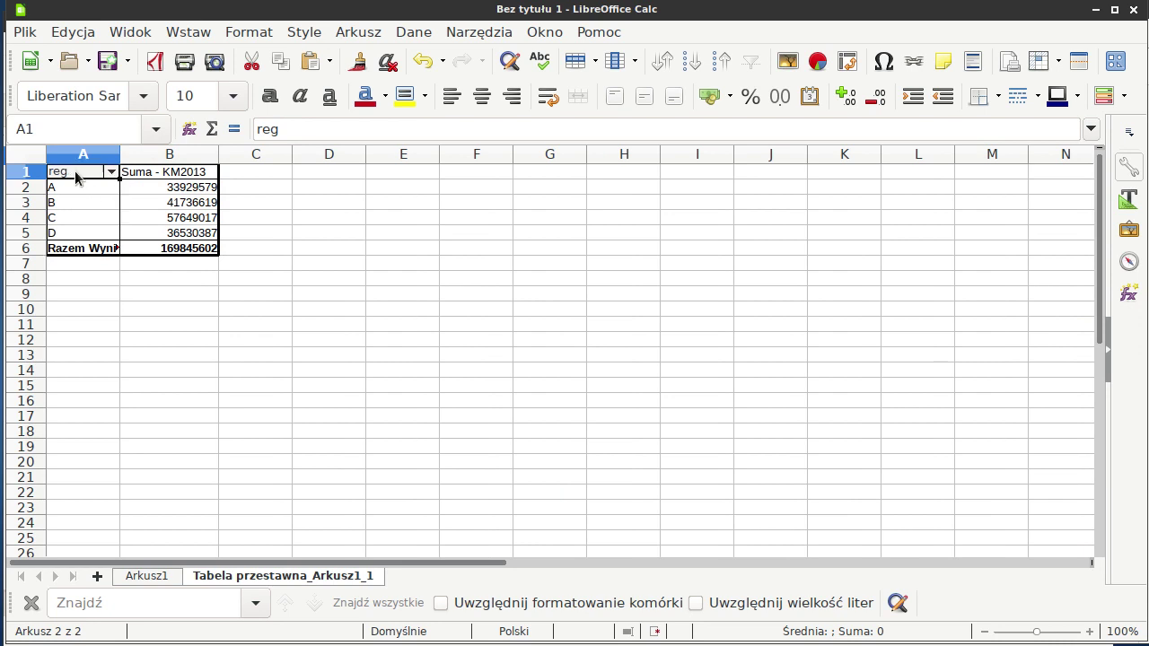
pyautogui.moveTo(89, 191); pyautogui.dragTo(171, 237)
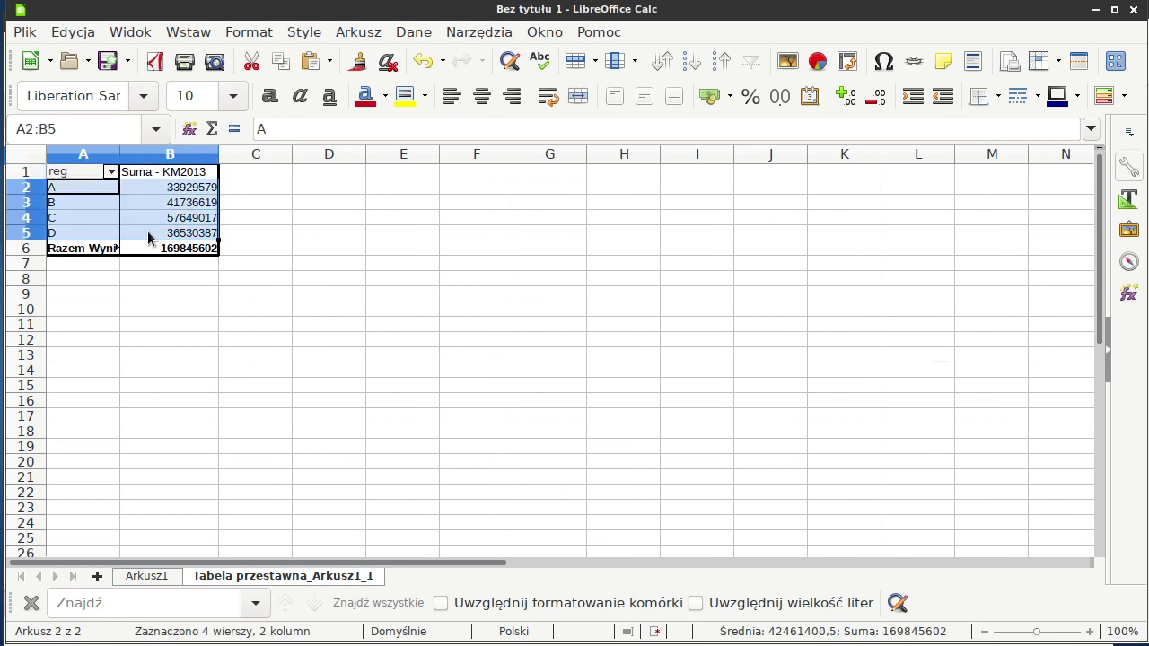
pyautogui.hotkey('ctrl', 'c')
pyautogui.click(339, 190)
pyautogui.hotkey('ctrl', 'v')
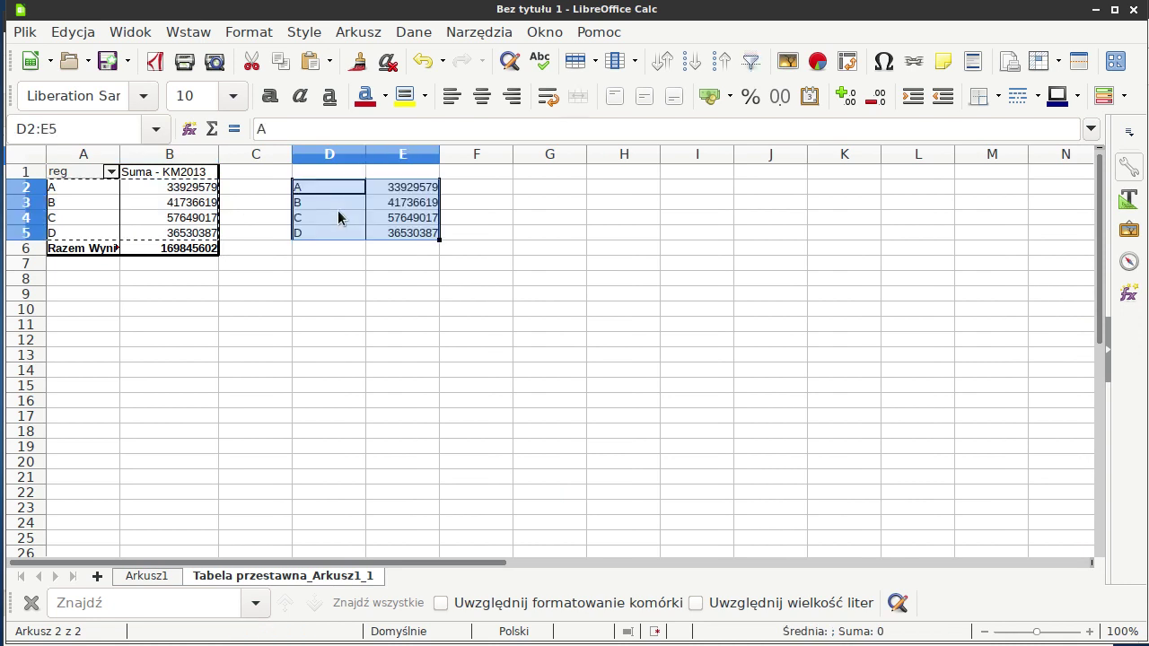
# Label the copied block 'region' and 'liczba M' in D1:E1, then select D1:E5
pyautogui.click(330, 173)
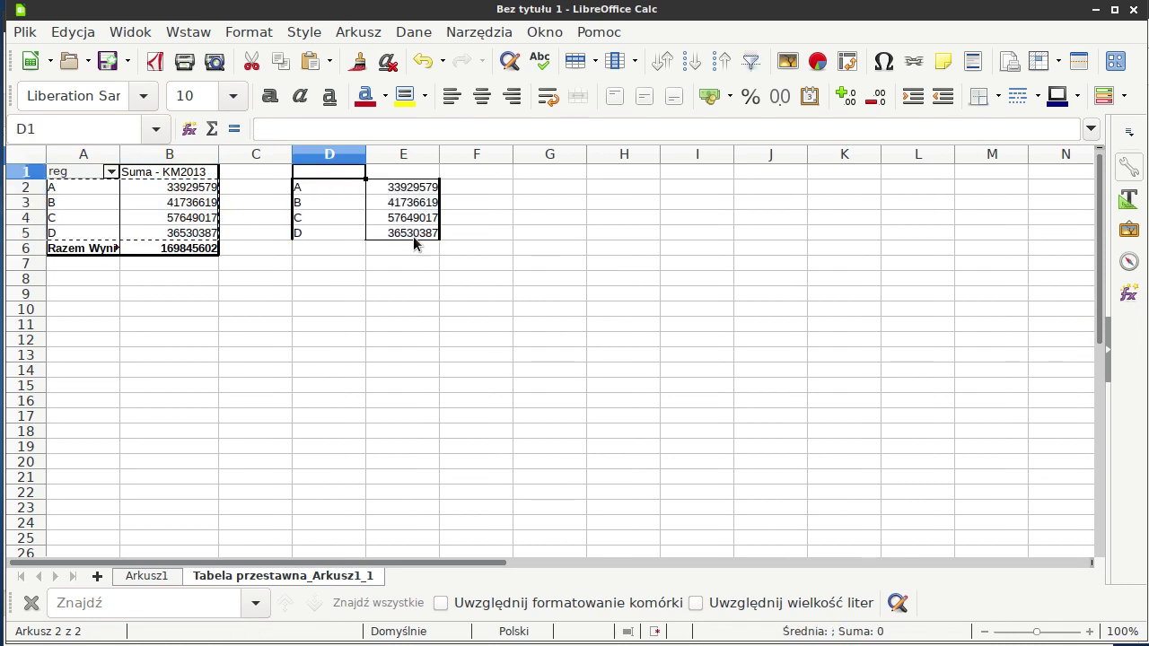
pyautogui.write('region')
pyautogui.press('Return')
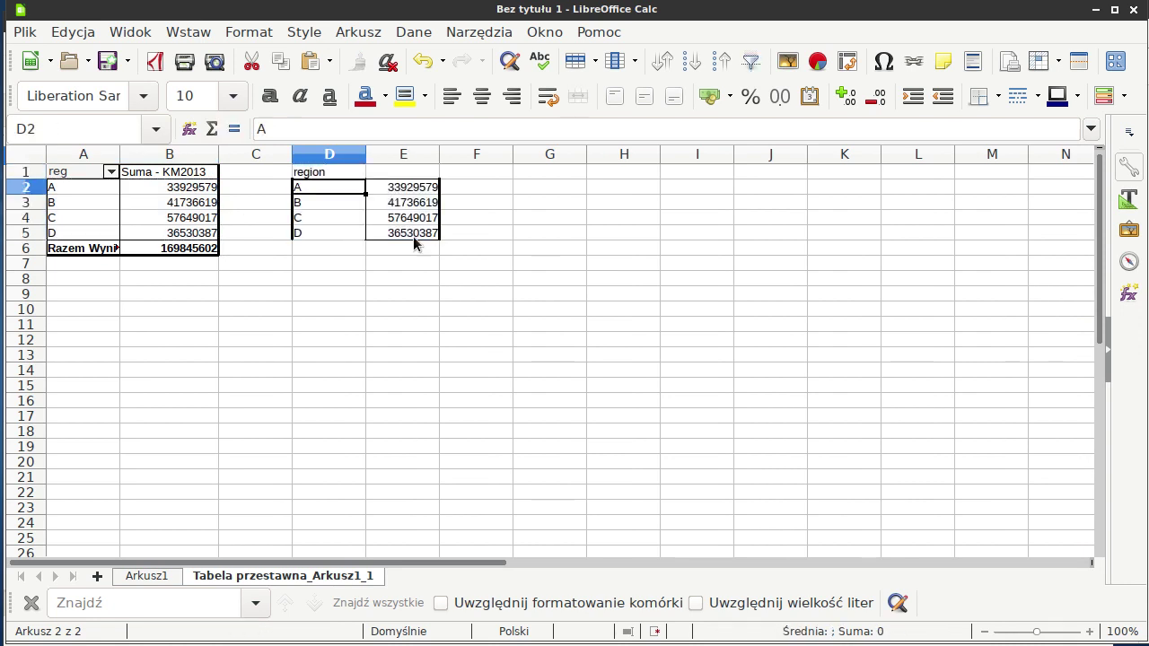
pyautogui.press('Up')
pyautogui.press('Right')
pyautogui.write('l')
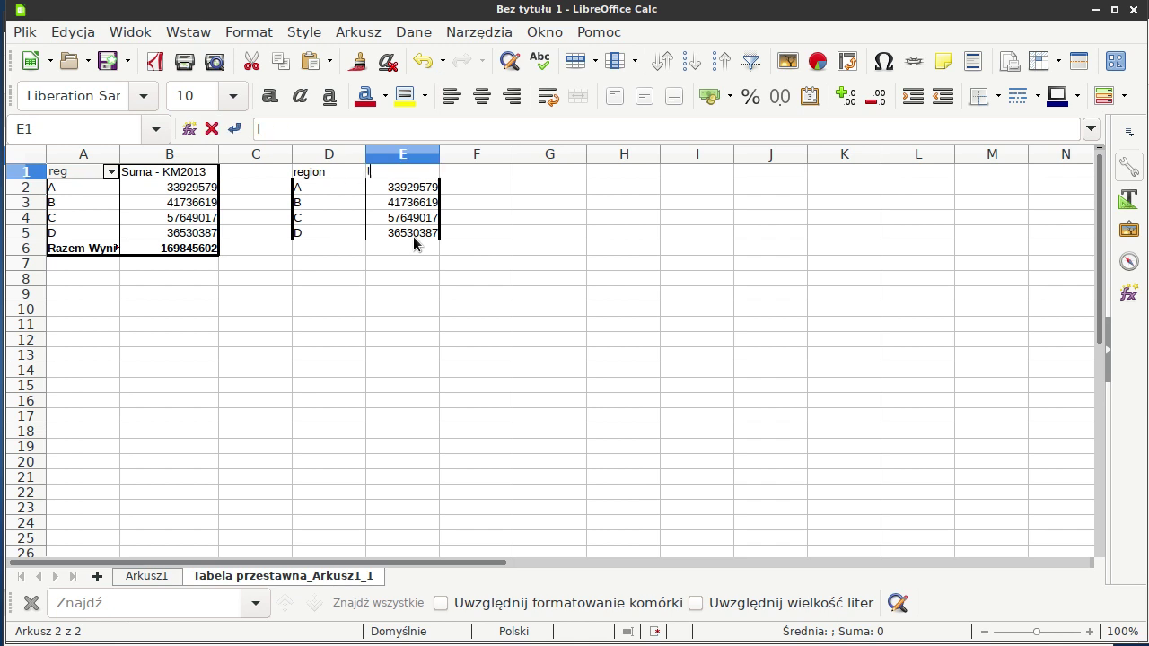
pyautogui.write('iczba M')
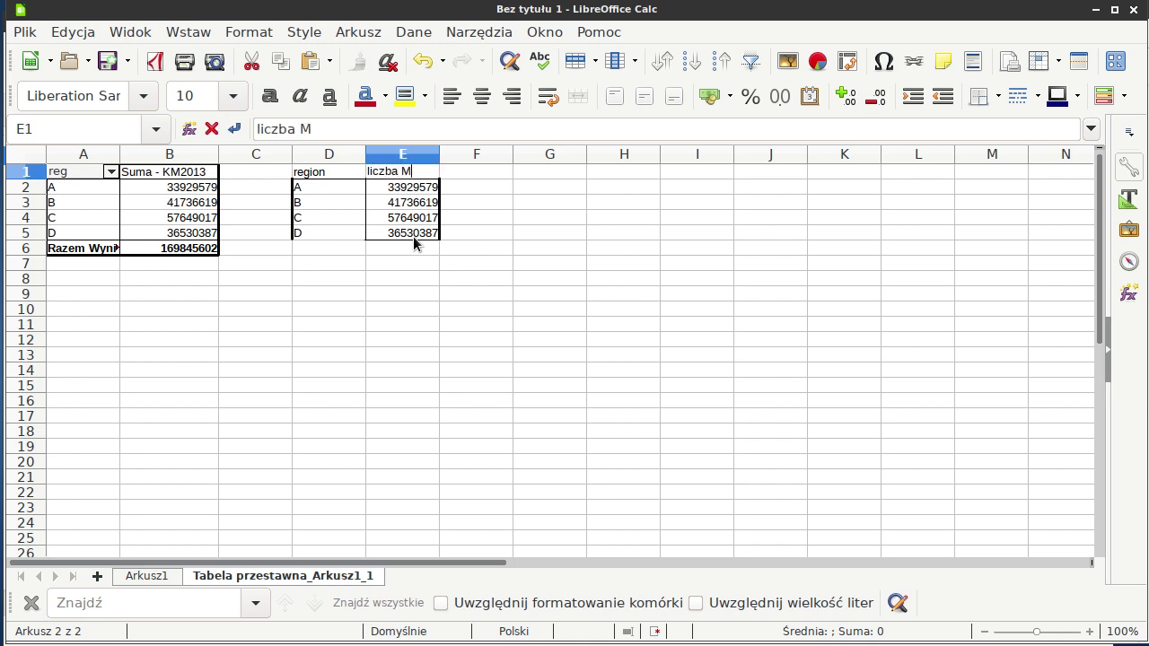
pyautogui.press('Return')
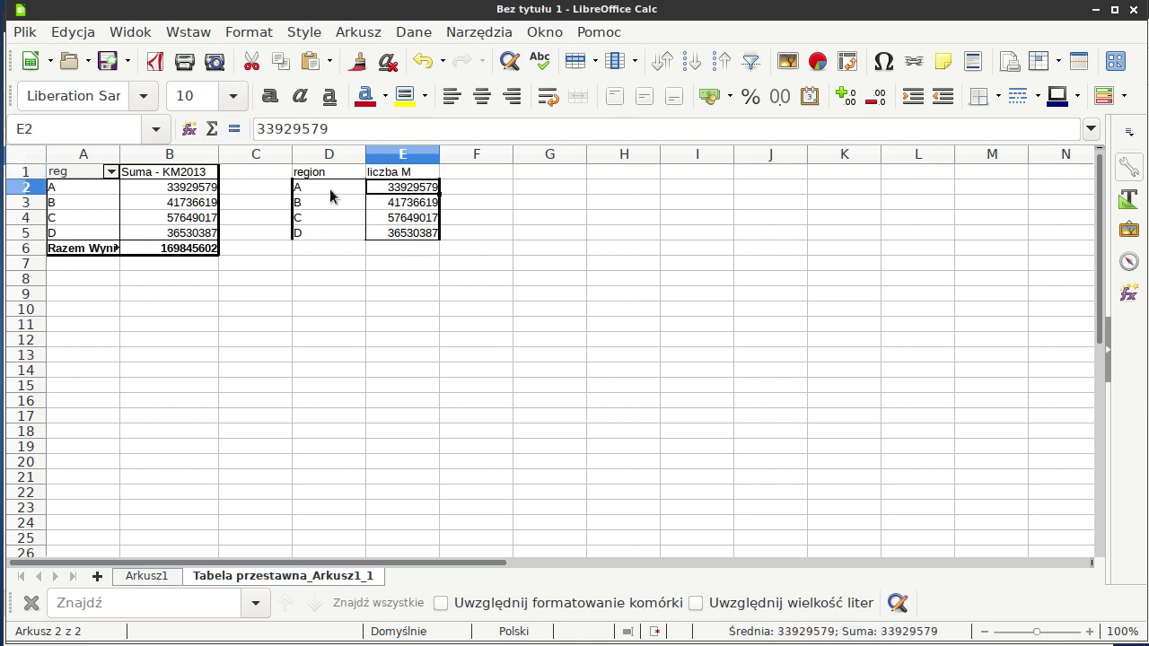
pyautogui.moveTo(338, 176); pyautogui.dragTo(404, 235)
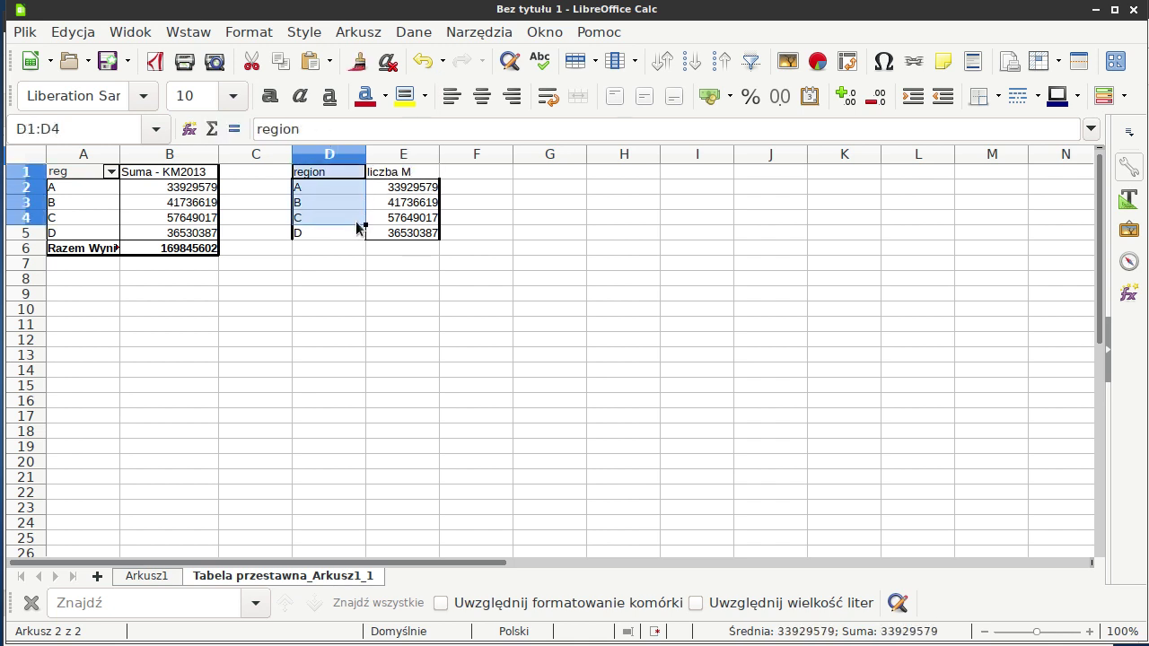
# Insert a column chart of D1:E5 titled 'ludnosc 2013' and place it beside the table
pyautogui.click(818, 63)
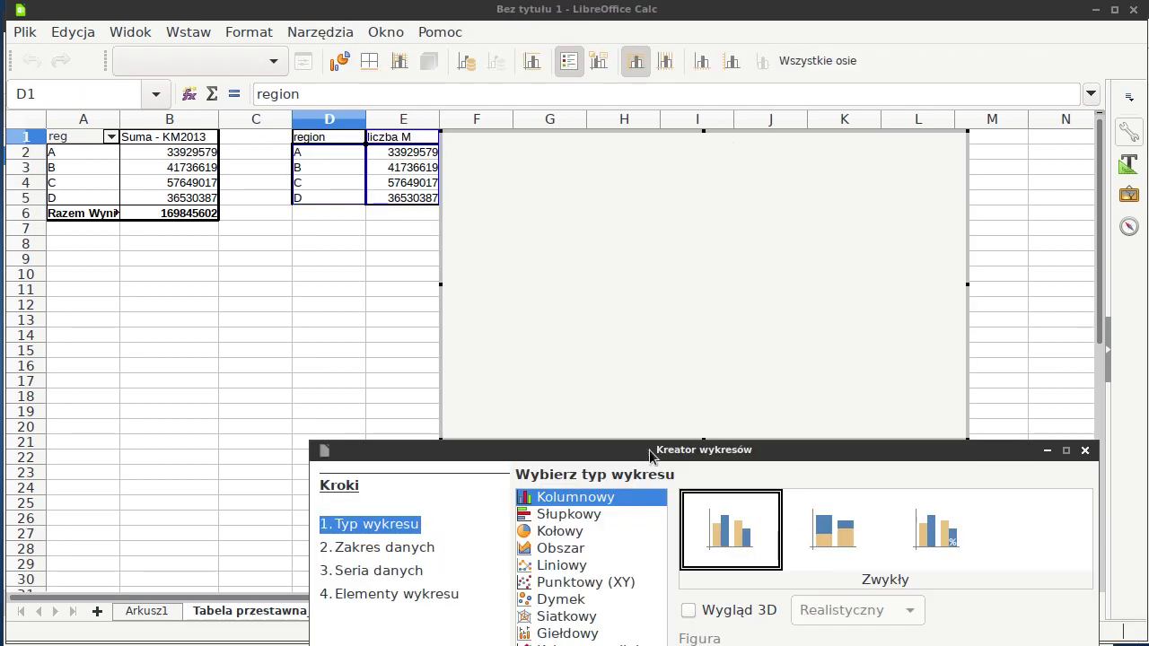
pyautogui.moveTo(650, 451); pyautogui.dragTo(663, 211)
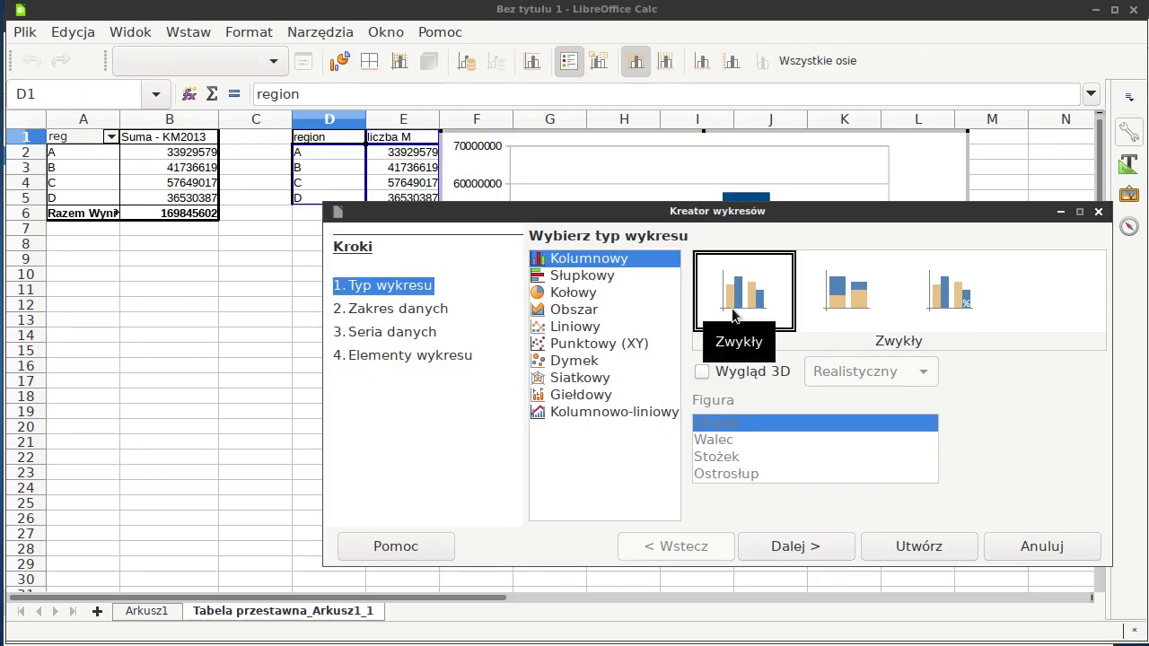
pyautogui.click(780, 550)
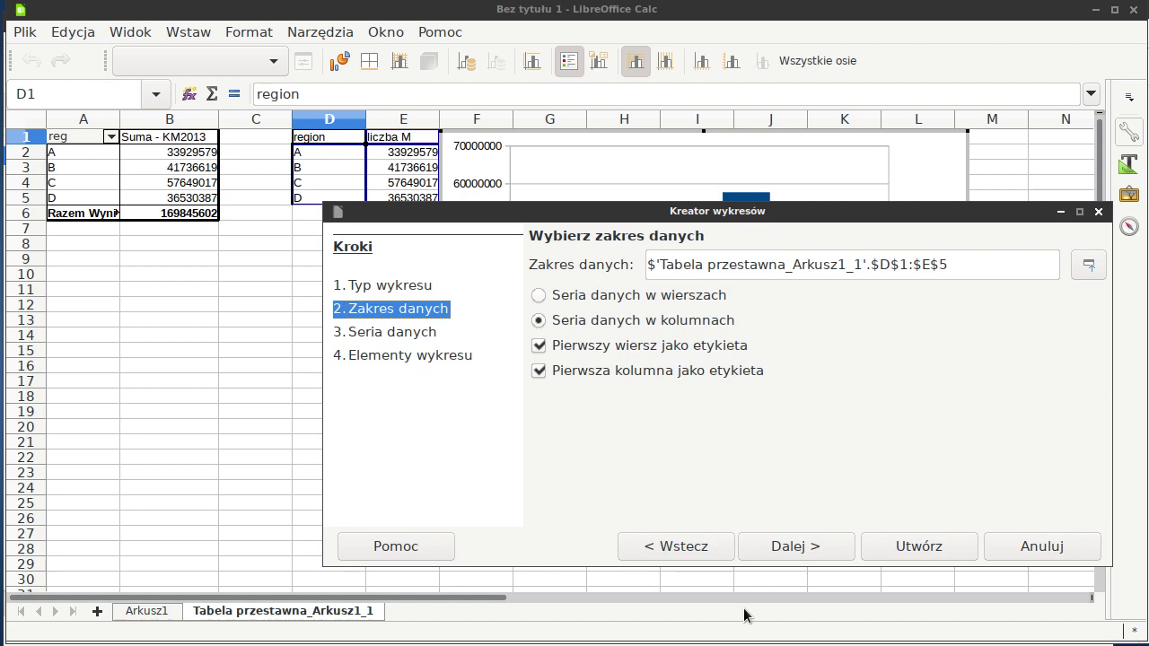
pyautogui.click(798, 543)
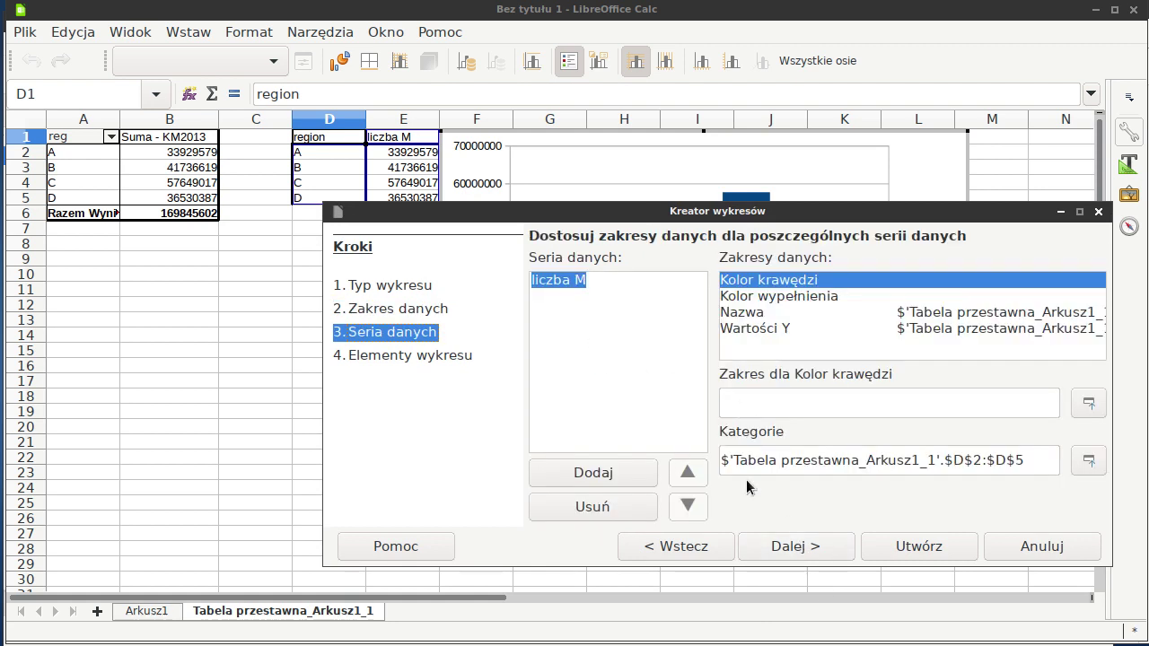
pyautogui.click(815, 551)
pyautogui.click(646, 269)
pyautogui.write('ludnosc')
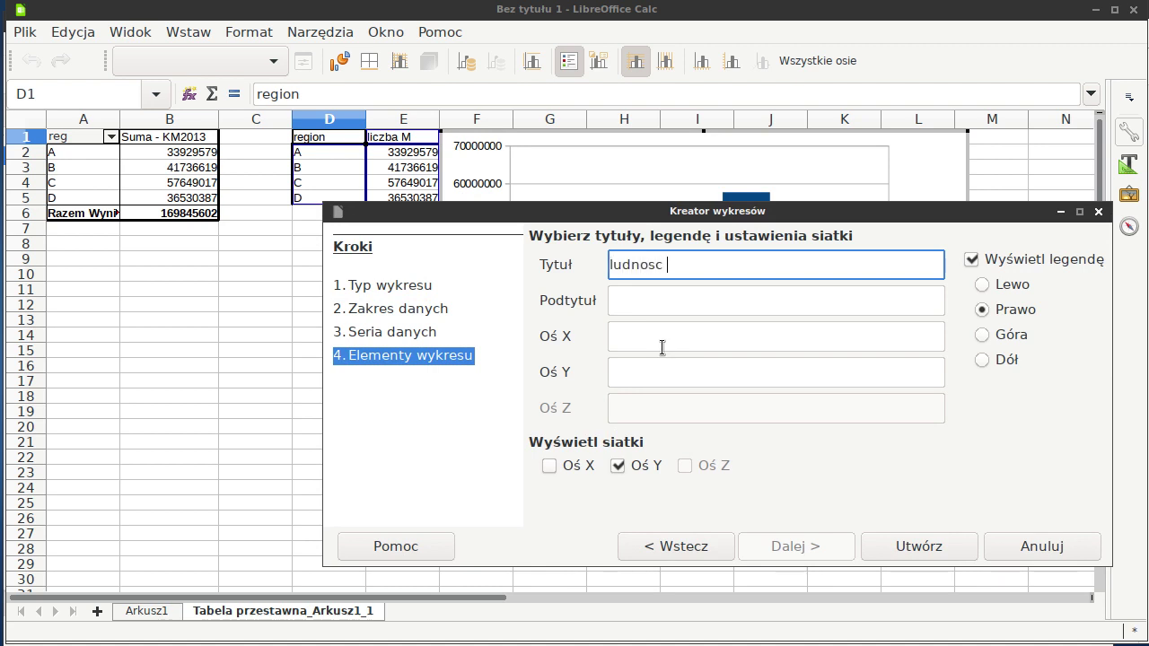
pyautogui.write('2013')
pyautogui.click(919, 549)
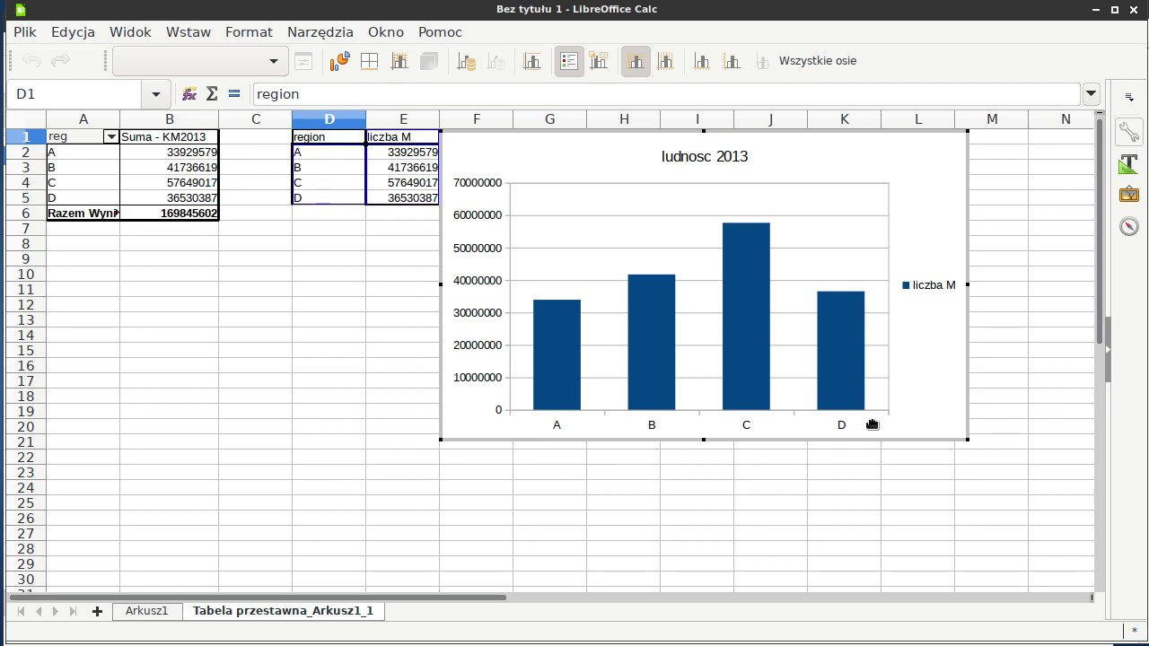
pyautogui.moveTo(693, 132); pyautogui.dragTo(728, 161)
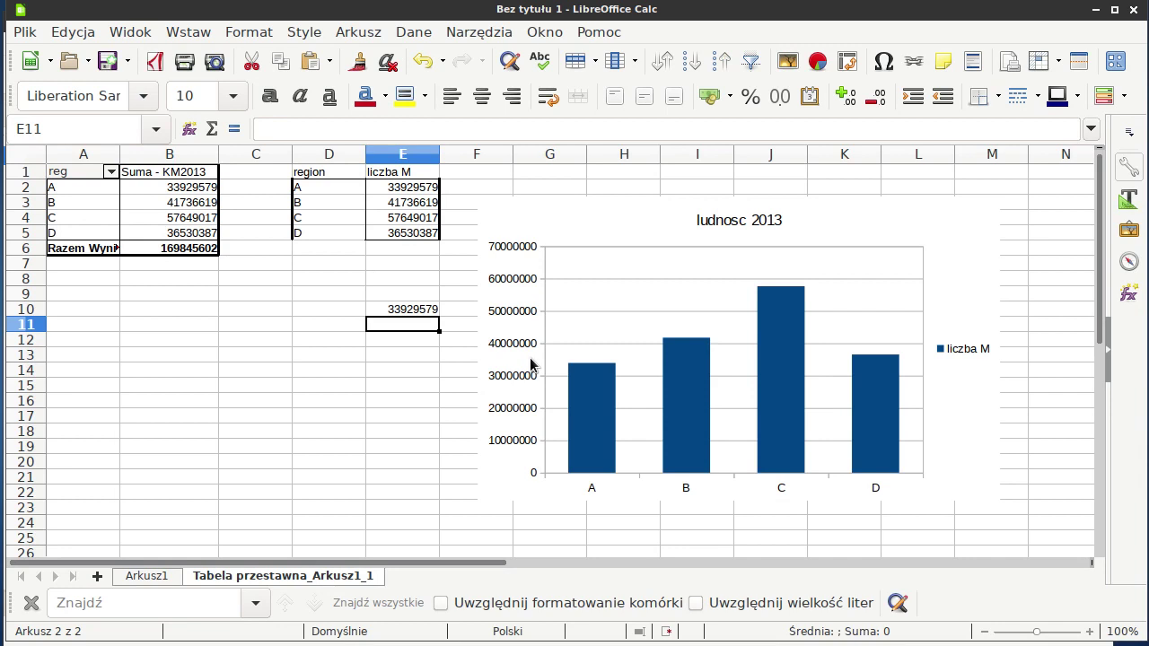
# Open E10's SUMA.JEŻELI formula, check its Arkusz1 G2:G51 ranges, and select the "A" criterion
pyautogui.click(401, 314)
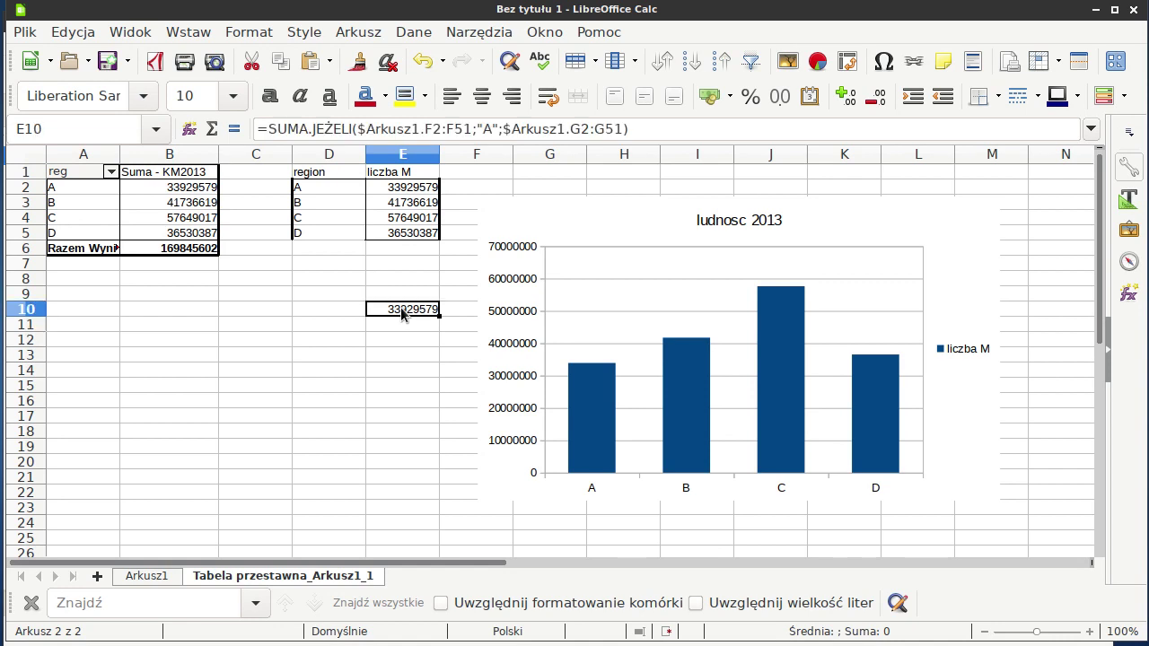
pyautogui.doubleClick(402, 312)
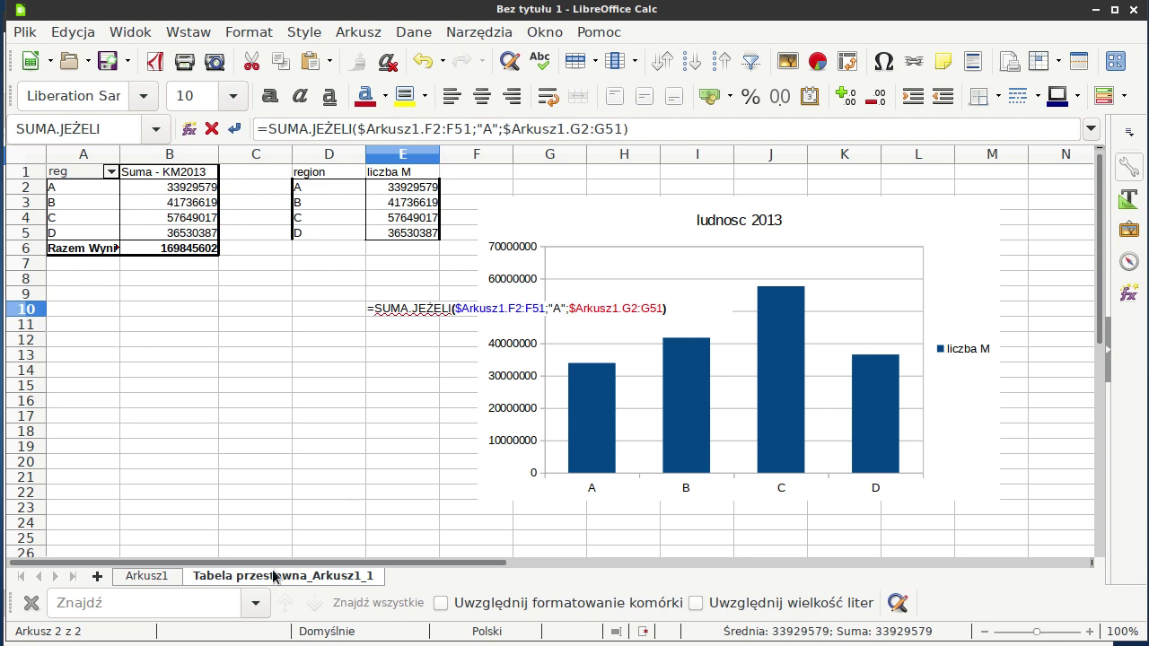
pyautogui.click(147, 577)
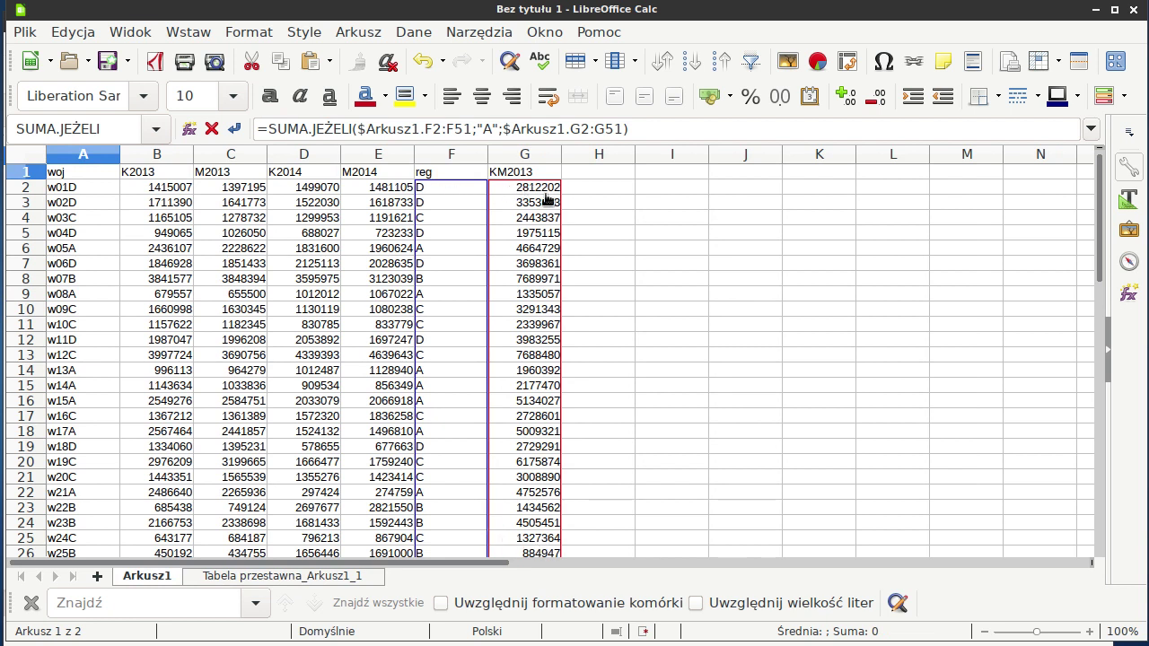
pyautogui.click(301, 576)
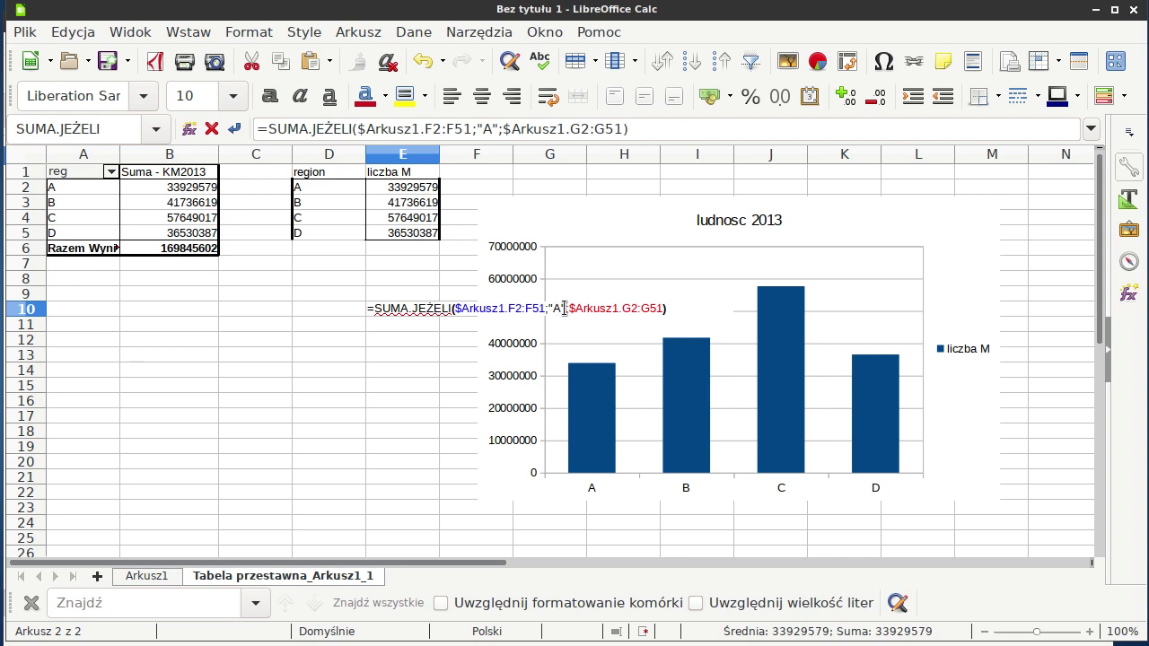
pyautogui.moveTo(565, 308); pyautogui.dragTo(557, 309)
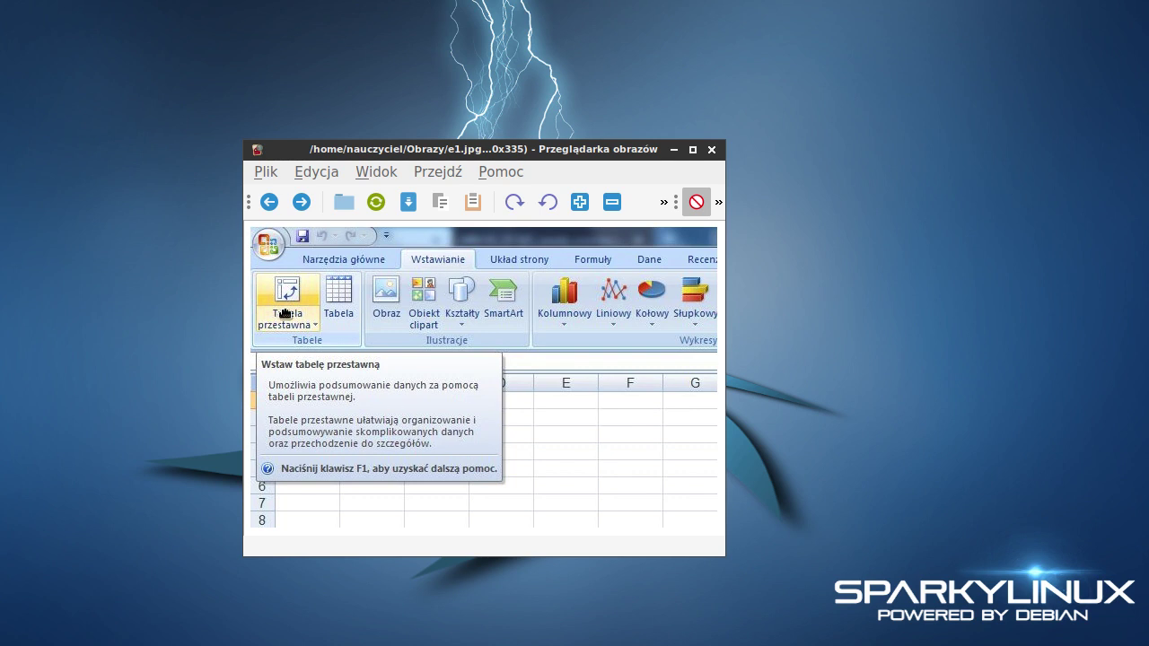
# View the e2.jpg pivot field list screenshot, close the viewer, and return to the Demografia task page
pyautogui.press('Right')
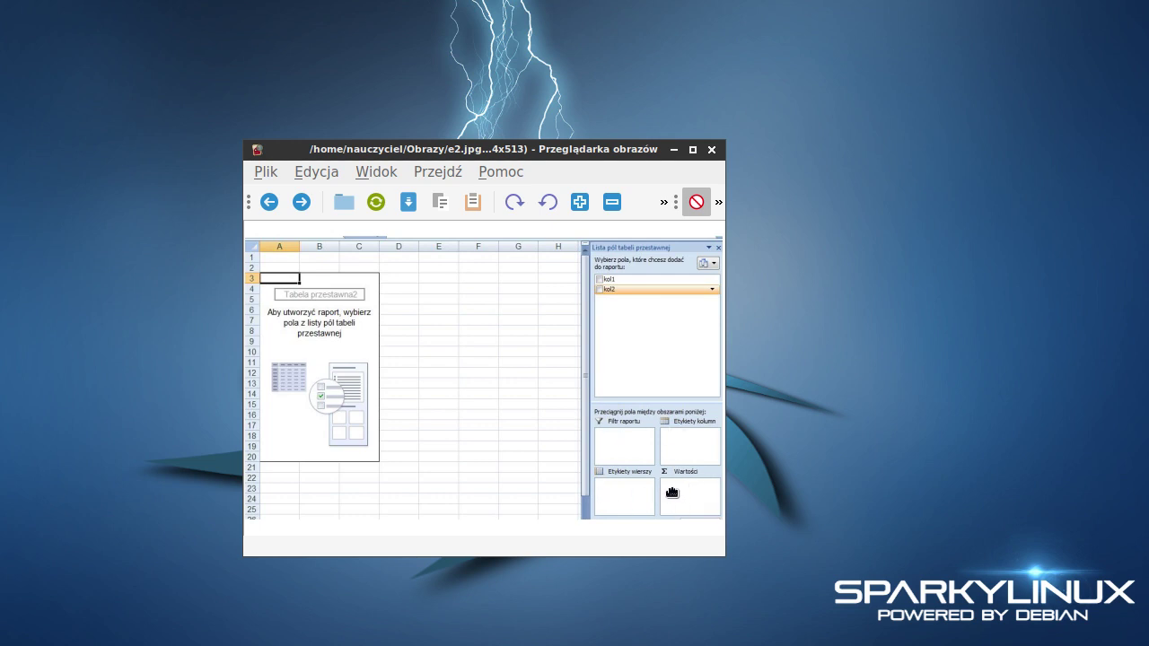
pyautogui.click(711, 149)
pyautogui.hotkey('alt', 'Tab')
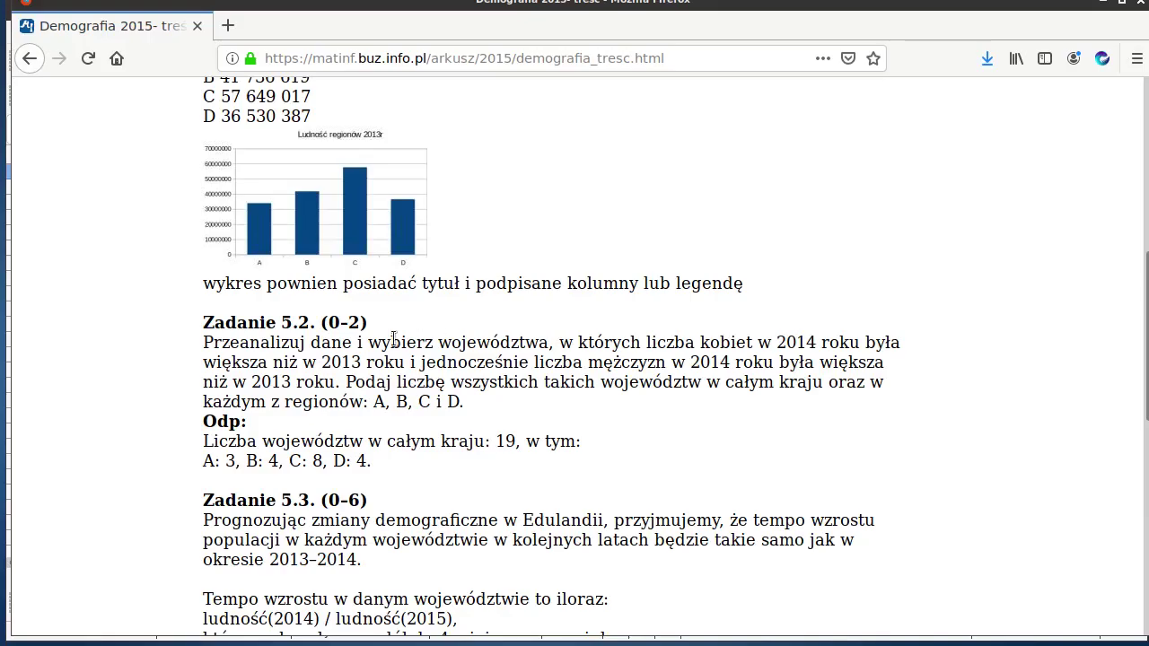
pyautogui.moveTo(330, 318); pyautogui.dragTo(369, 319)
pyautogui.click(396, 324)
# Head column H with 'wiecej' in H1 on Arkusz1
pyautogui.hotkey('alt', 'Tab')
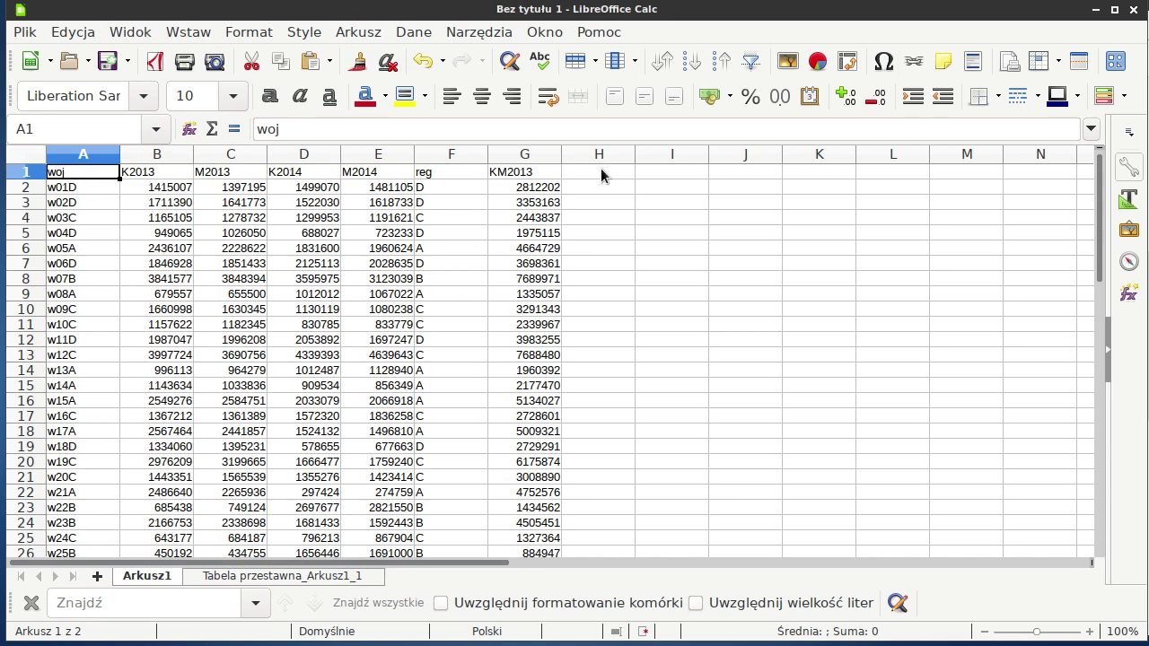
pyautogui.click(601, 169)
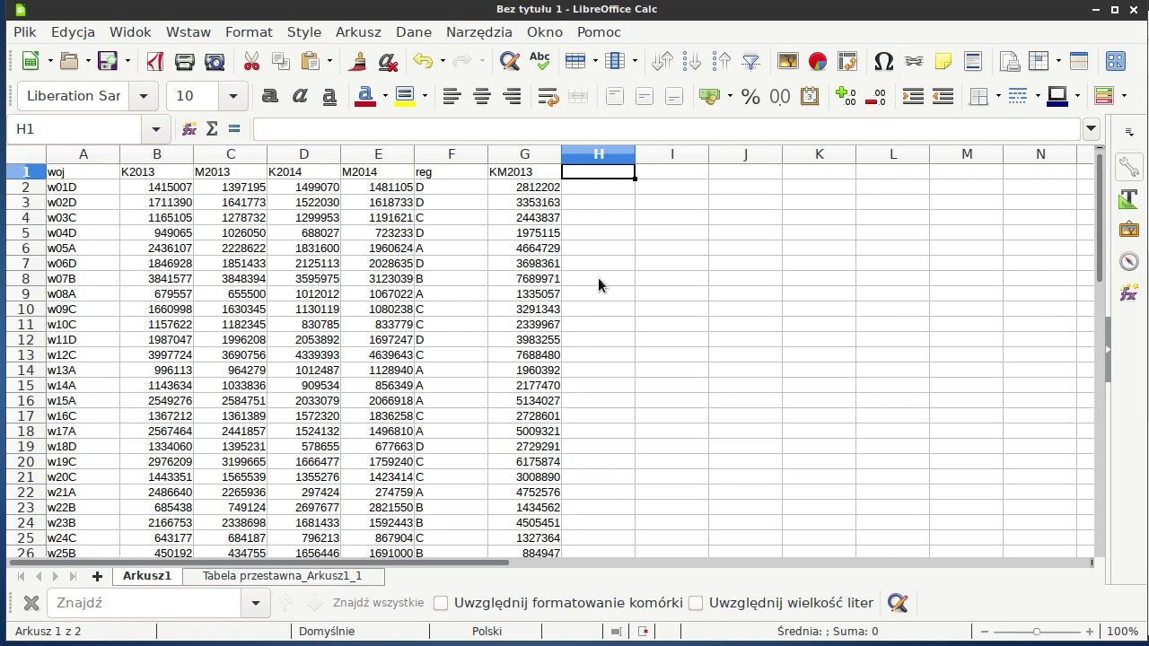
pyautogui.write('wie')
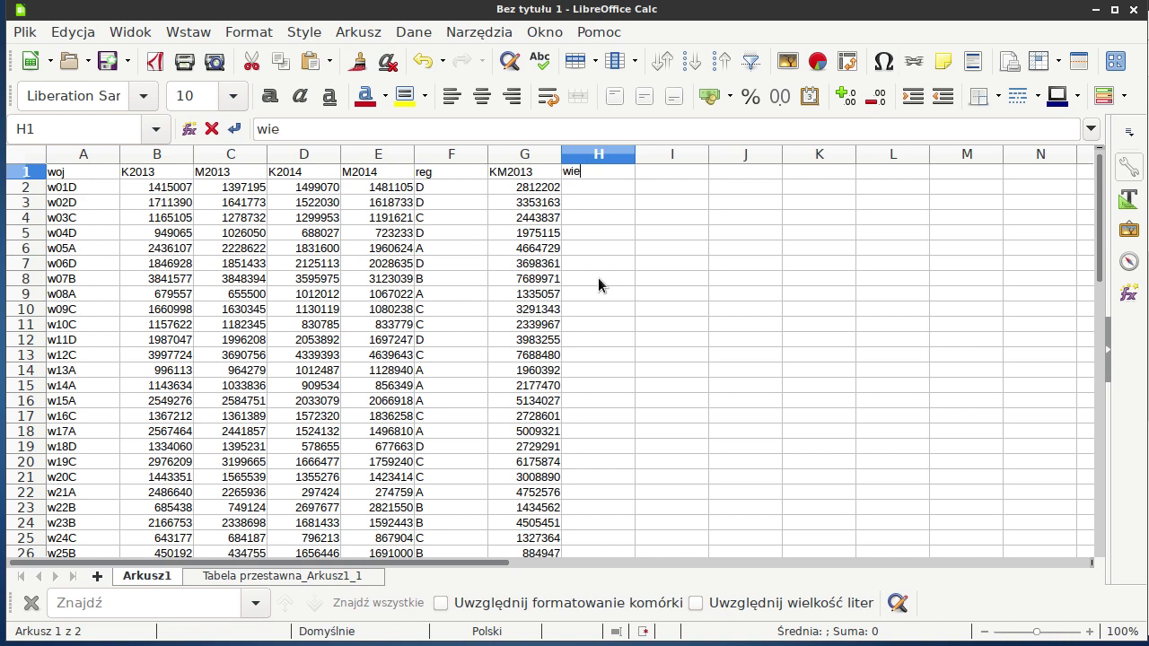
pyautogui.write('cej')
pyautogui.press('Return')
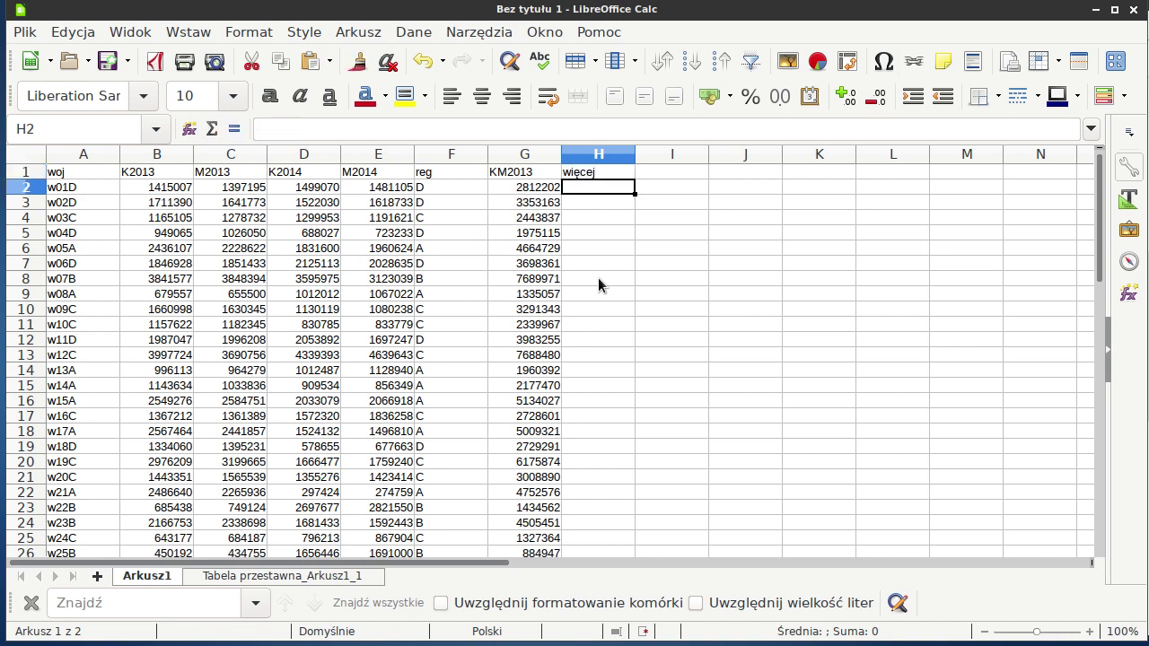
pyautogui.press('Up')
pyautogui.write('wiecej')
pyautogui.press('Return')
pyautogui.press('Up')
pyautogui.press('Down')
# Enter =JEŻELI(I(D2>B2;E2>C2);1;0) in H2
pyautogui.write('=')
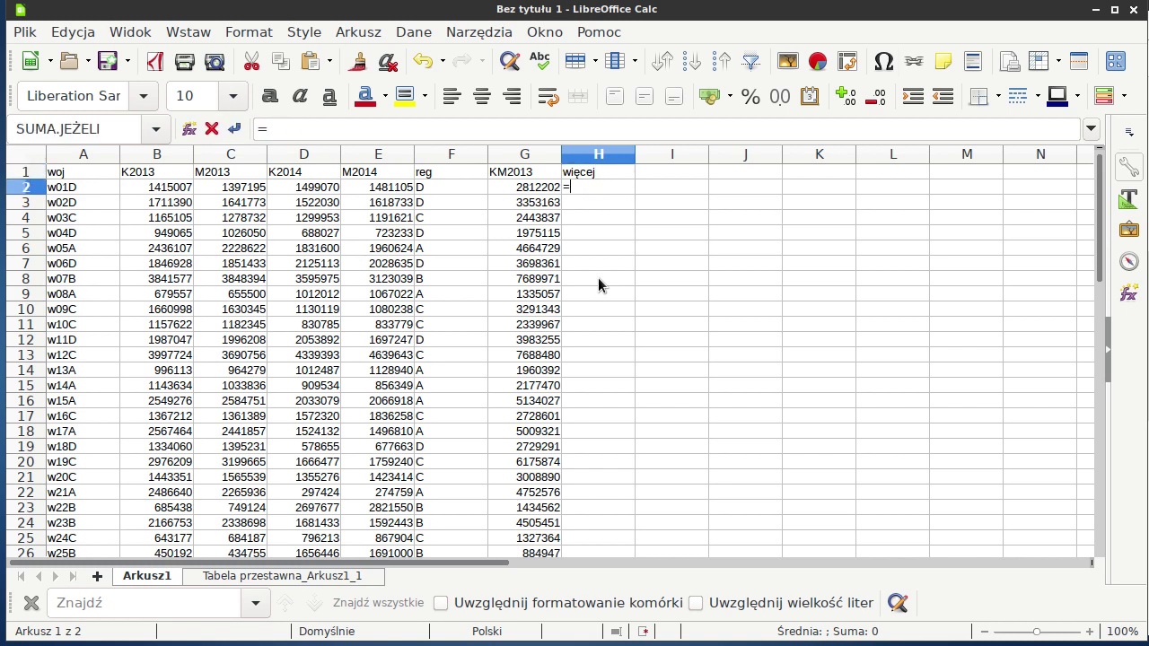
pyautogui.write('jeżeli')
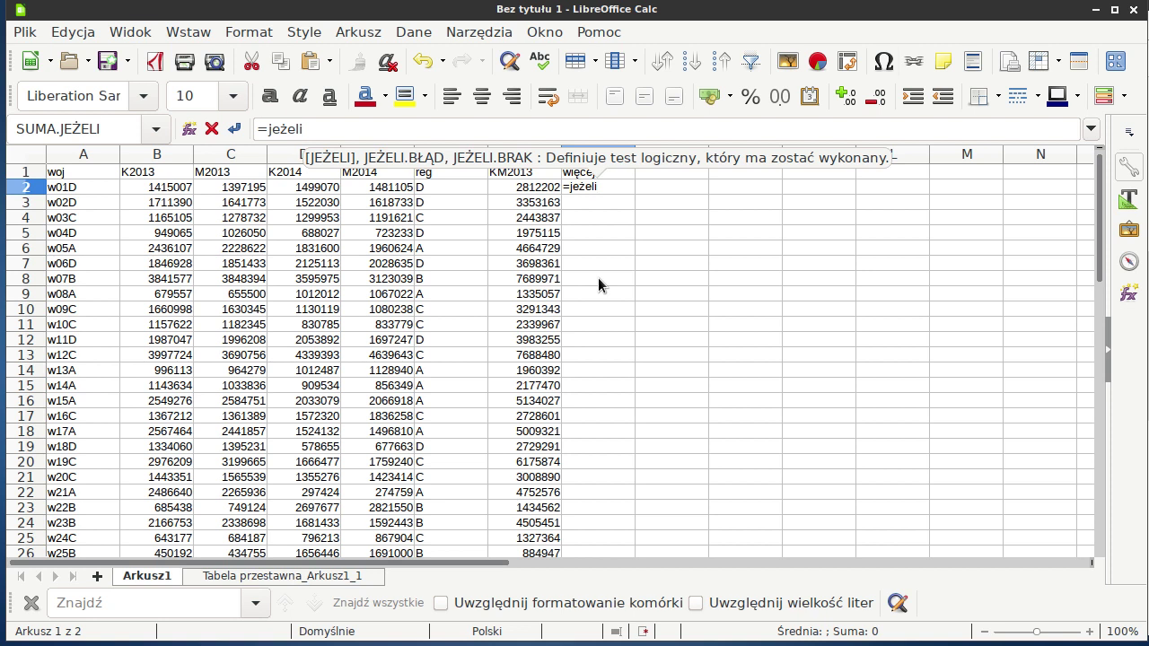
pyautogui.write('(')
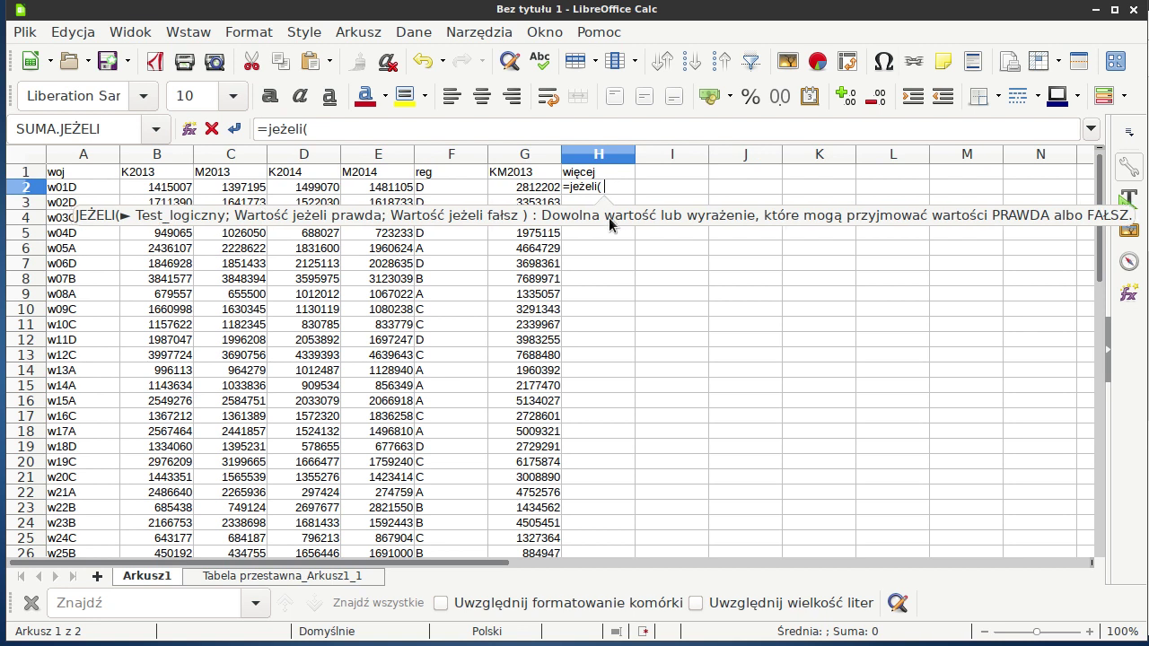
pyautogui.write('i(')
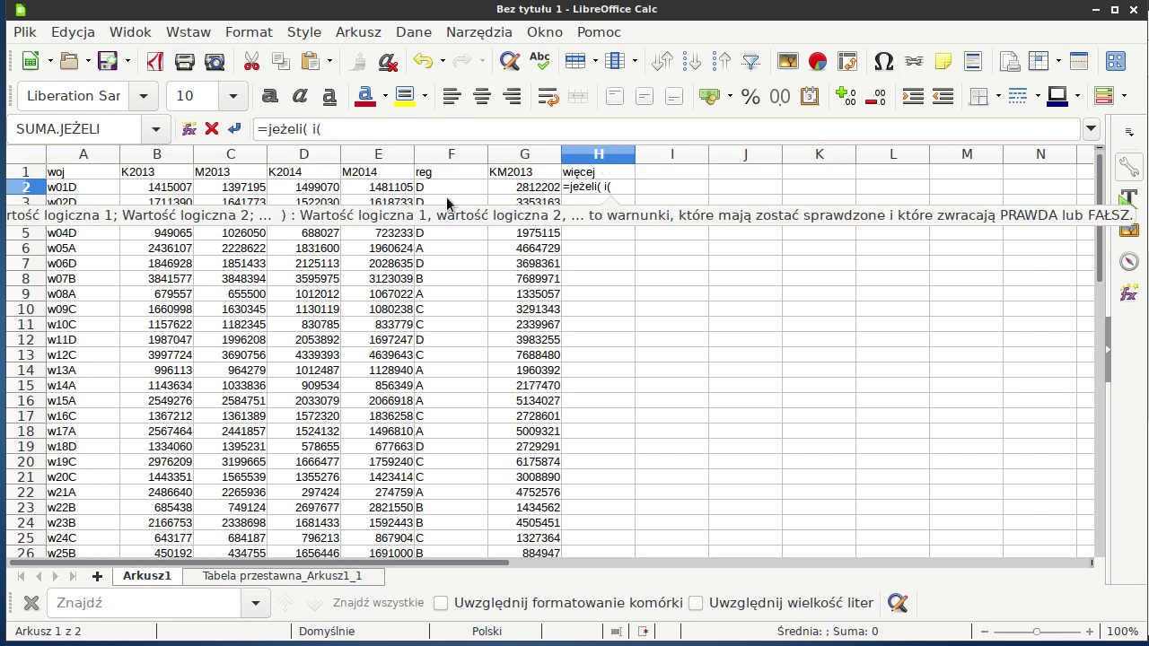
pyautogui.click(324, 187)
pyautogui.write('>')
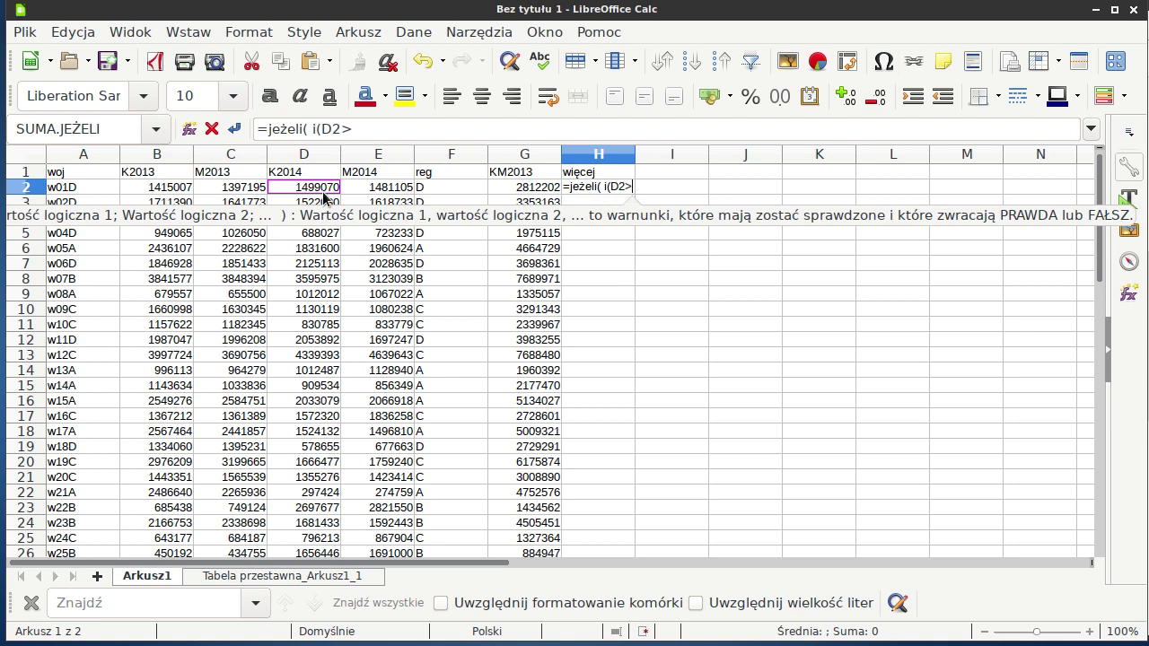
pyautogui.click(168, 191)
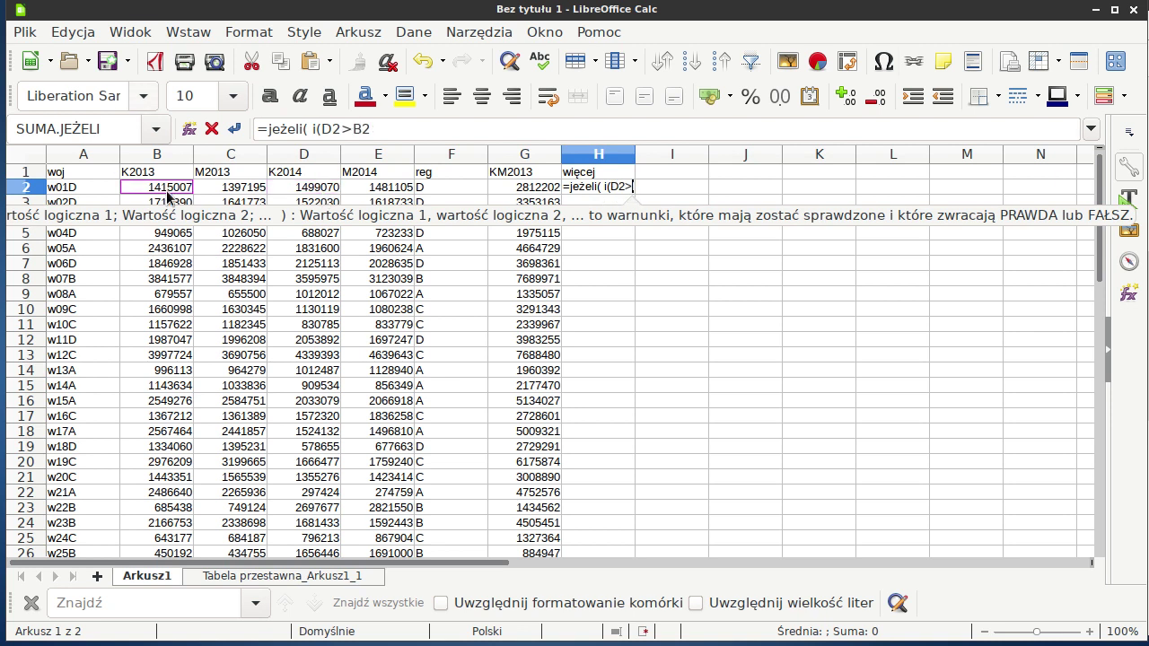
pyautogui.write(';')
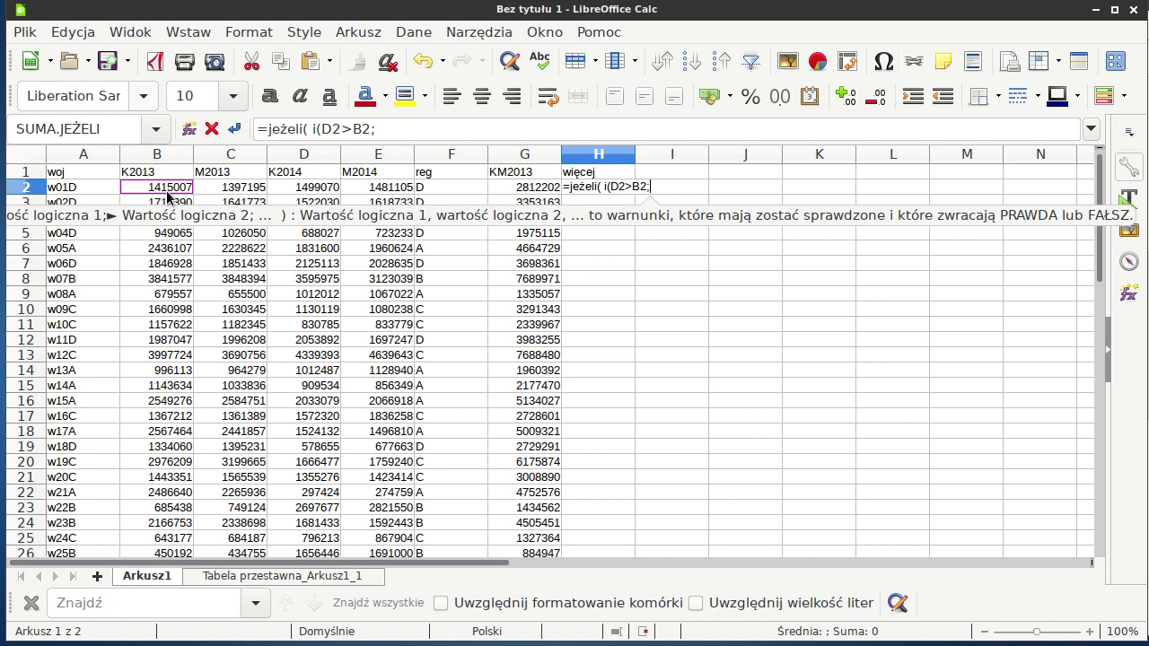
pyautogui.click(370, 189)
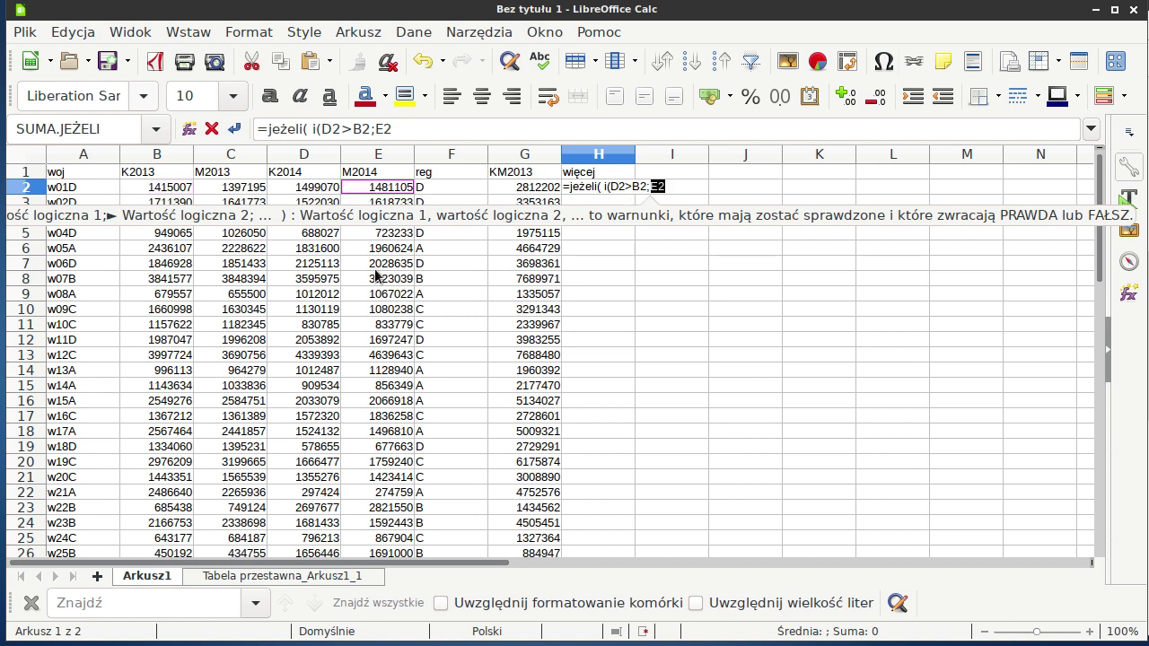
pyautogui.write('>')
pyautogui.click(251, 189)
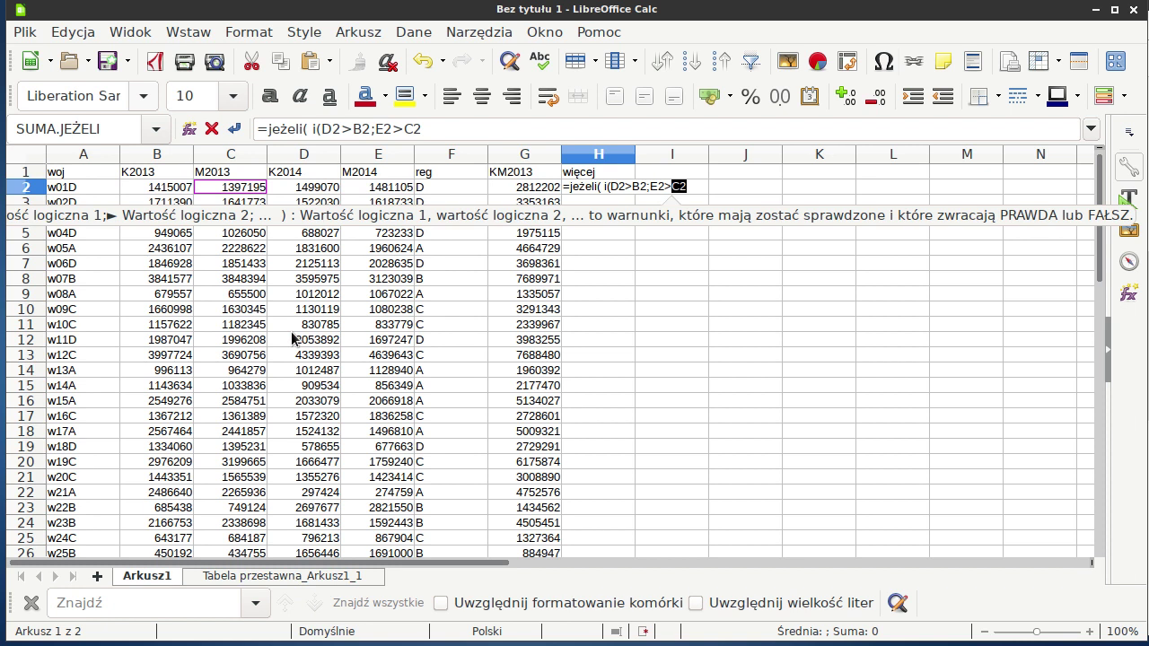
pyautogui.write(')')
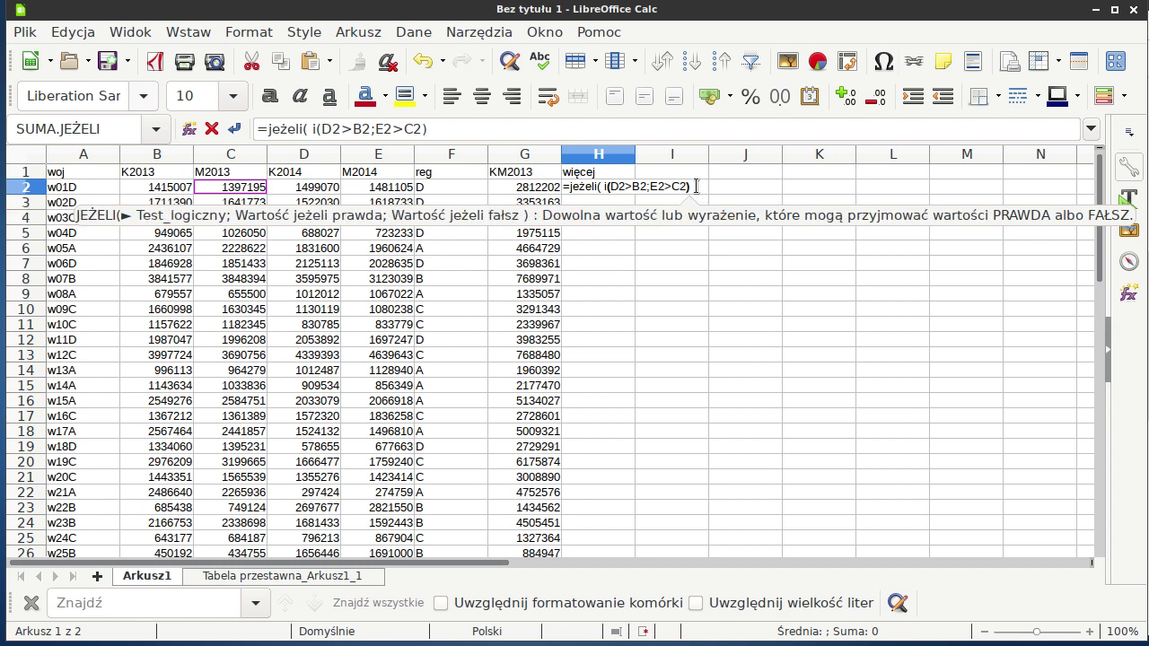
pyautogui.write(';1')
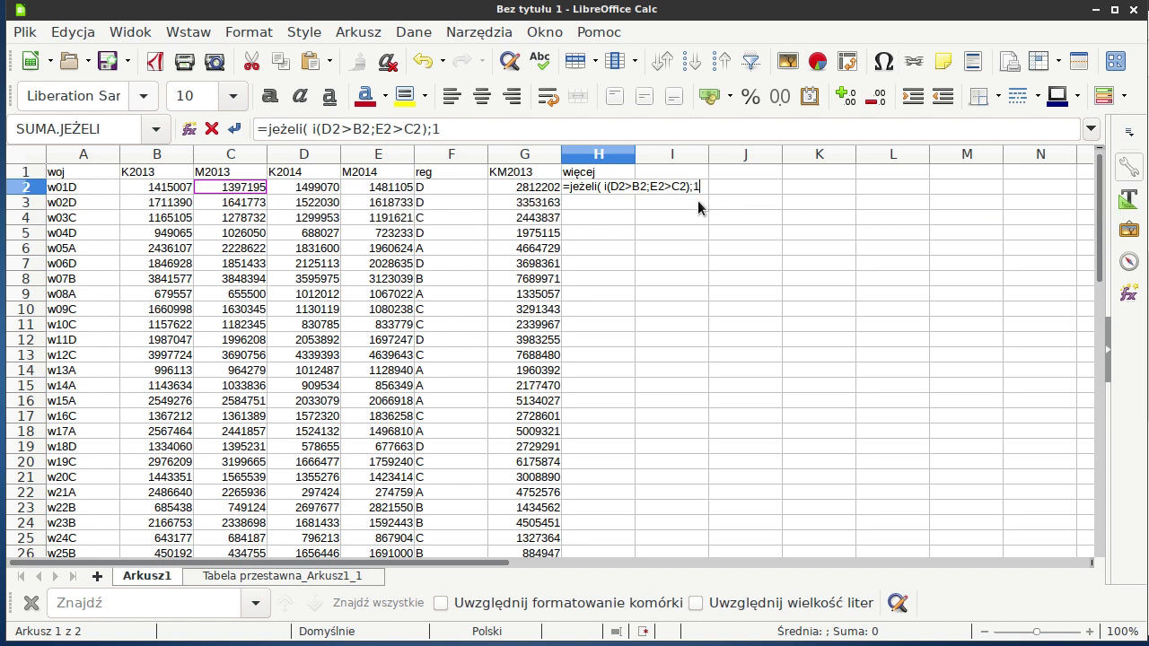
pyautogui.write(';0)')
pyautogui.press('Return')
# Fill the H2 flag formula down to H51, flagging 19 provinces
pyautogui.click(618, 190)
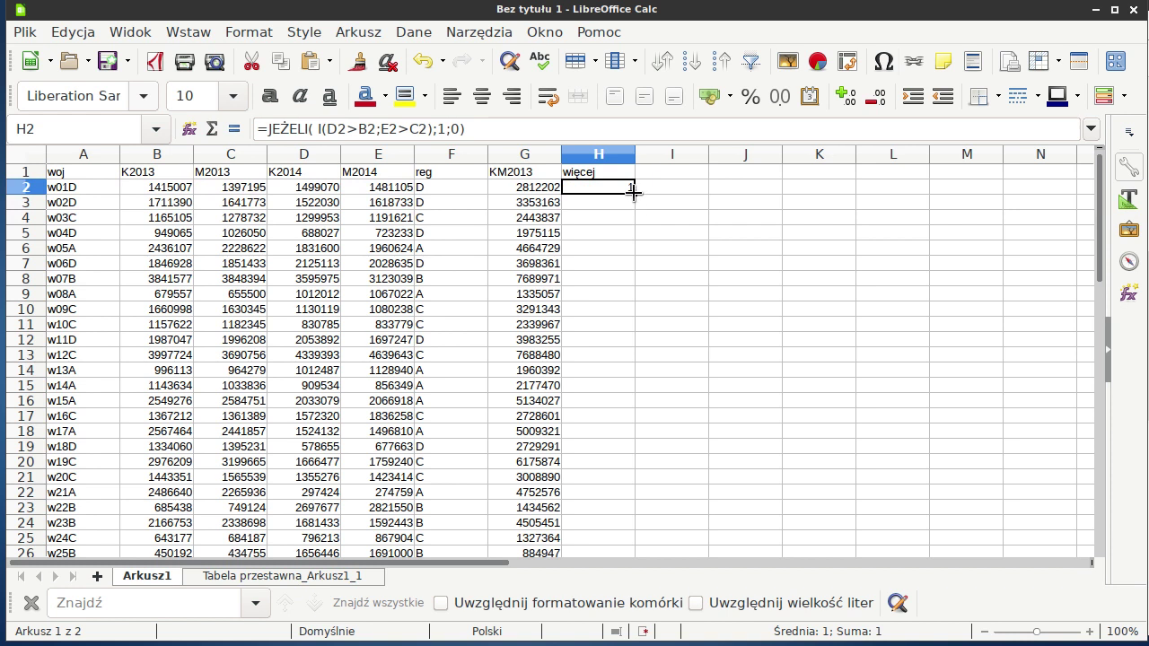
pyautogui.doubleClick(635, 191)
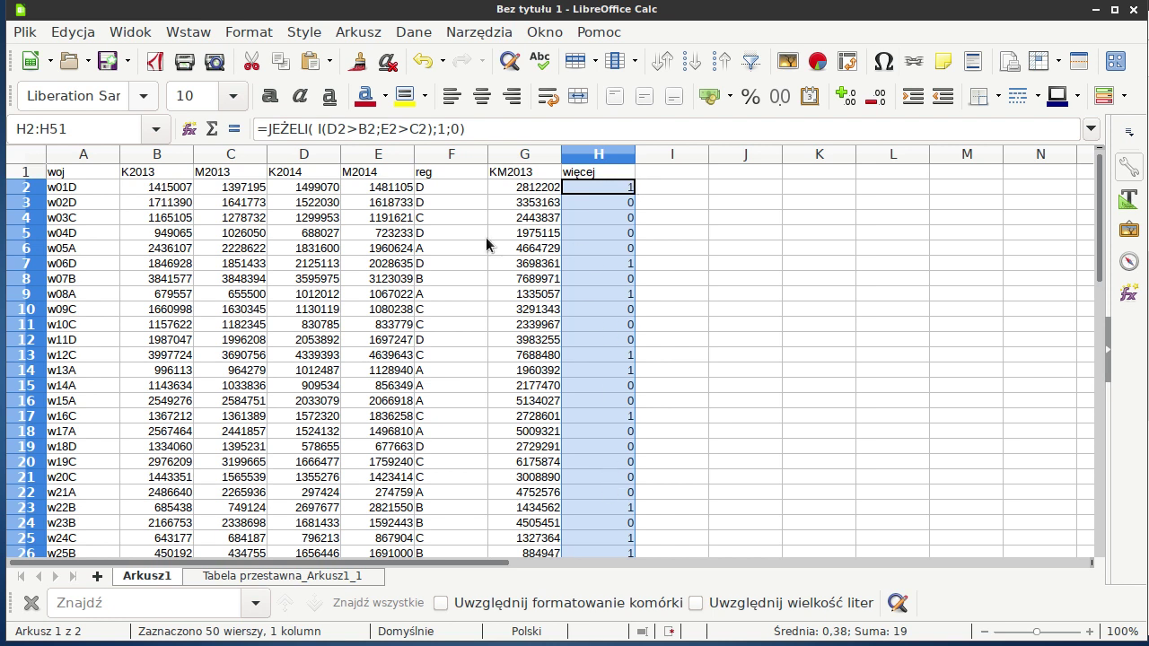
pyautogui.click(458, 415)
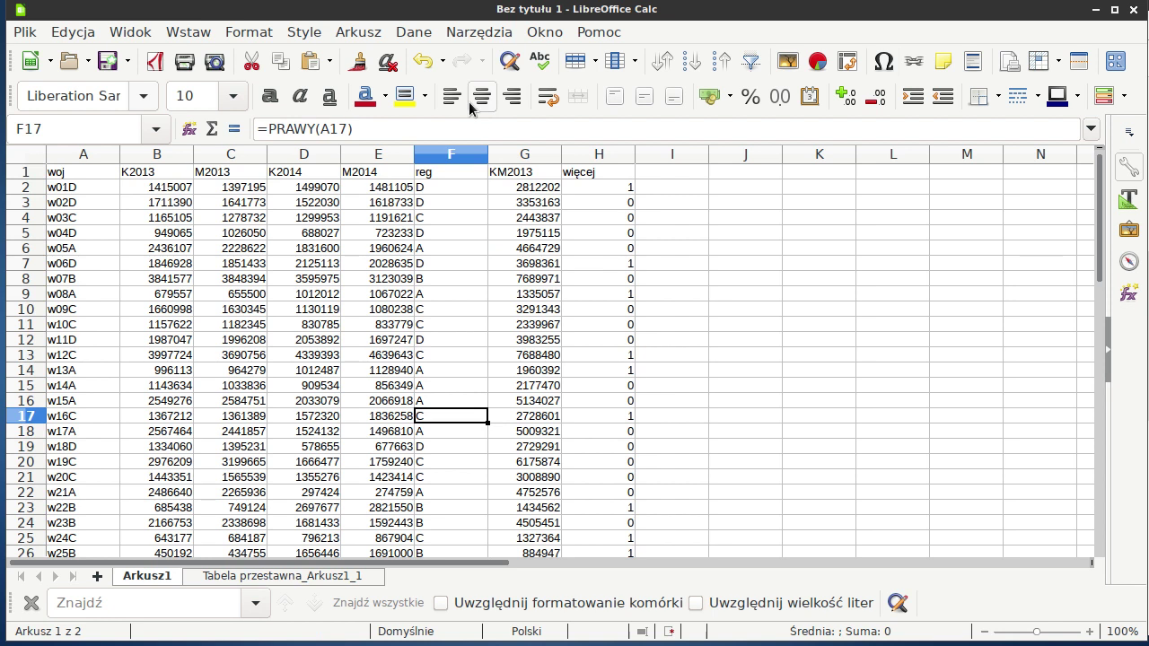
# Create a pivot table on a new sheet with reg as row field and sum of więcej as data
pyautogui.click(411, 32)
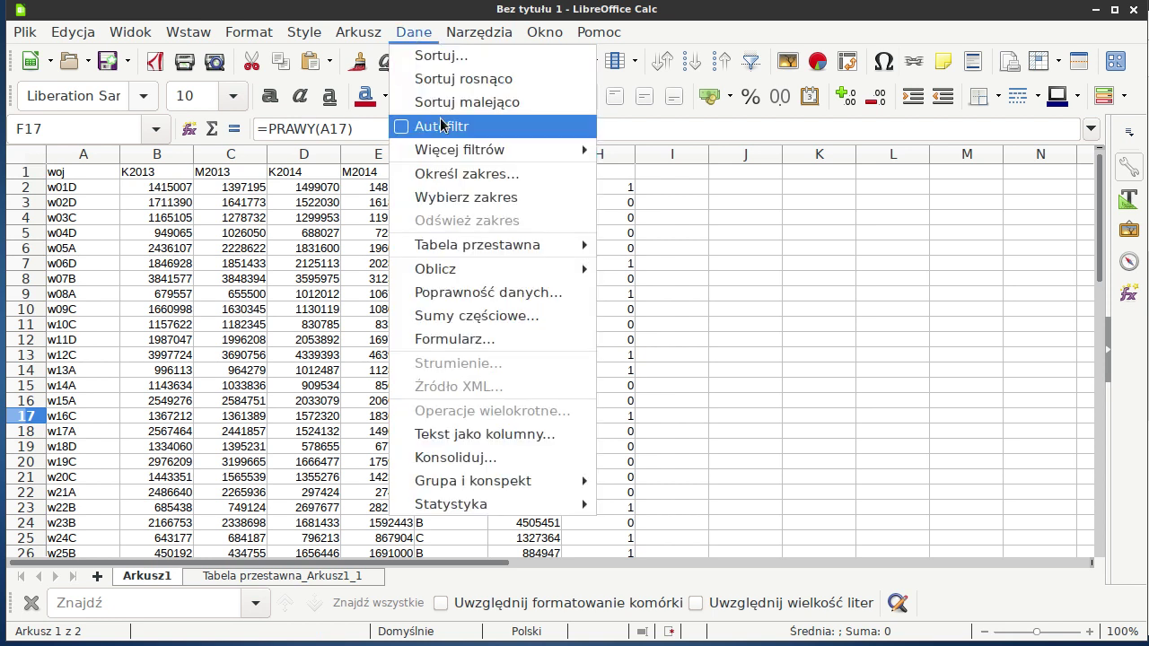
pyautogui.moveTo(466, 245)
pyautogui.click(628, 246)
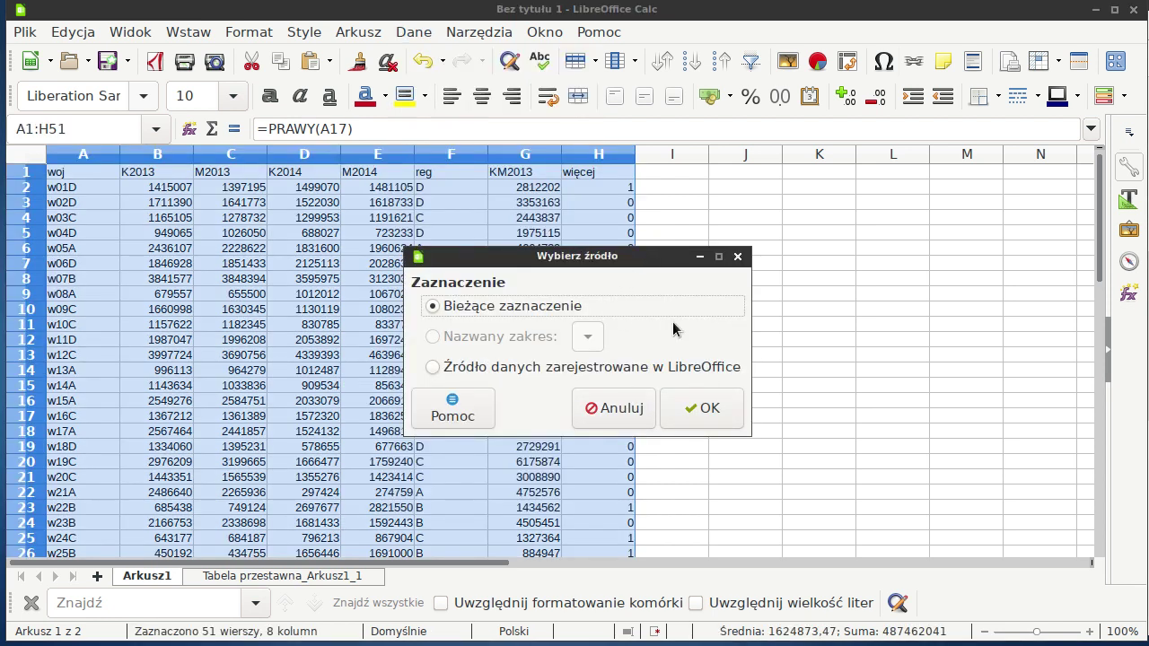
pyautogui.click(693, 410)
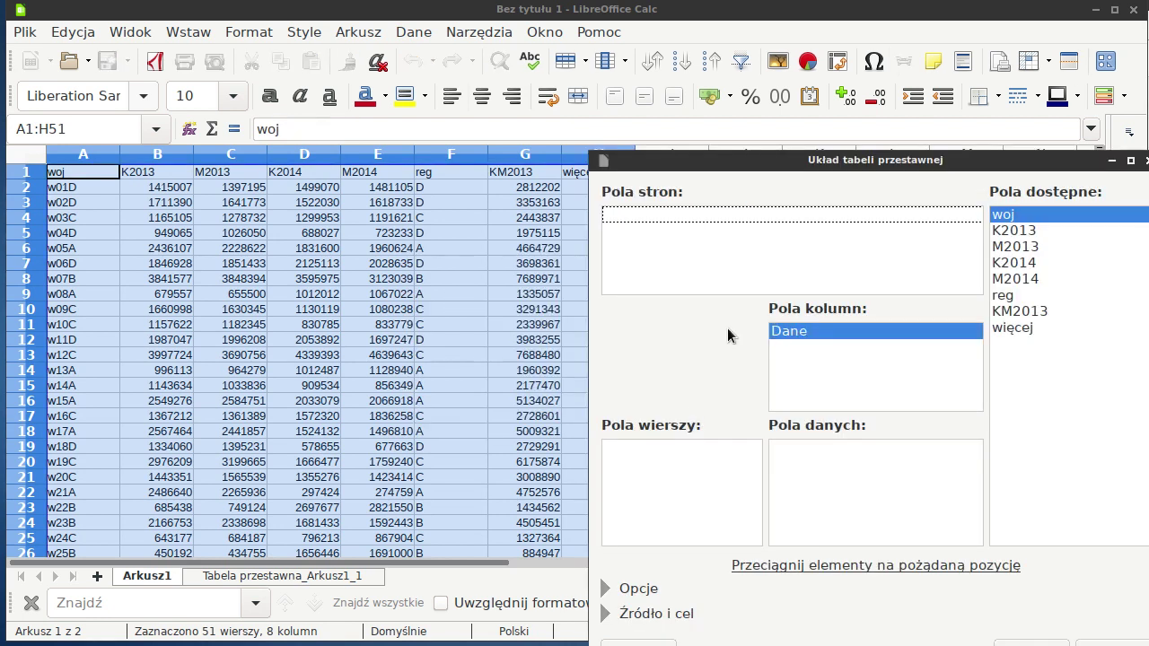
pyautogui.moveTo(1007, 299); pyautogui.dragTo(682, 456)
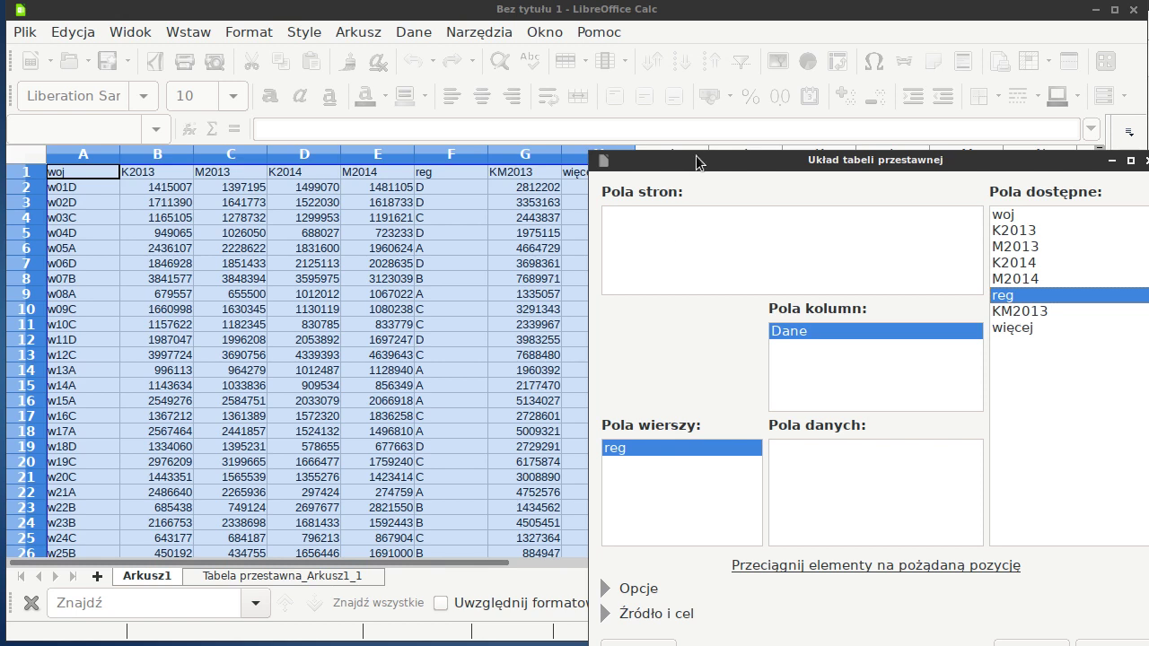
pyautogui.moveTo(706, 161); pyautogui.dragTo(762, 117)
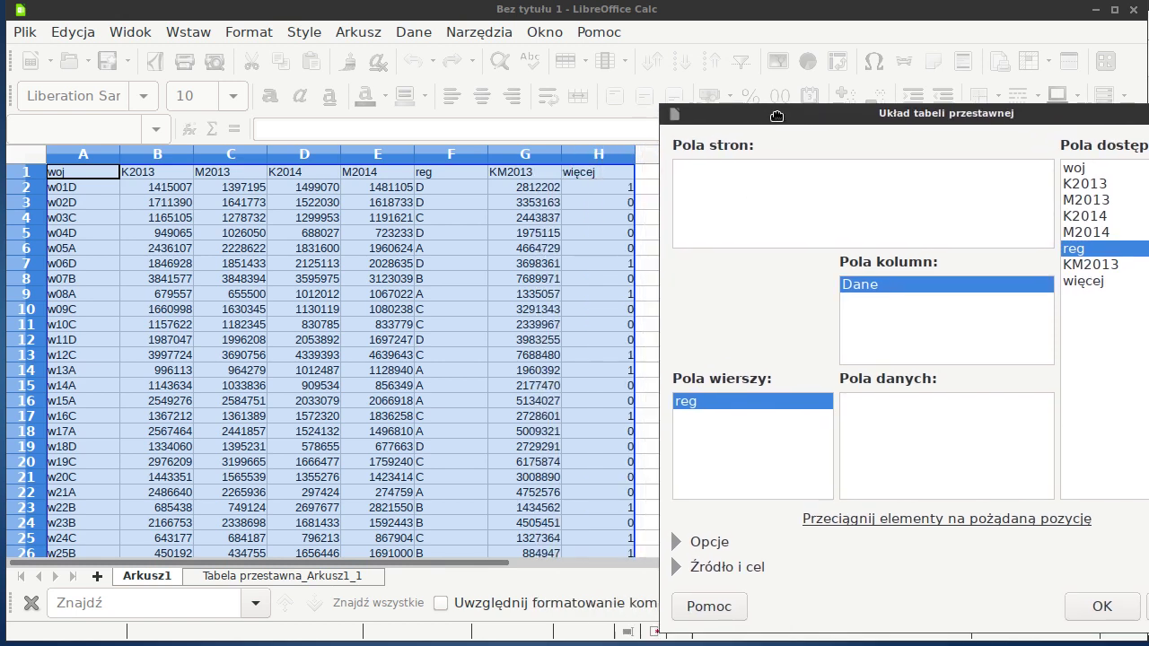
pyautogui.moveTo(1077, 278); pyautogui.dragTo(884, 422)
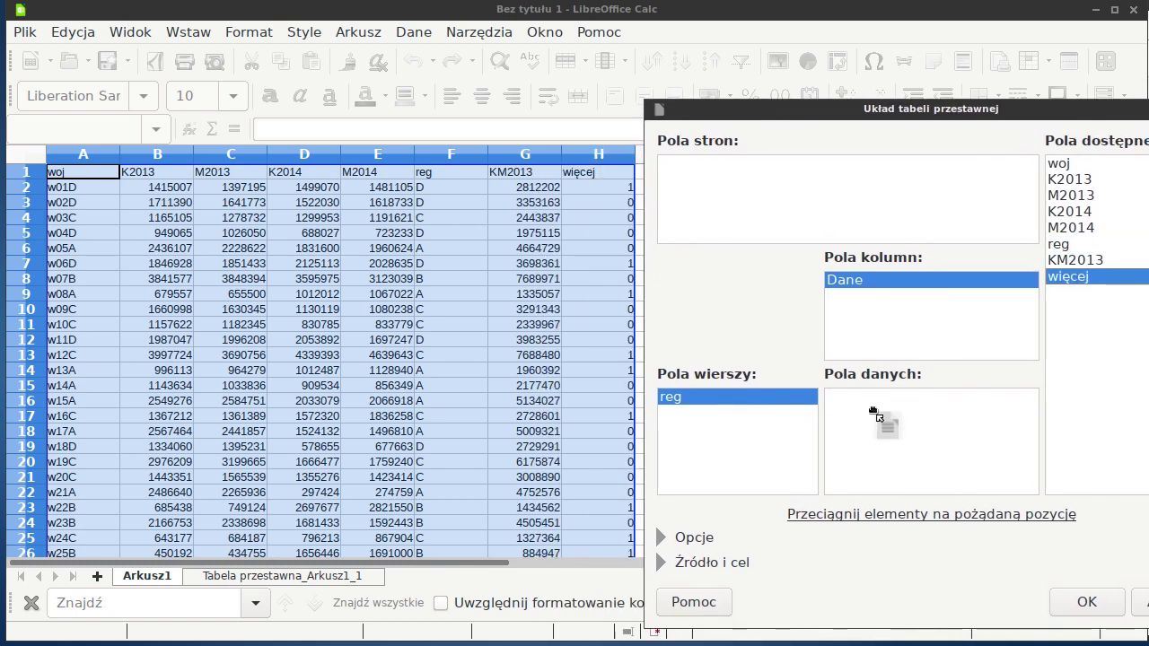
pyautogui.click(1087, 602)
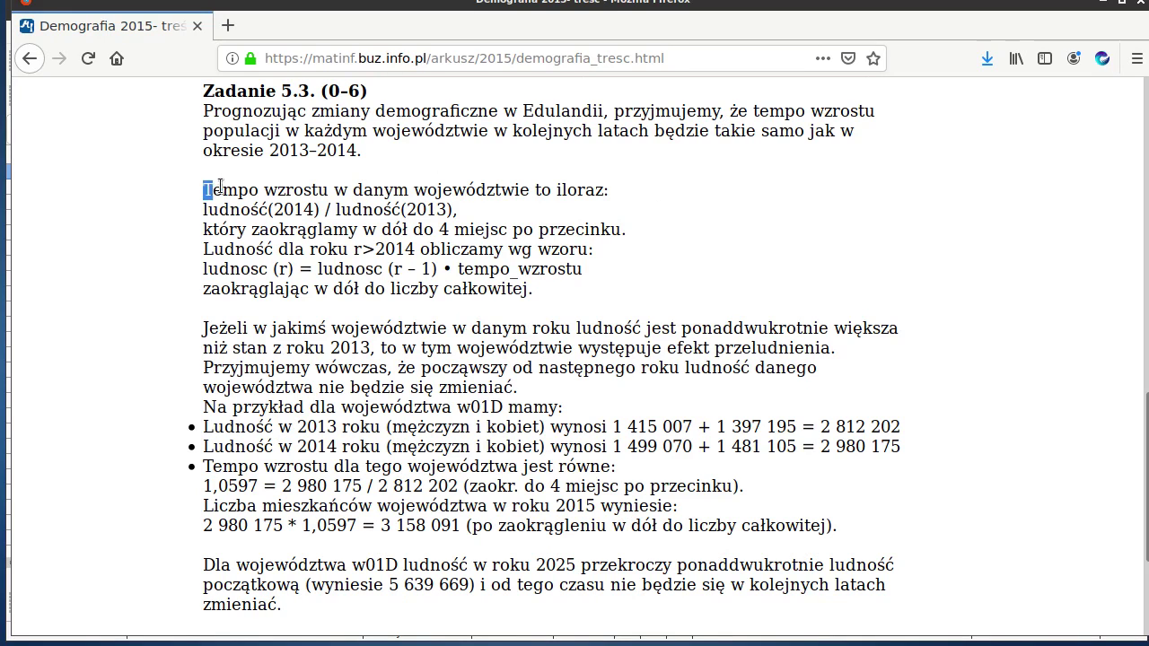
# Read the Zadanie 5.3 growth-rate definition, 4-place rounding-down rule and w01D 1,0597 example, then return to Calc
pyautogui.moveTo(206, 186); pyautogui.dragTo(623, 233)
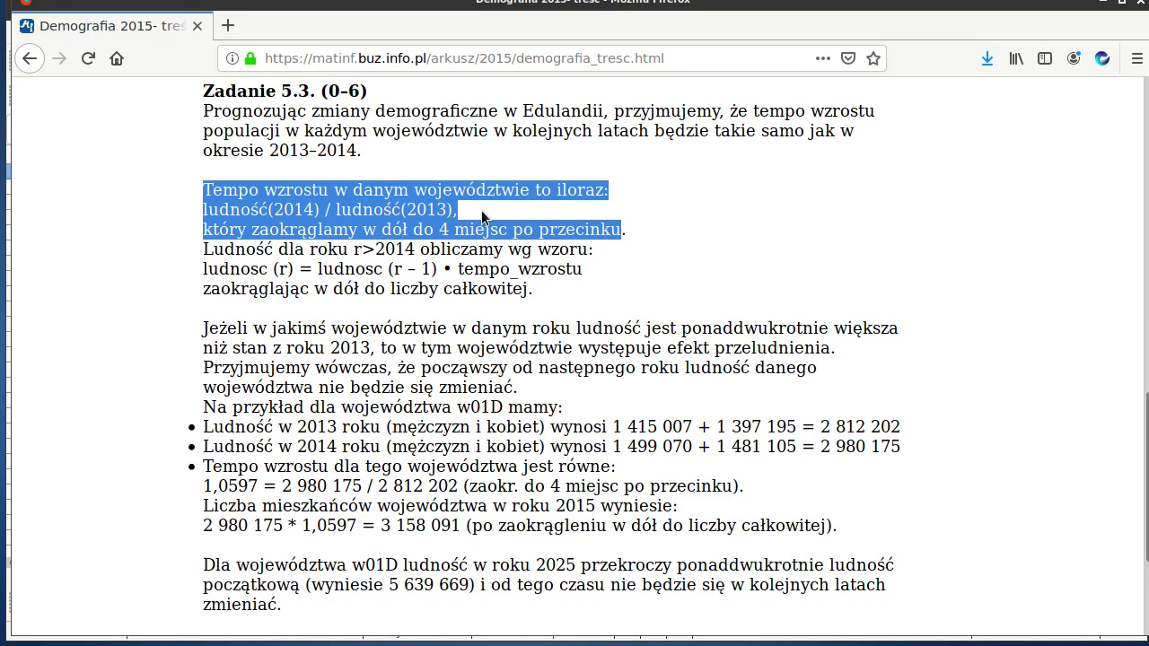
pyautogui.click(355, 231)
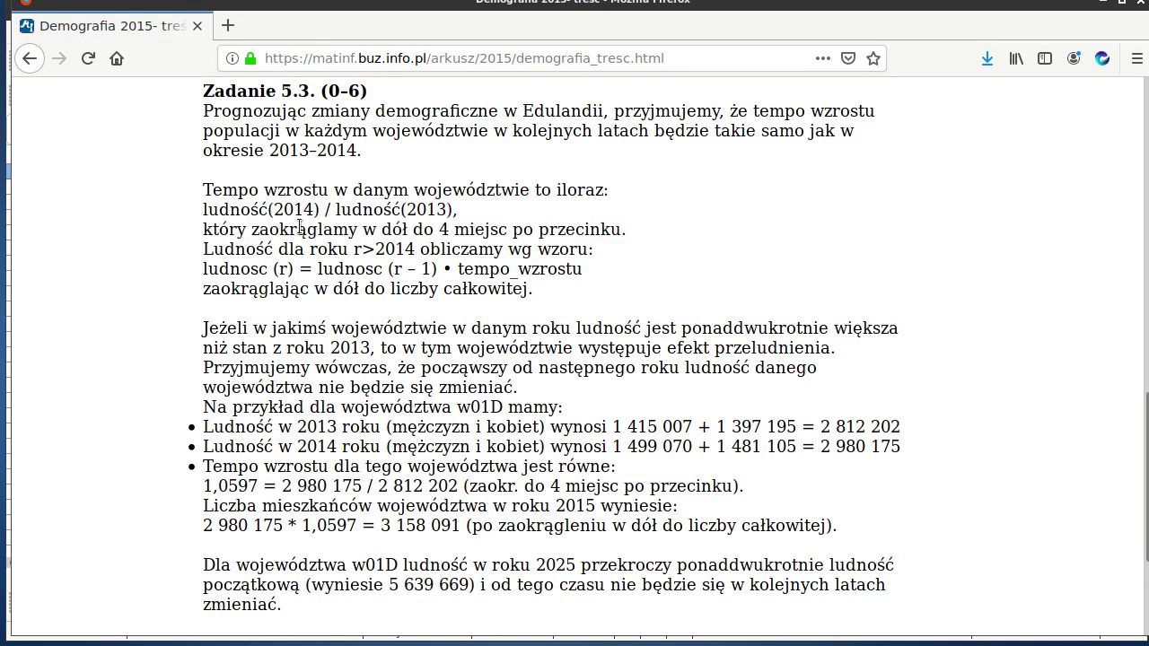
pyautogui.moveTo(289, 230); pyautogui.dragTo(510, 229)
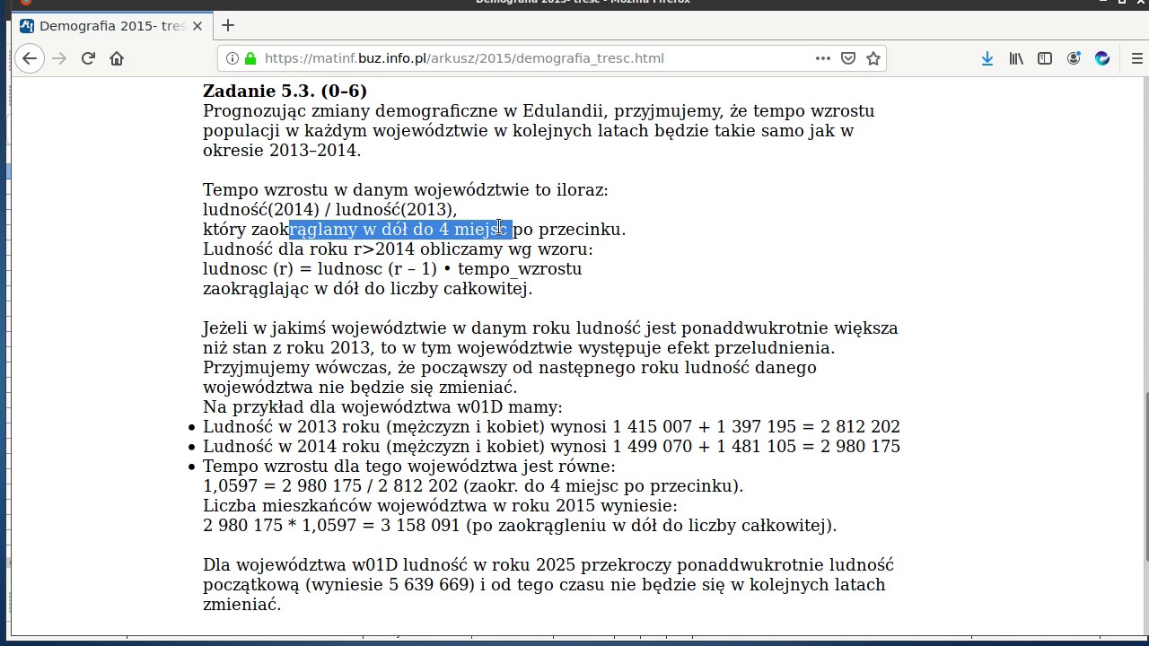
pyautogui.moveTo(204, 486); pyautogui.dragTo(460, 490)
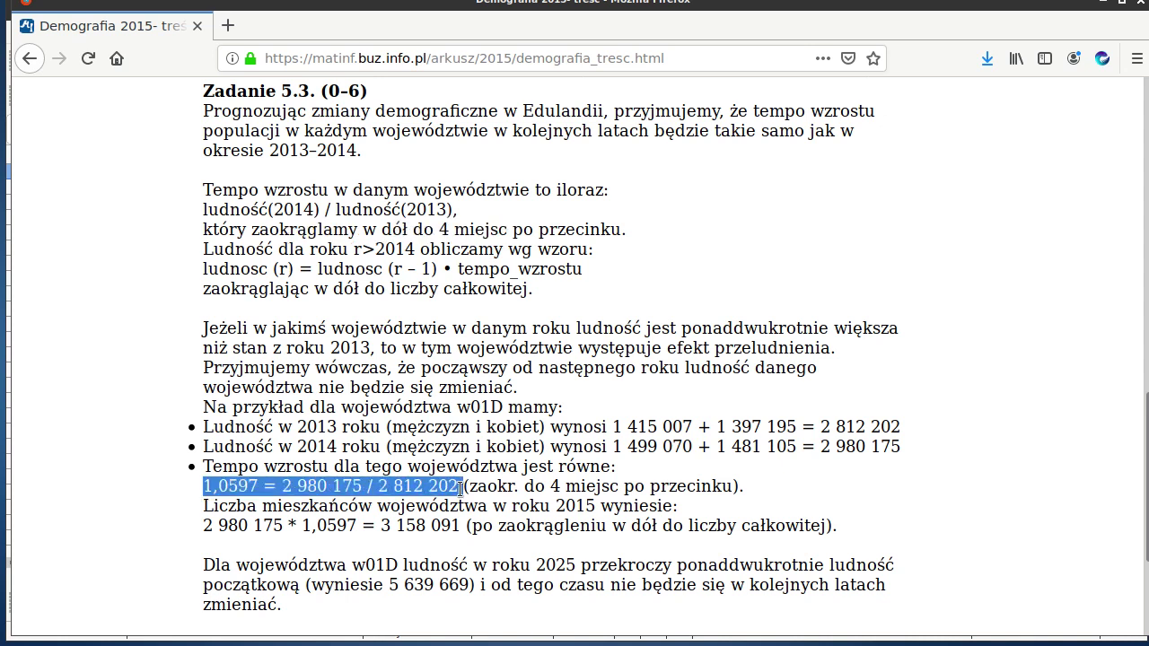
pyautogui.hotkey('alt', 'Tab')
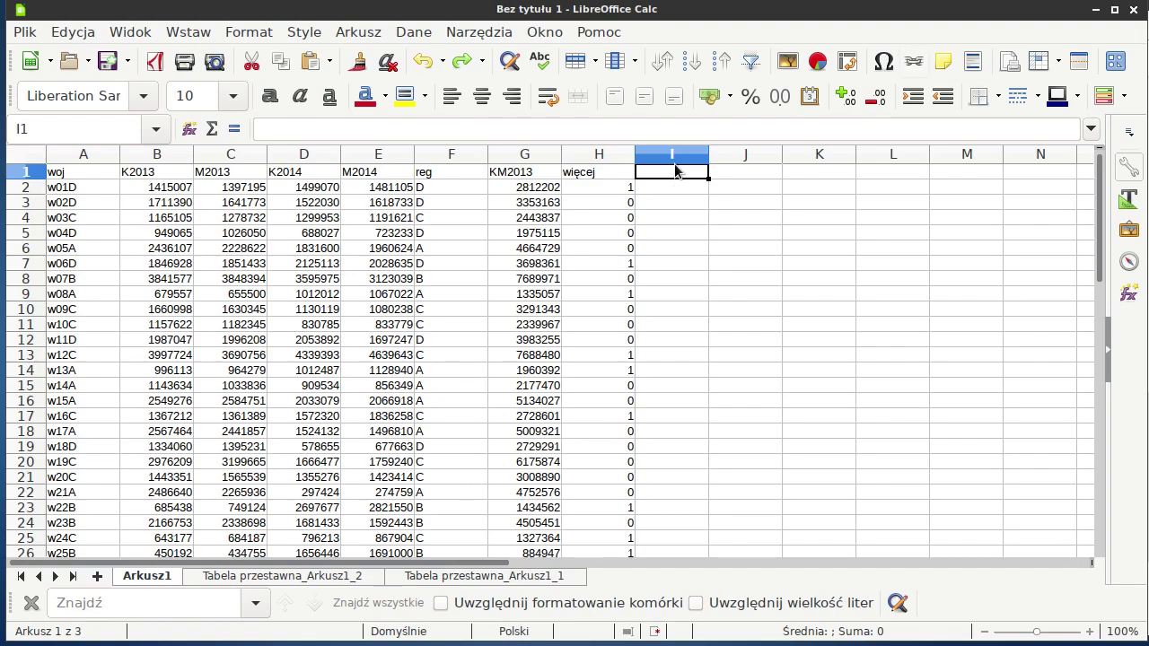
# Head column I 'blad' and fill I2:I51 with =ZAOKR((E2+D2)/G2;4), giving 1,0597 in I2
pyautogui.write('blad')
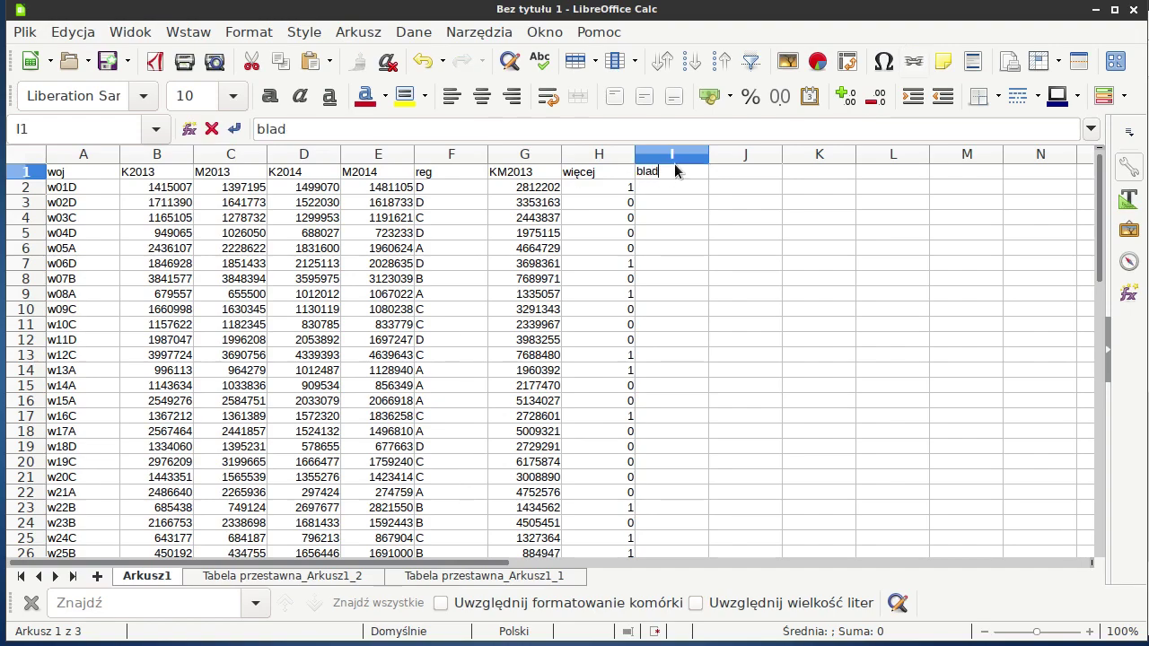
pyautogui.press('Return')
pyautogui.write('=')
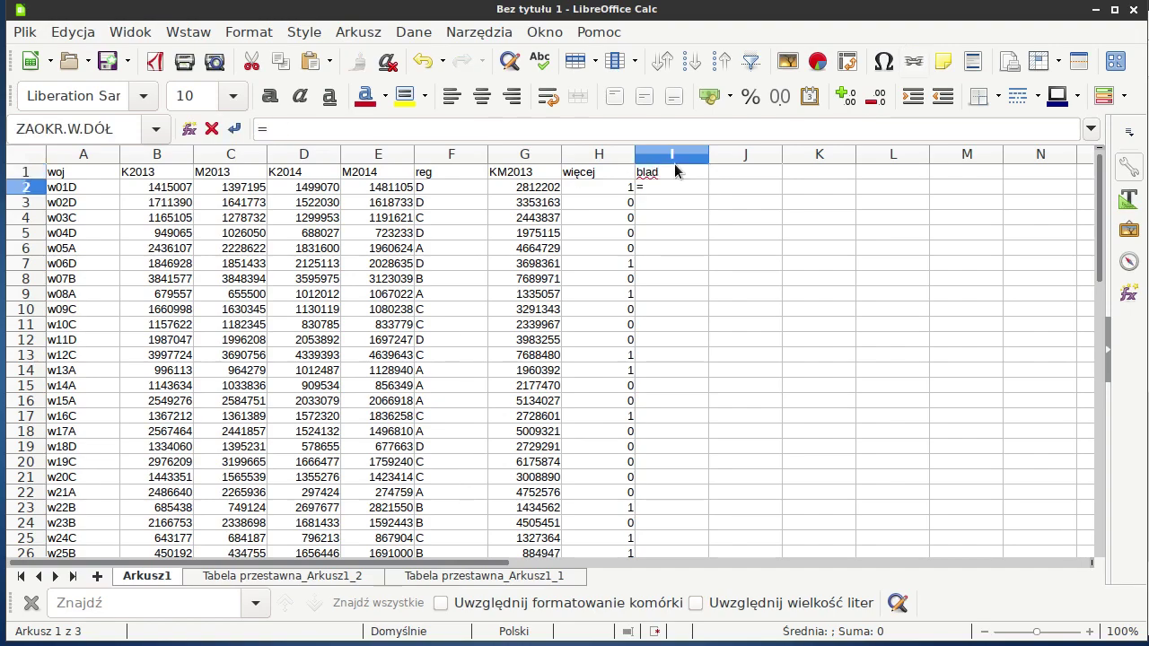
pyautogui.write('za')
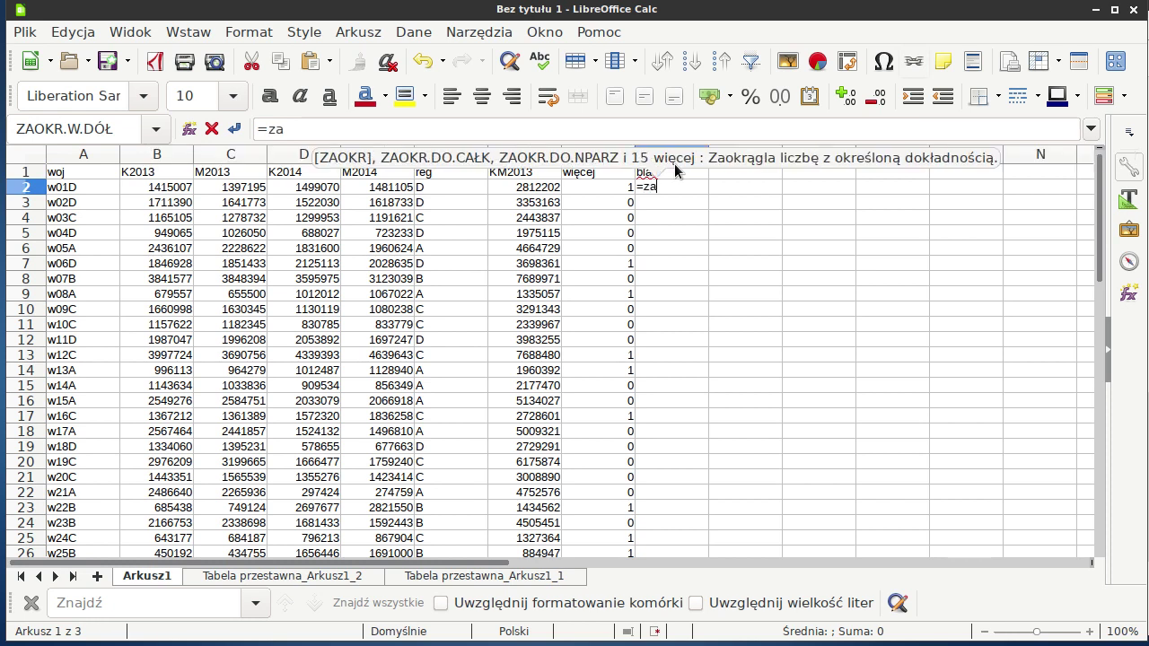
pyautogui.write('okr(')
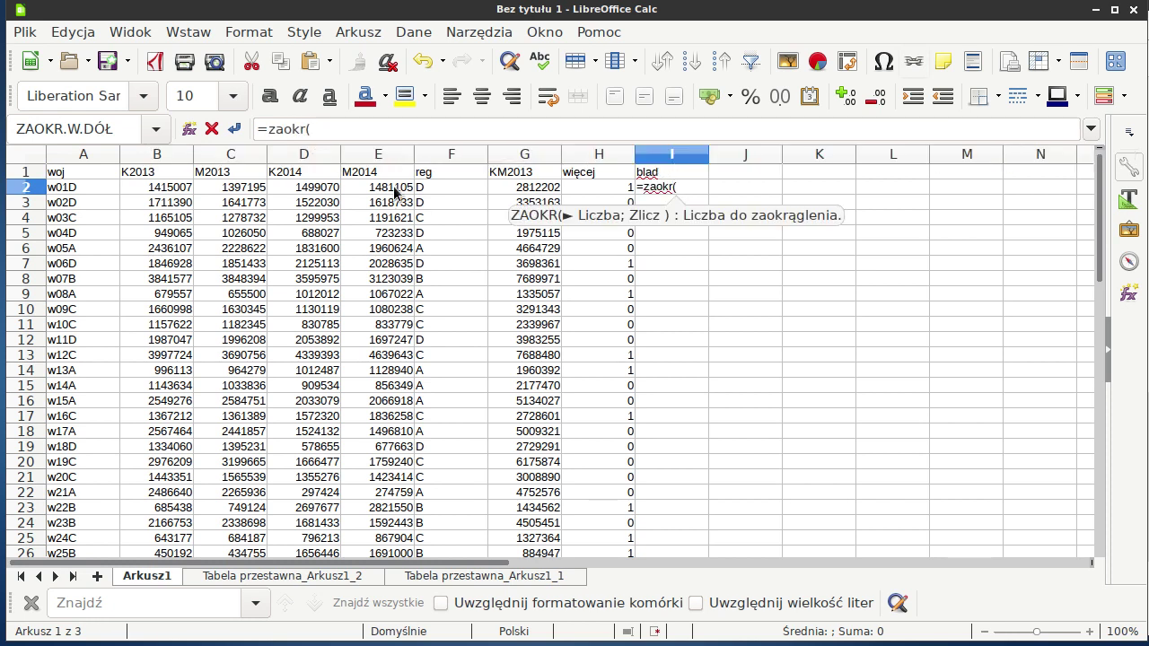
pyautogui.write('(')
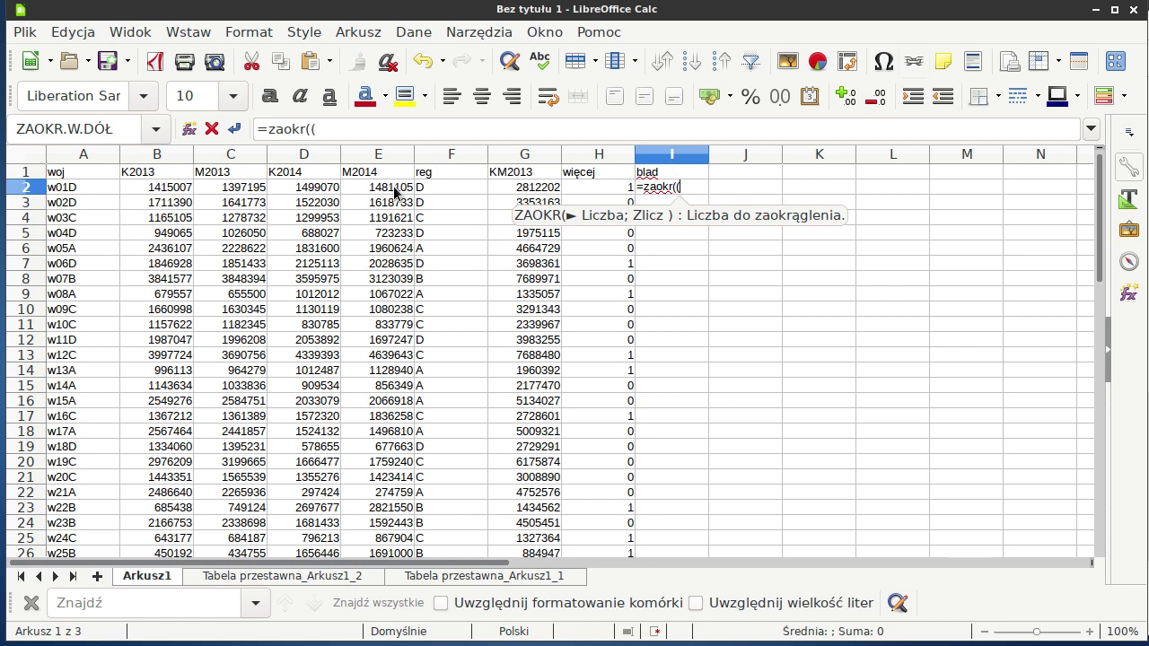
pyautogui.click(396, 192)
pyautogui.write('+')
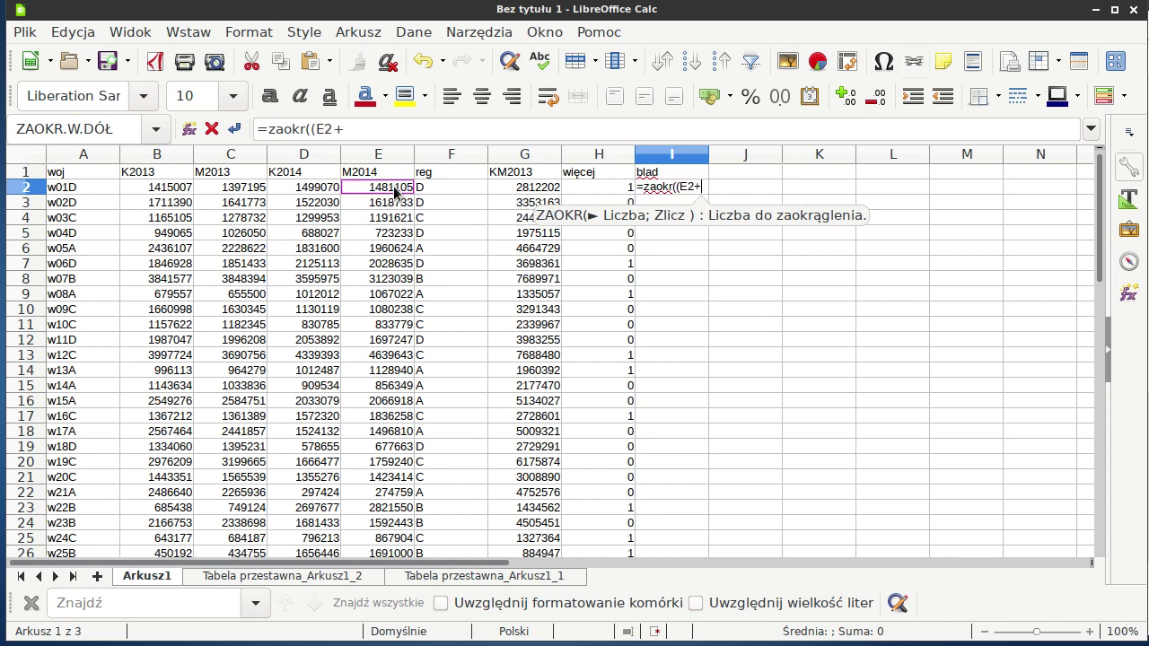
pyautogui.click(309, 197)
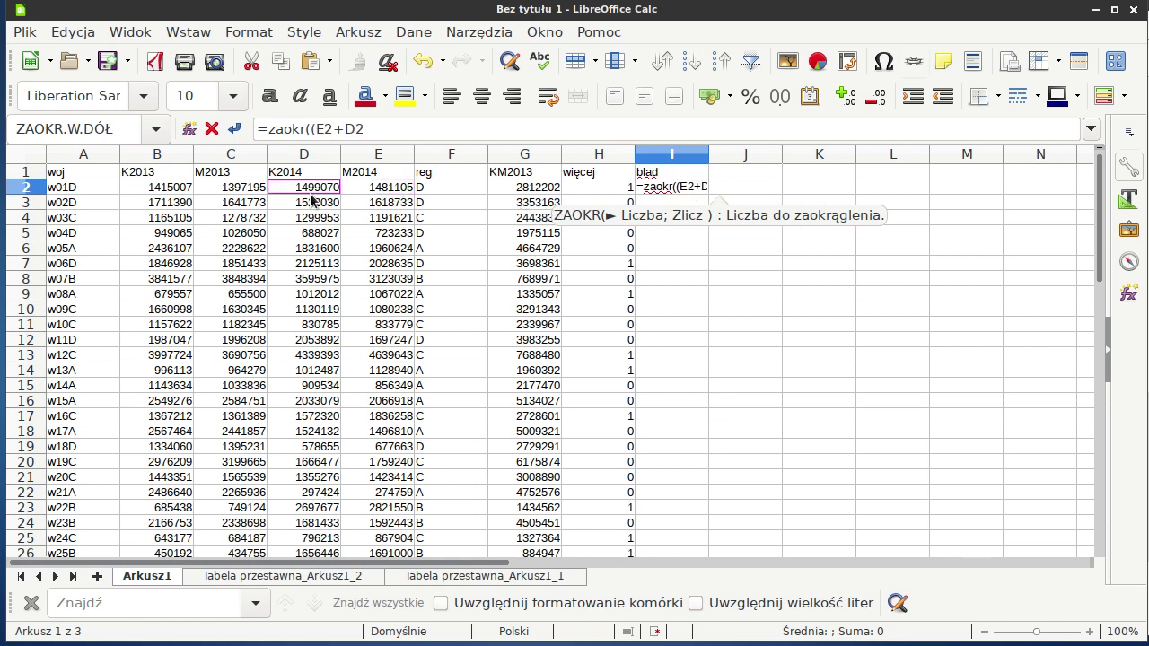
pyautogui.write(')/')
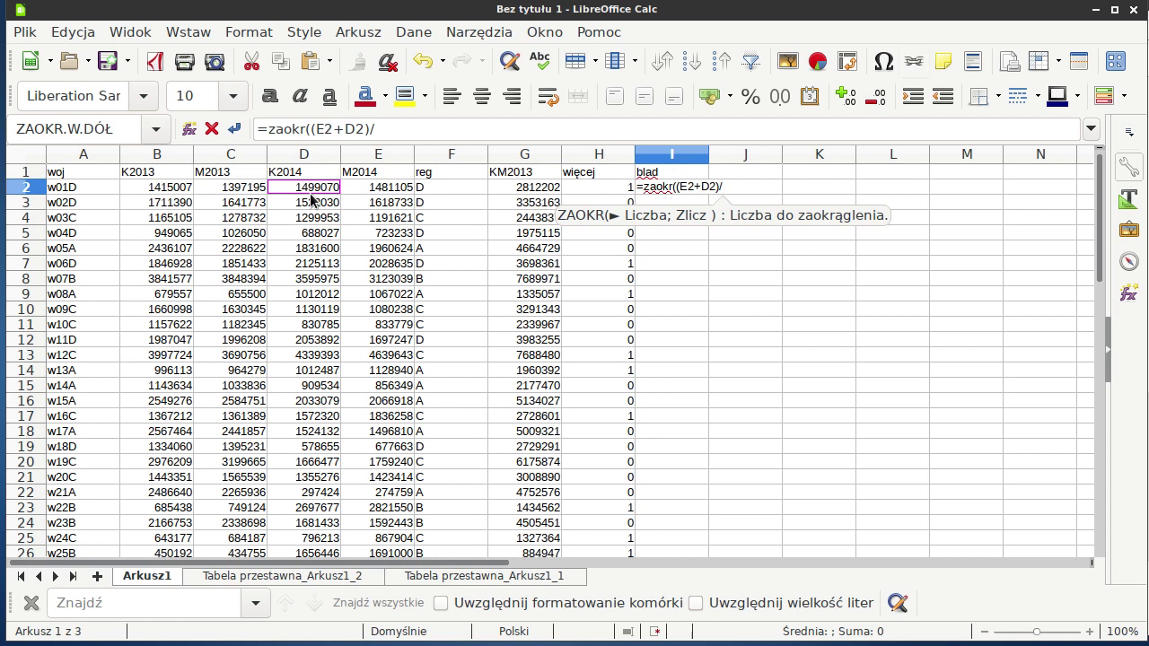
pyautogui.click(516, 189)
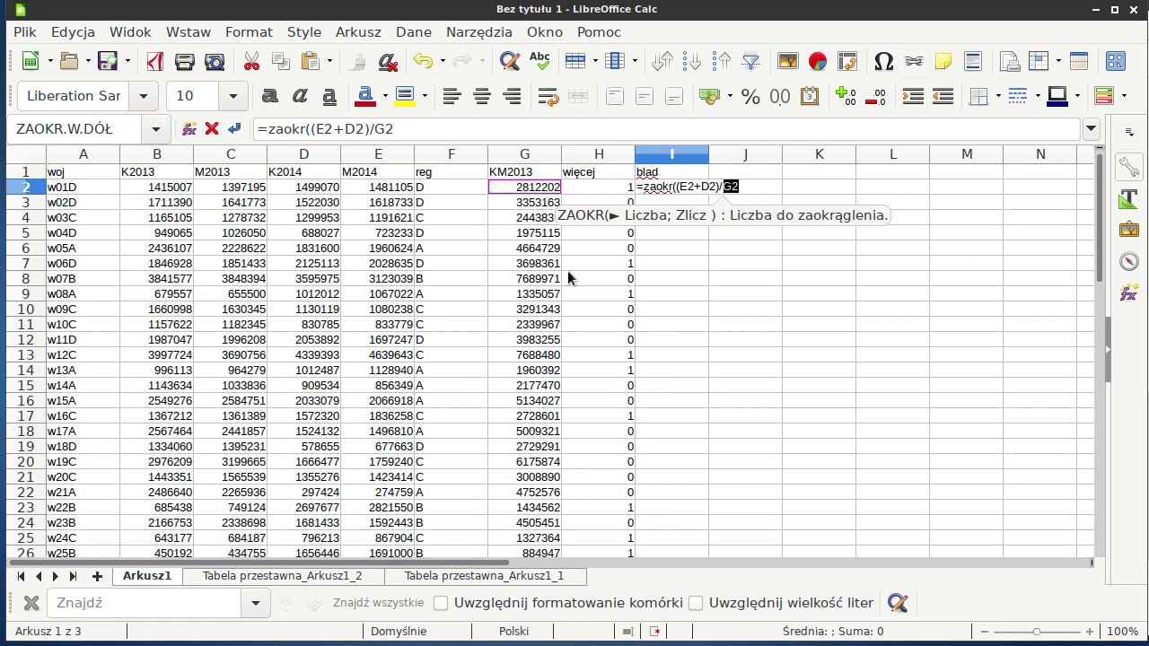
pyautogui.write(';')
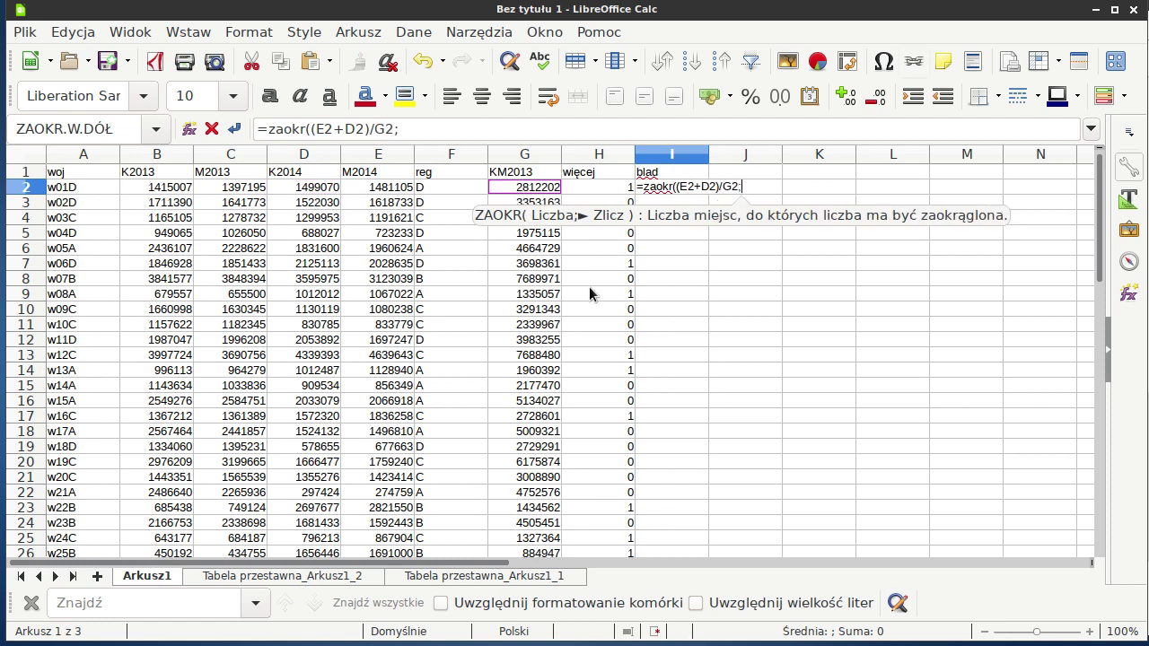
pyautogui.write('4')
pyautogui.press('Return')
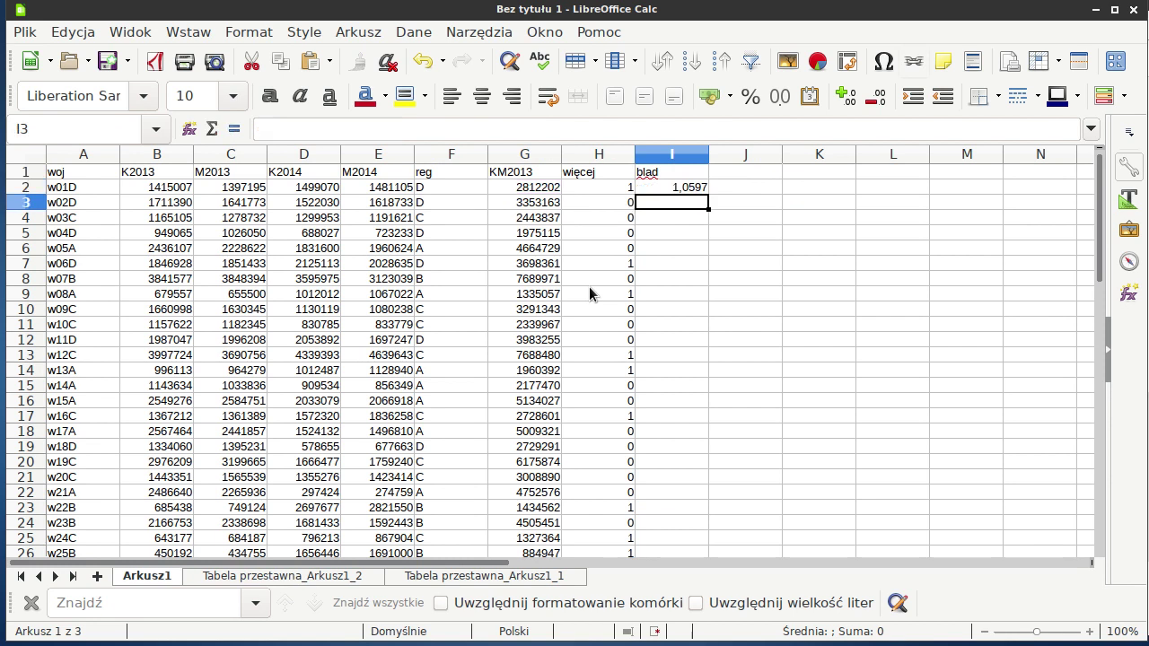
pyautogui.click(673, 189)
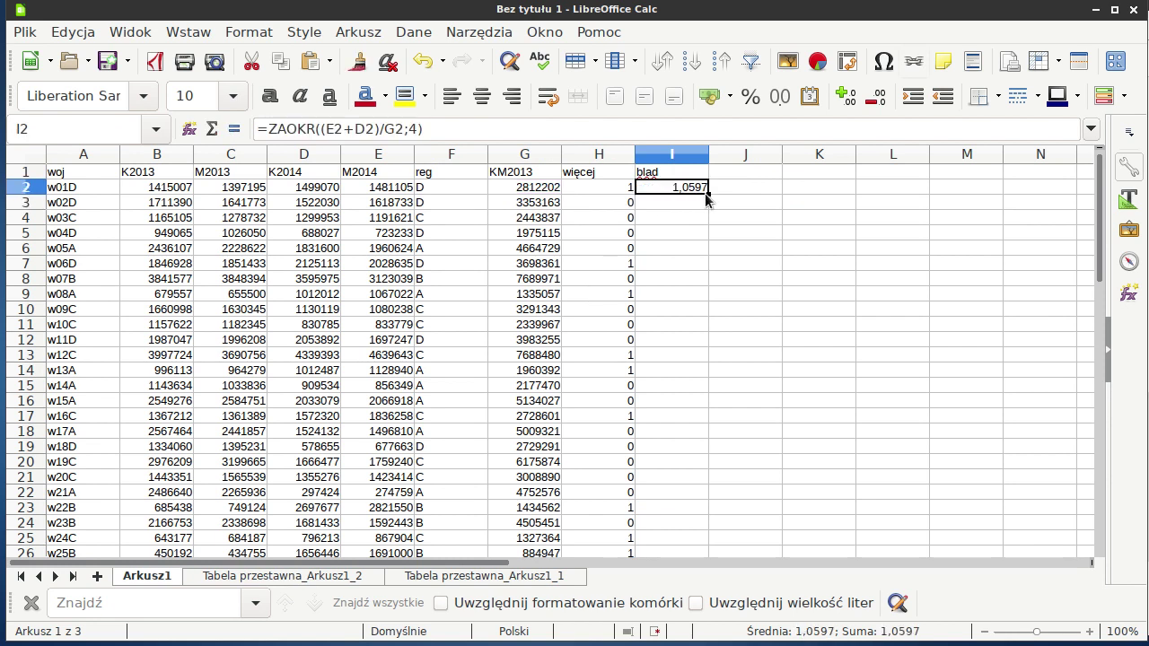
pyautogui.doubleClick(707, 194)
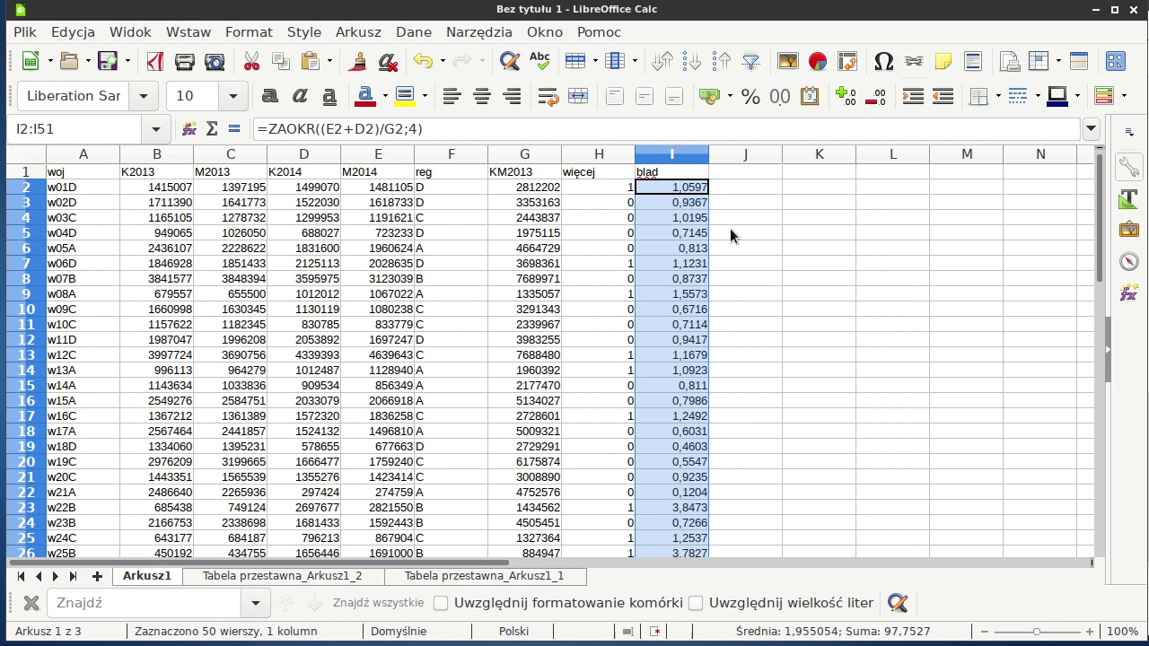
# Head column J 'przyrost' and enter a rounded-down (E2+D2)/G2 formula in J2
pyautogui.click(736, 171)
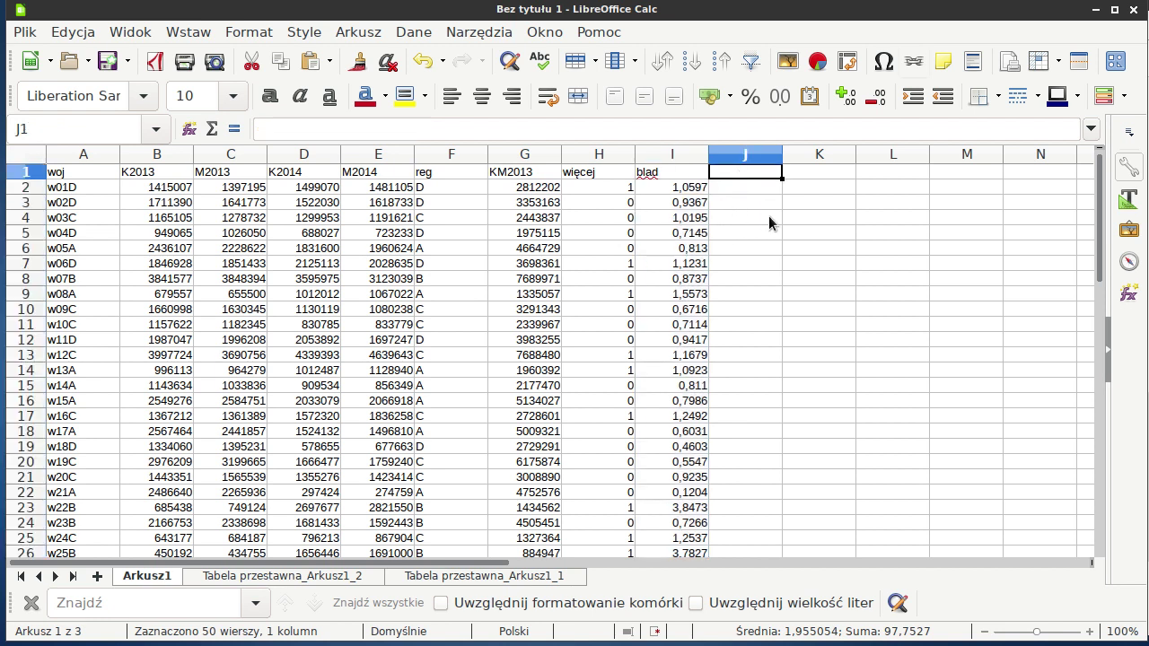
pyautogui.write('prz')
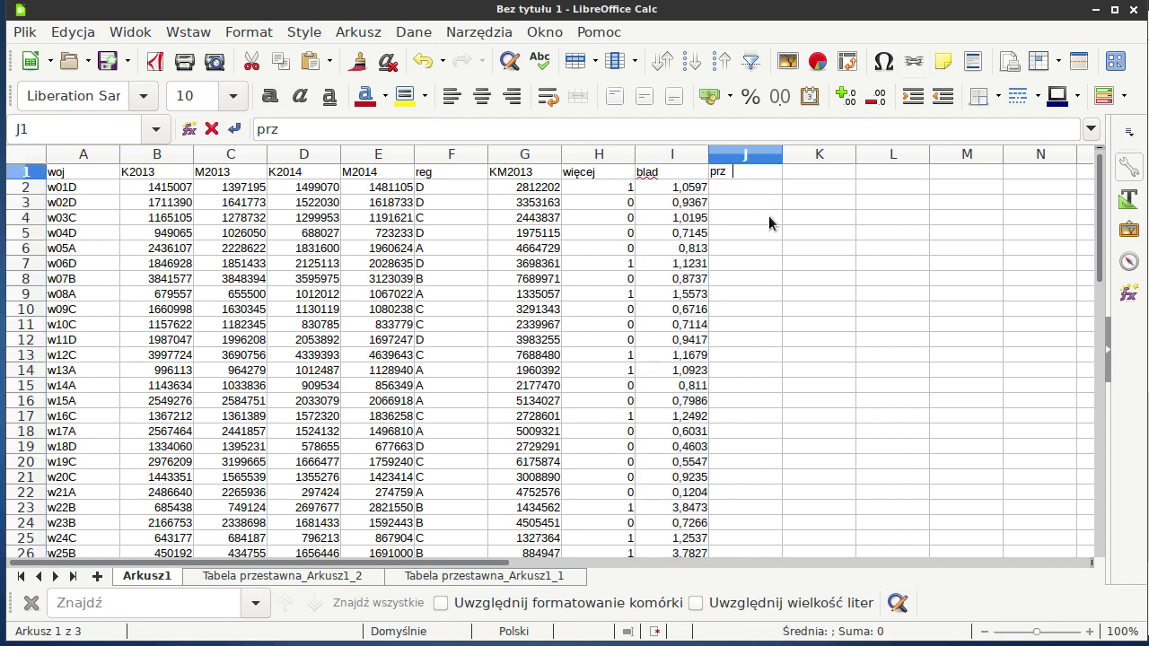
pyautogui.write('yrost')
pyautogui.press('Return')
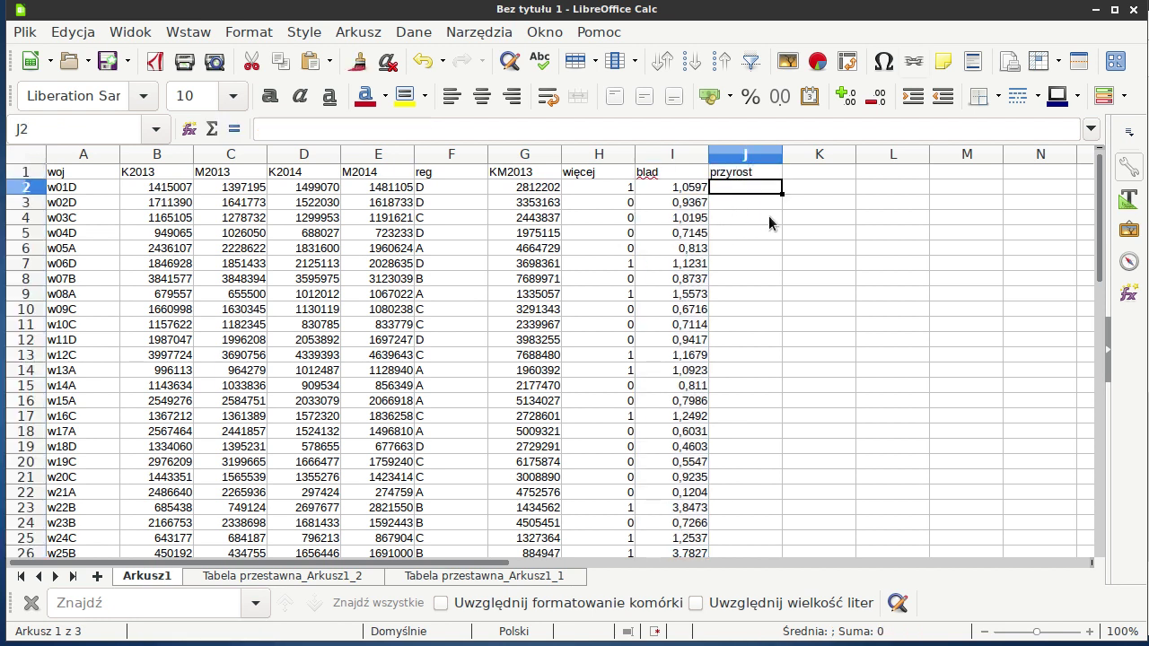
pyautogui.write('=zao')
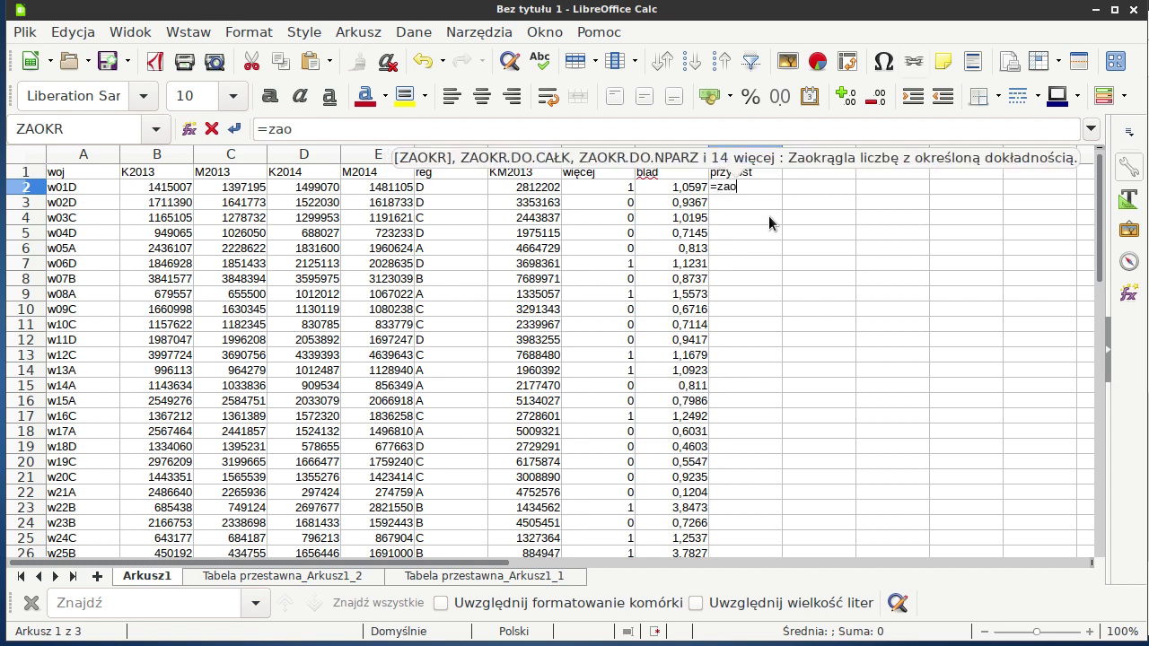
pyautogui.write('kr.w')
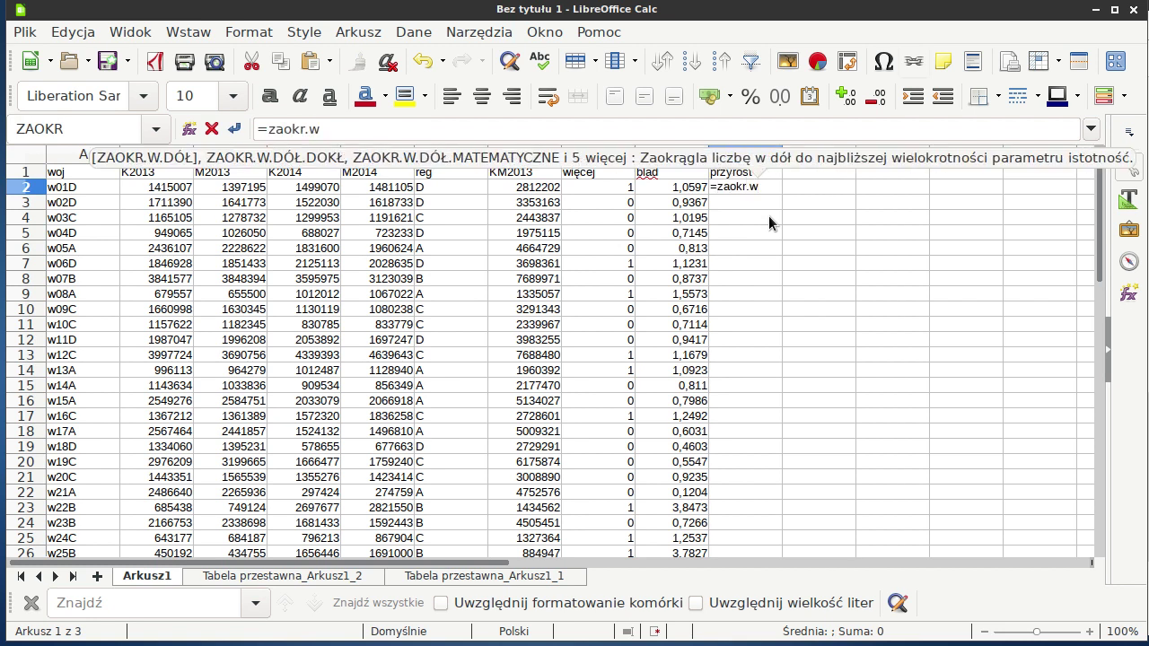
pyautogui.write('.dół')
pyautogui.write('(')
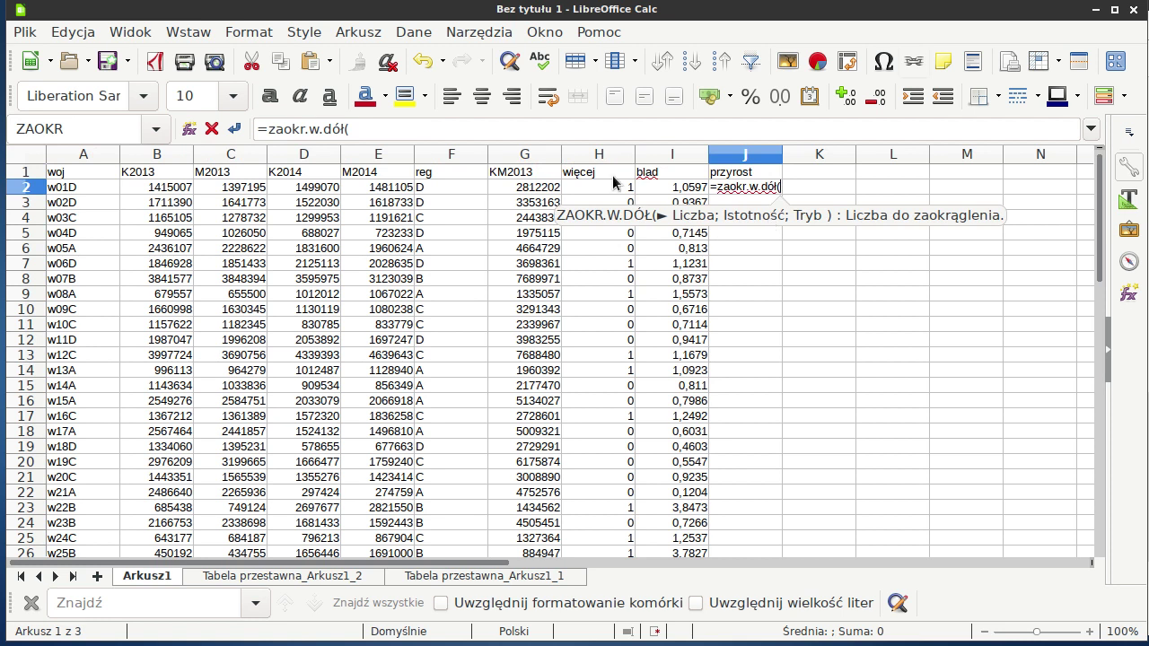
pyautogui.write('(')
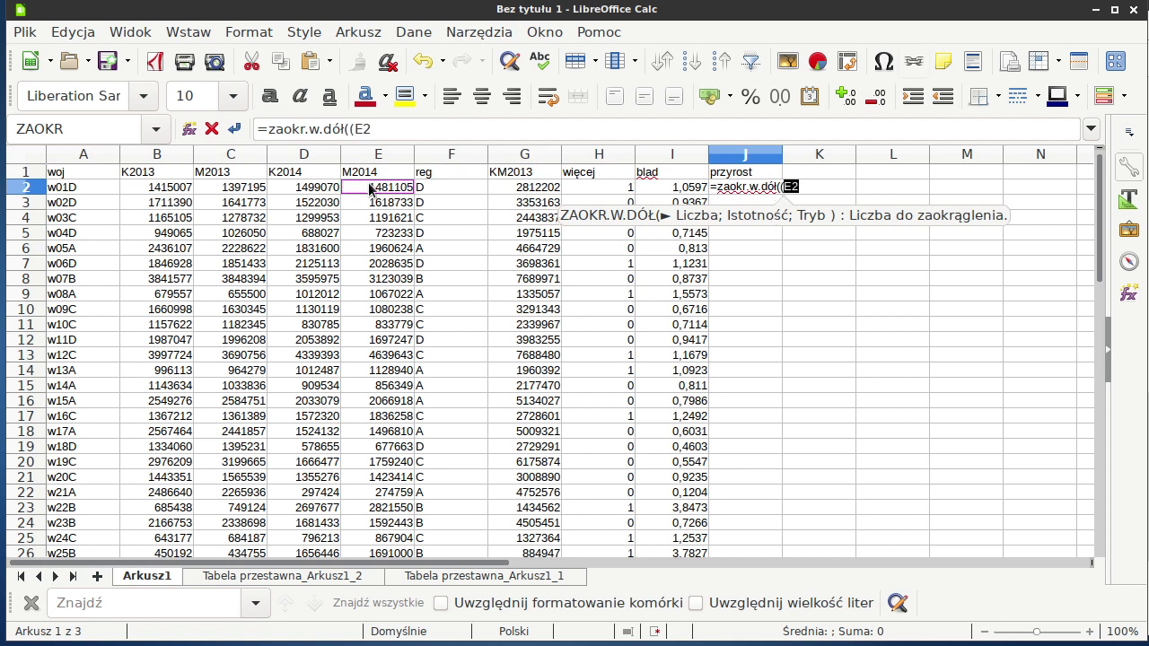
pyautogui.write('+')
pyautogui.click(300, 188)
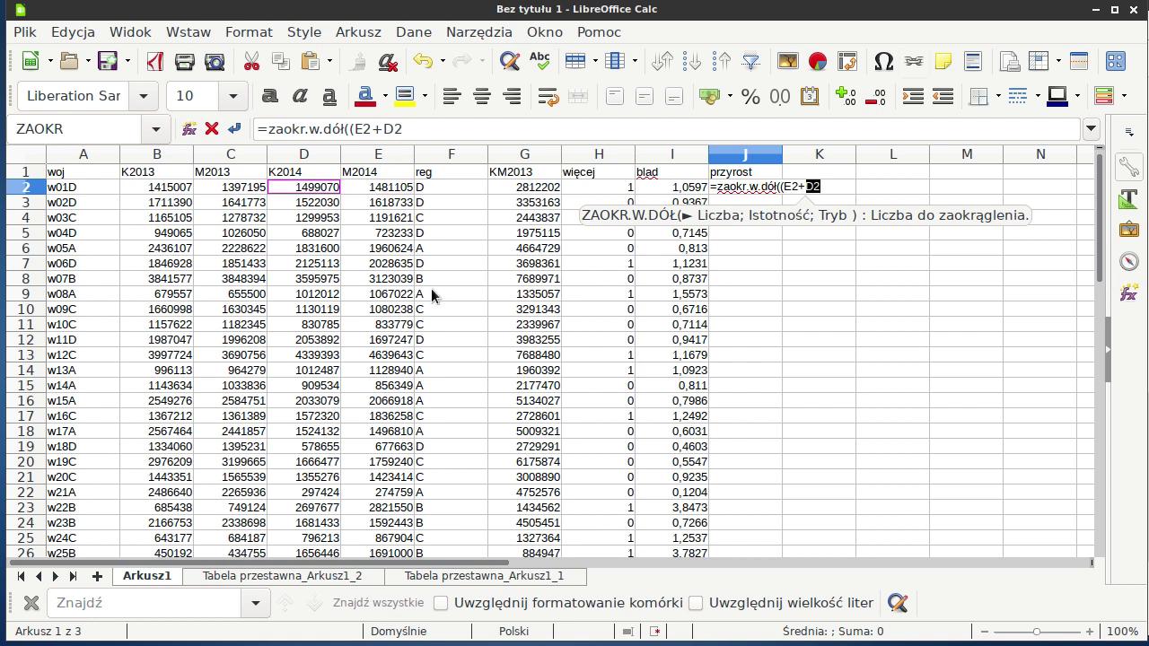
pyautogui.write(')/')
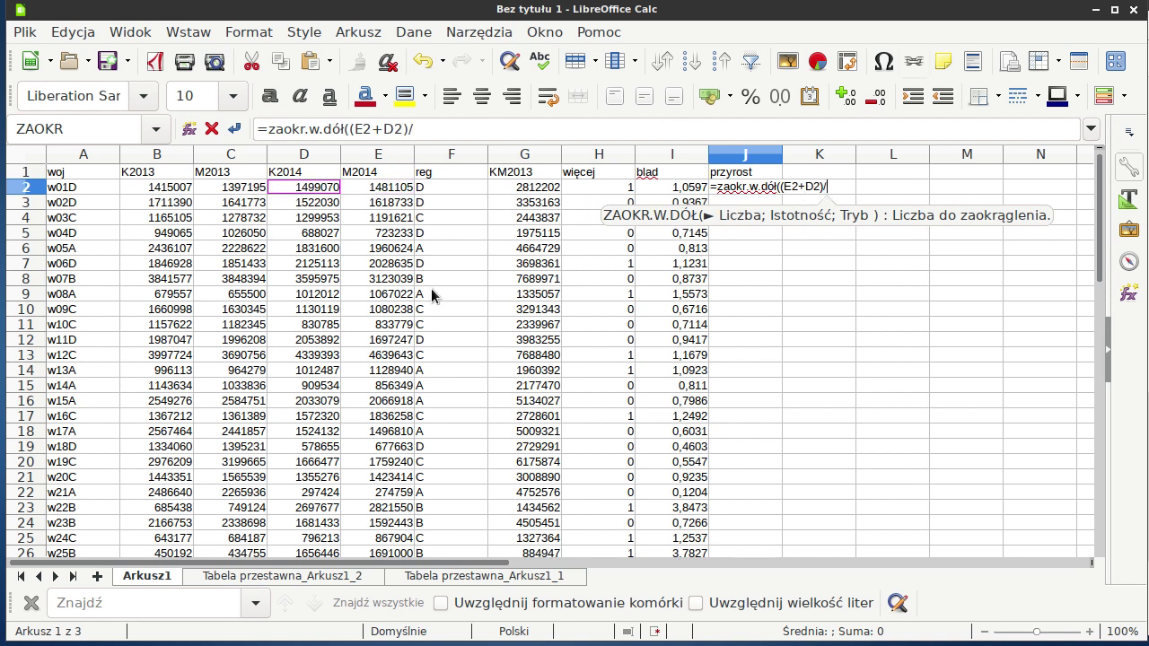
pyautogui.click(539, 189)
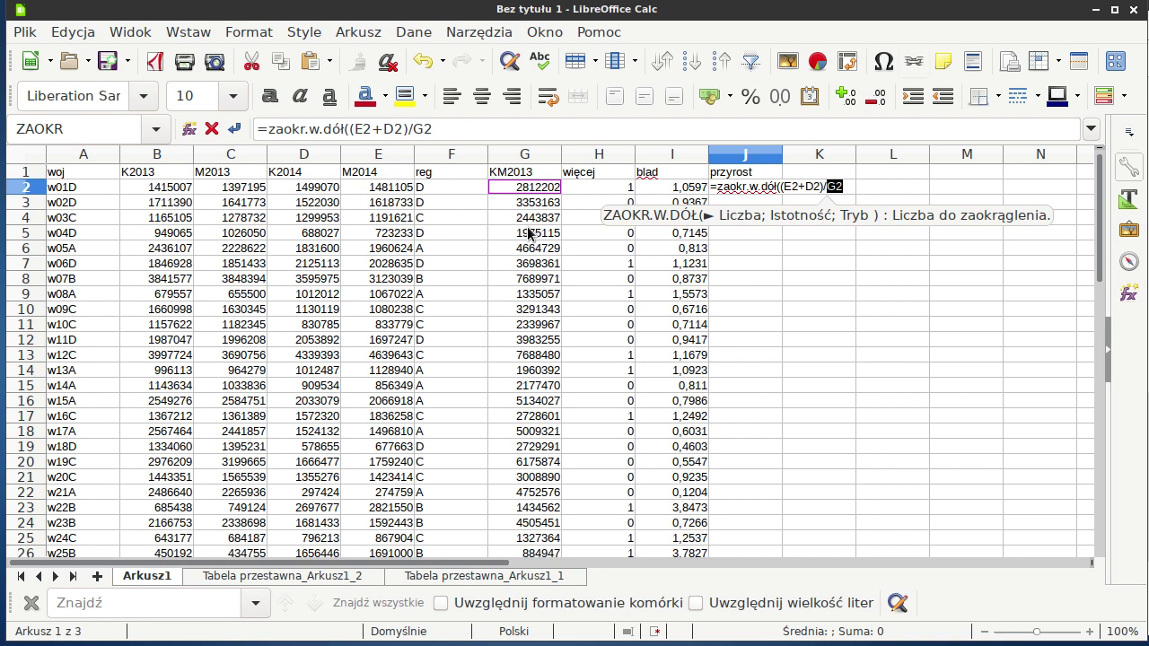
pyautogui.write(';')
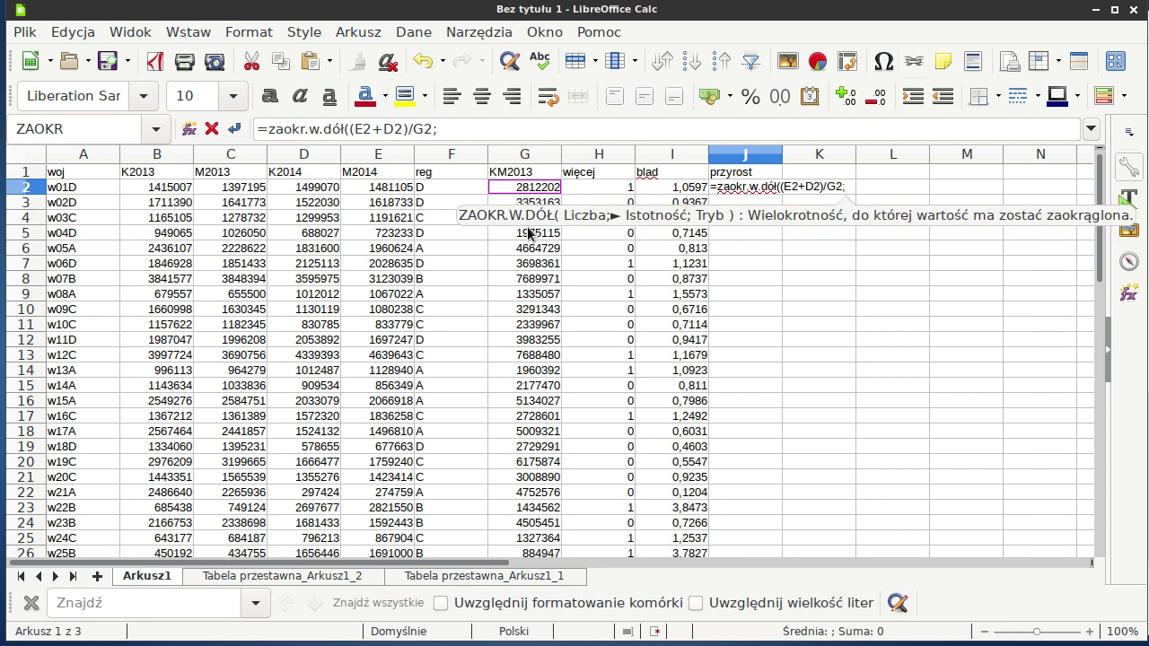
pyautogui.press('BackSpace')
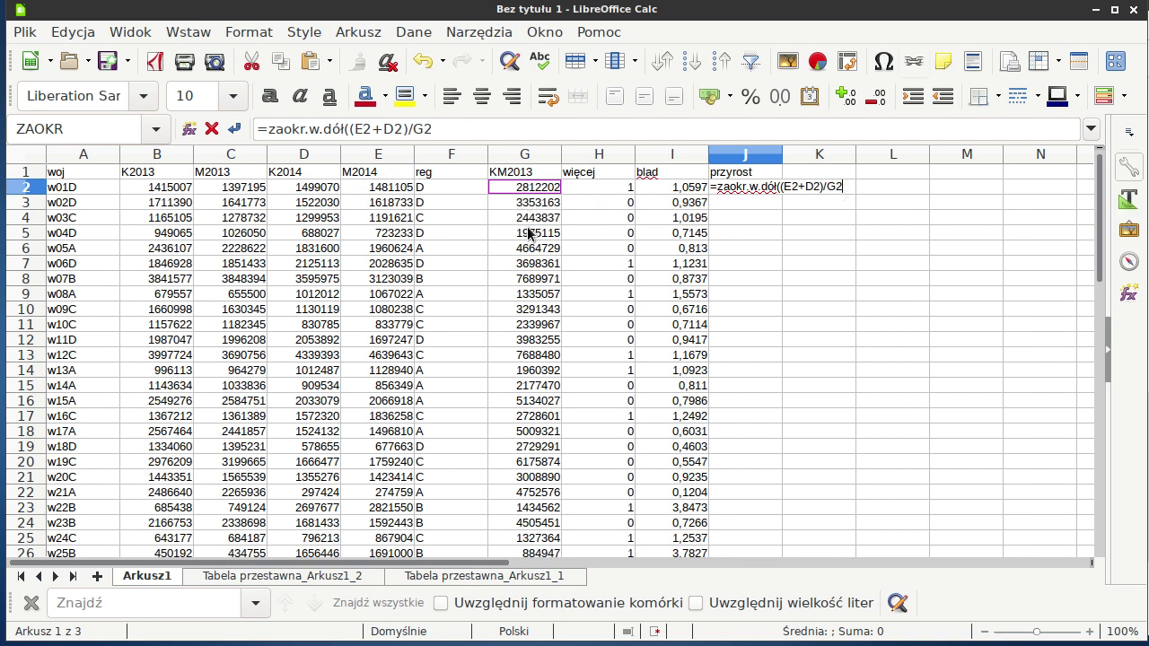
pyautogui.write(')')
pyautogui.press('Return')
# Change J2 to =ZAOKR.W.DÓŁ((E2+D2)/G2*10000)/10000 to truncate to four decimals
pyautogui.press('Up')
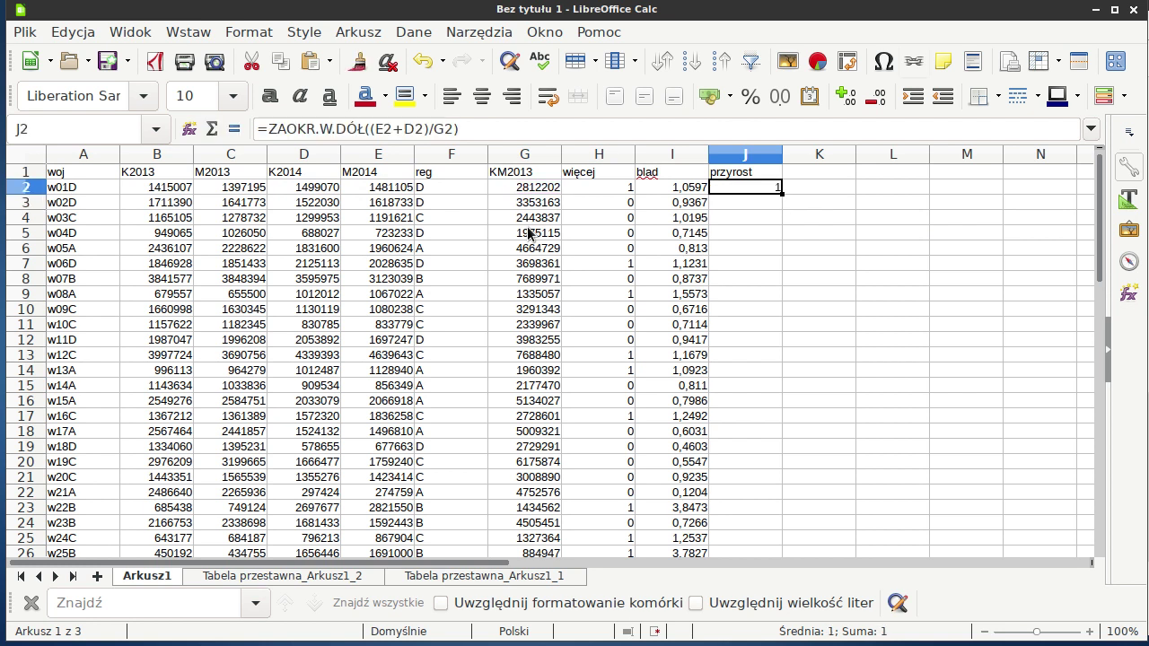
pyautogui.press('F2')
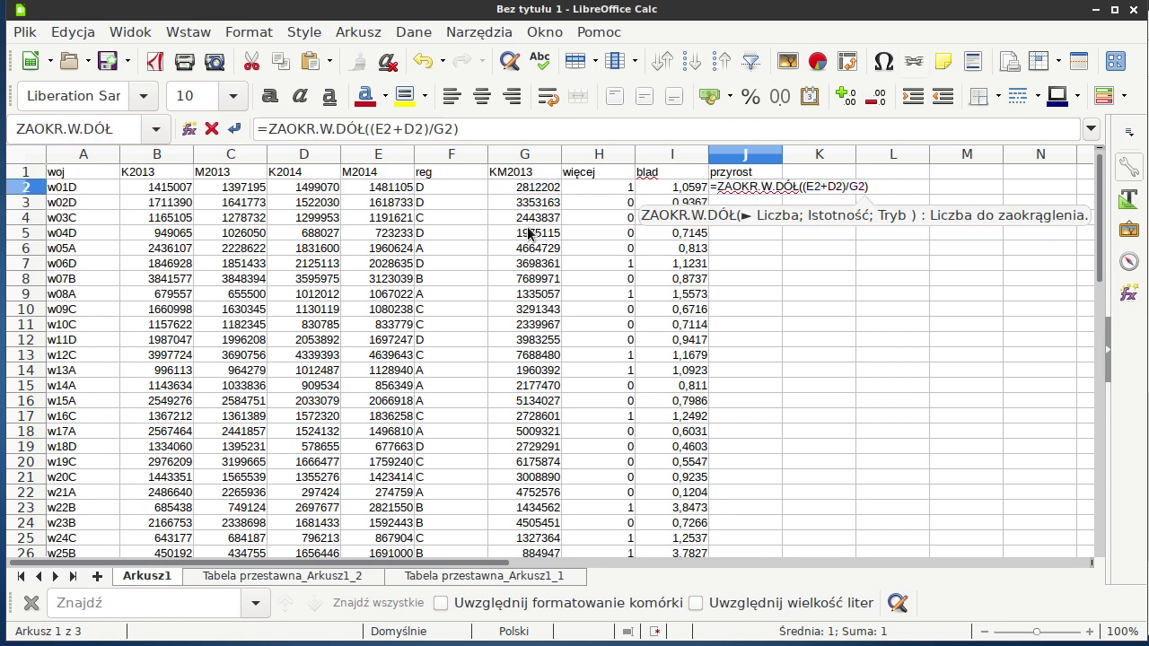
pyautogui.write('*1')
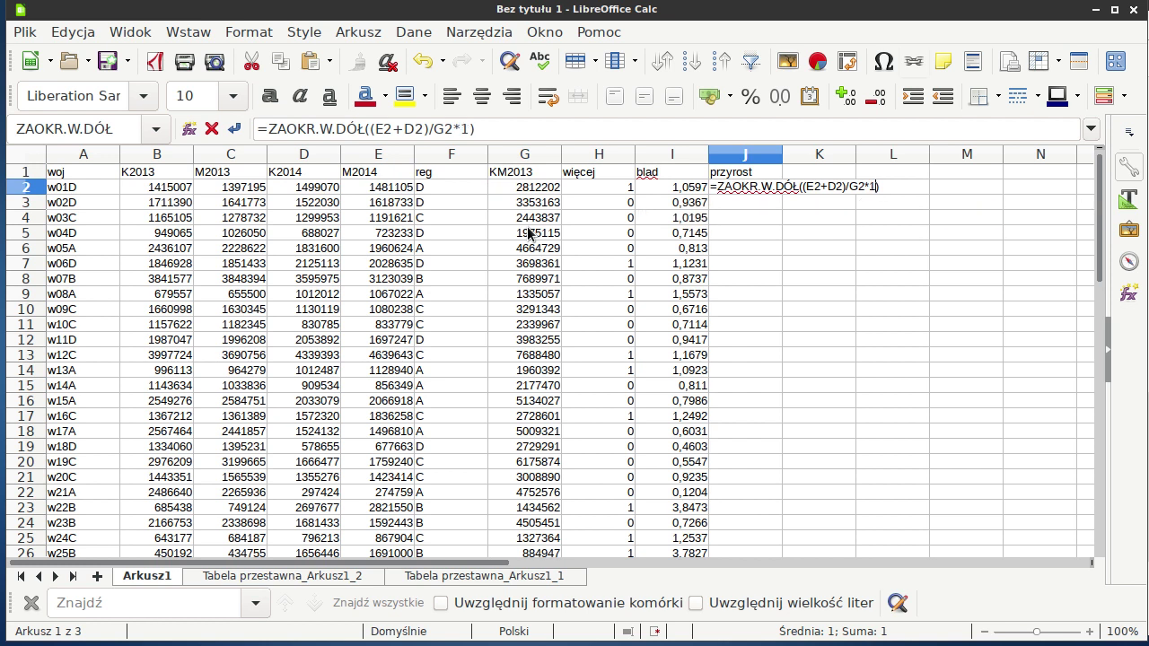
pyautogui.write('000')
pyautogui.write('0')
pyautogui.press('Right')
pyautogui.write('/1000')
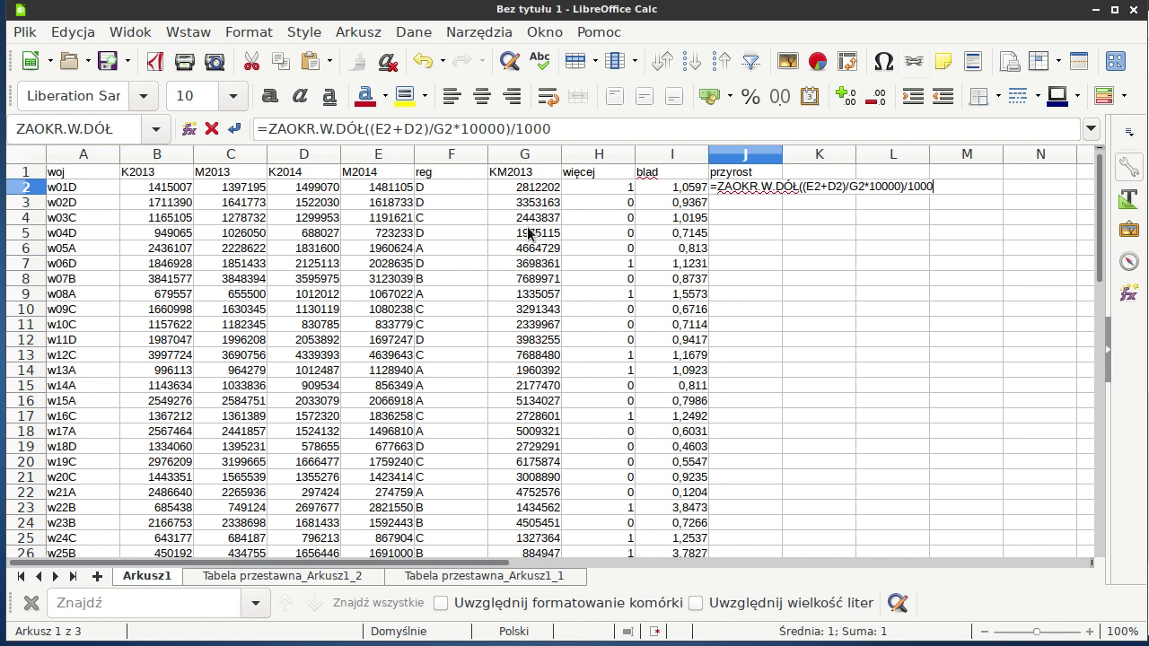
pyautogui.write('0')
pyautogui.press('Return')
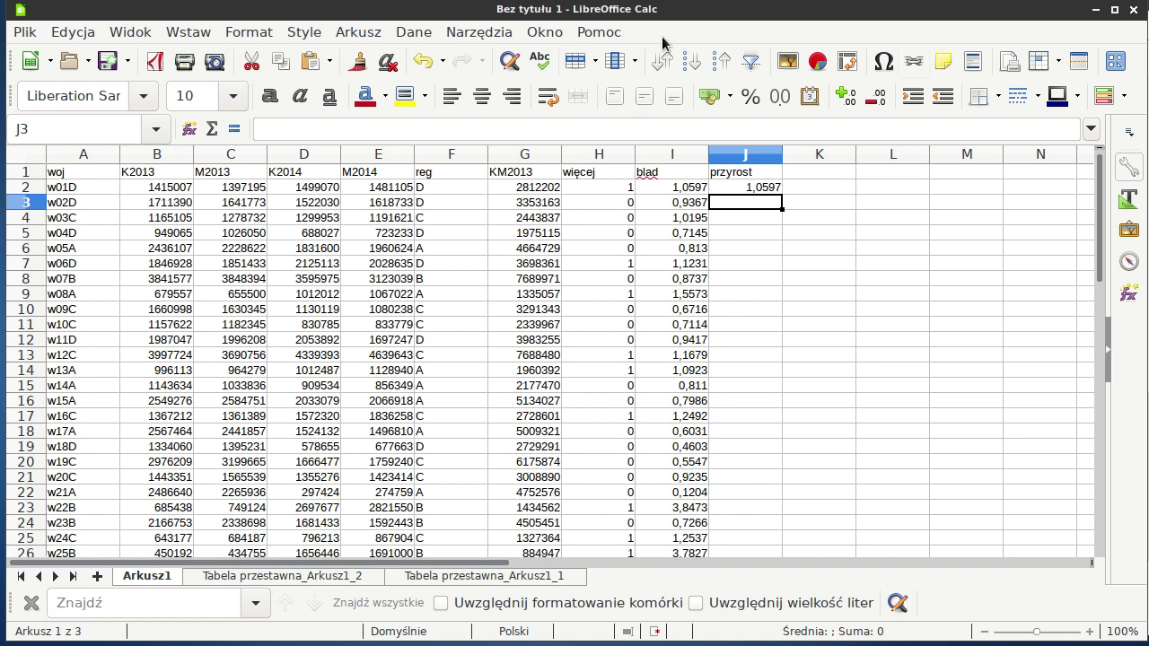
# Fill the J2 growth formula down column J and spot-check copies against column I
pyautogui.click(758, 188)
pyautogui.doubleClick(783, 192)
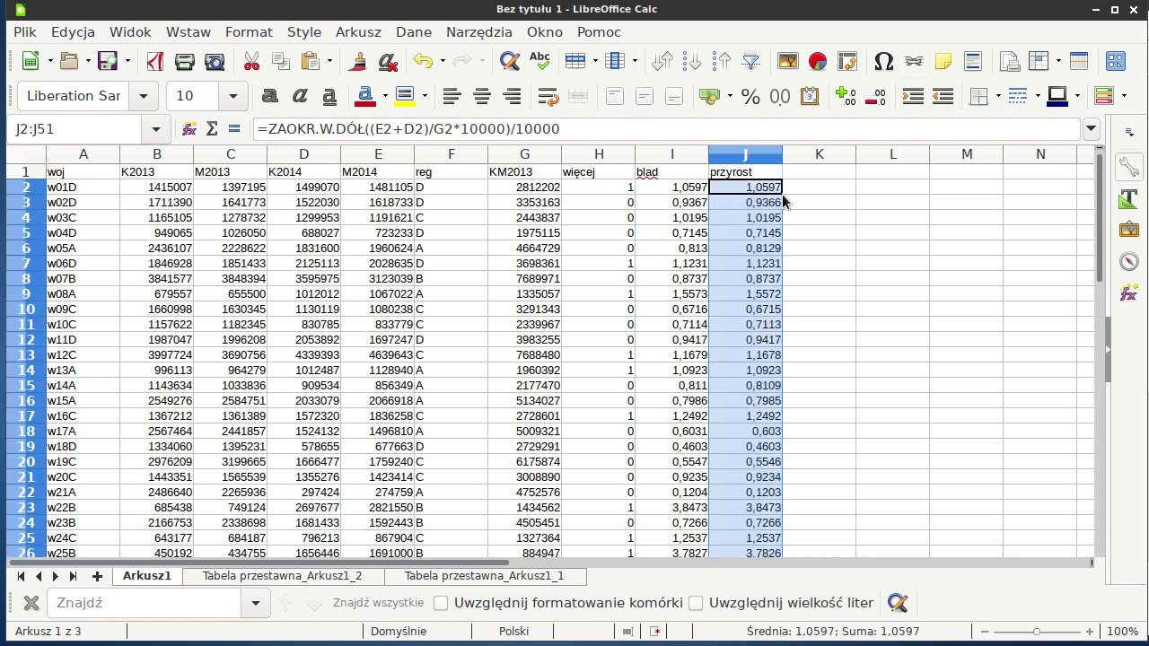
pyautogui.click(699, 189)
pyautogui.click(758, 194)
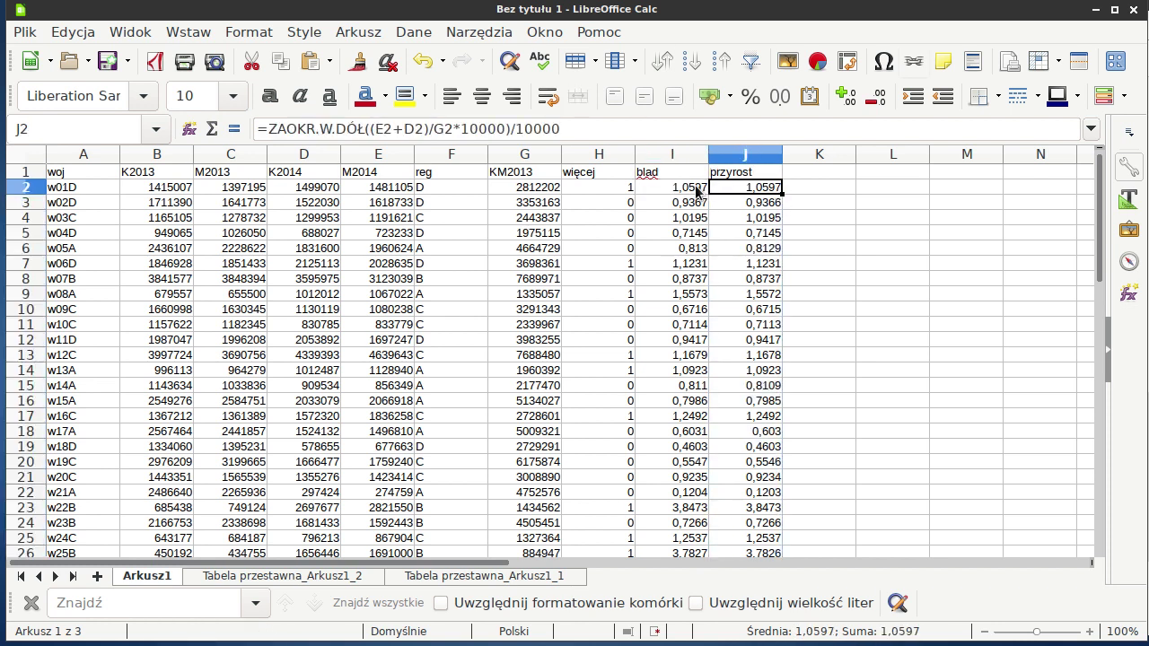
pyautogui.click(697, 203)
pyautogui.click(754, 207)
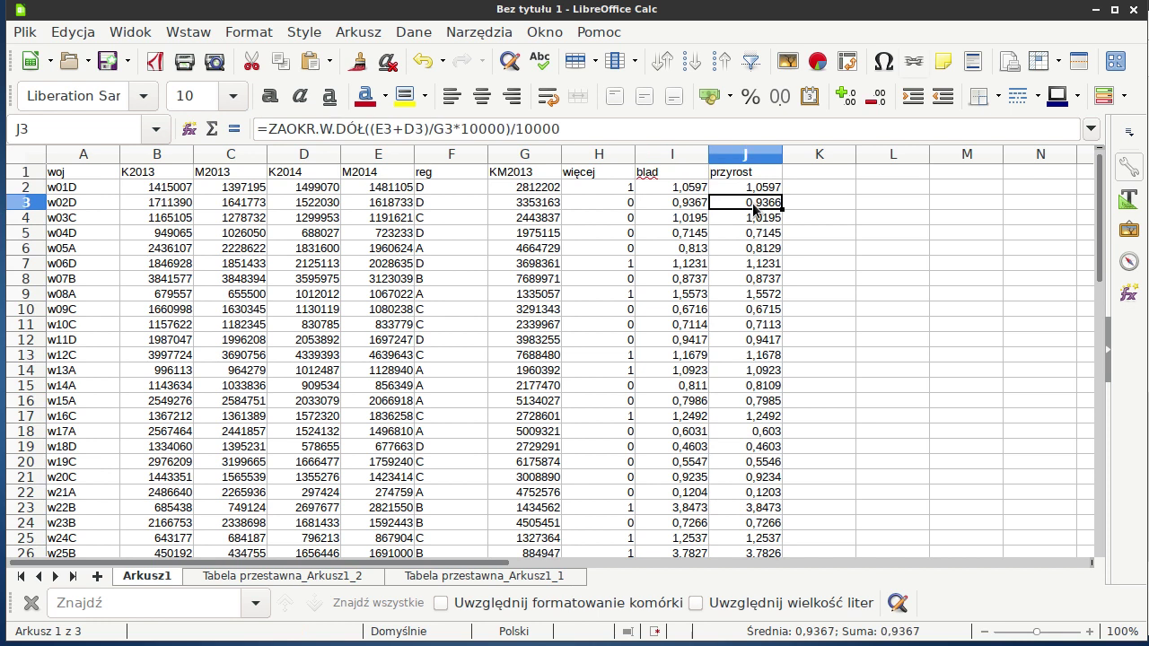
pyautogui.click(757, 187)
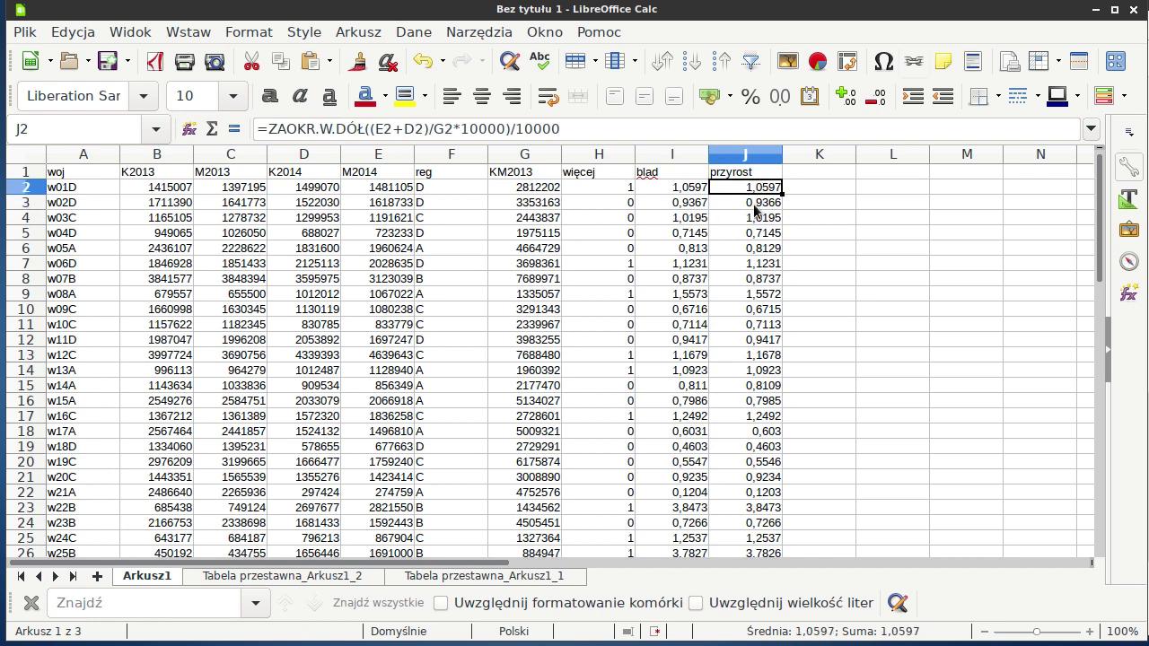
pyautogui.click(761, 357)
pyautogui.click(760, 448)
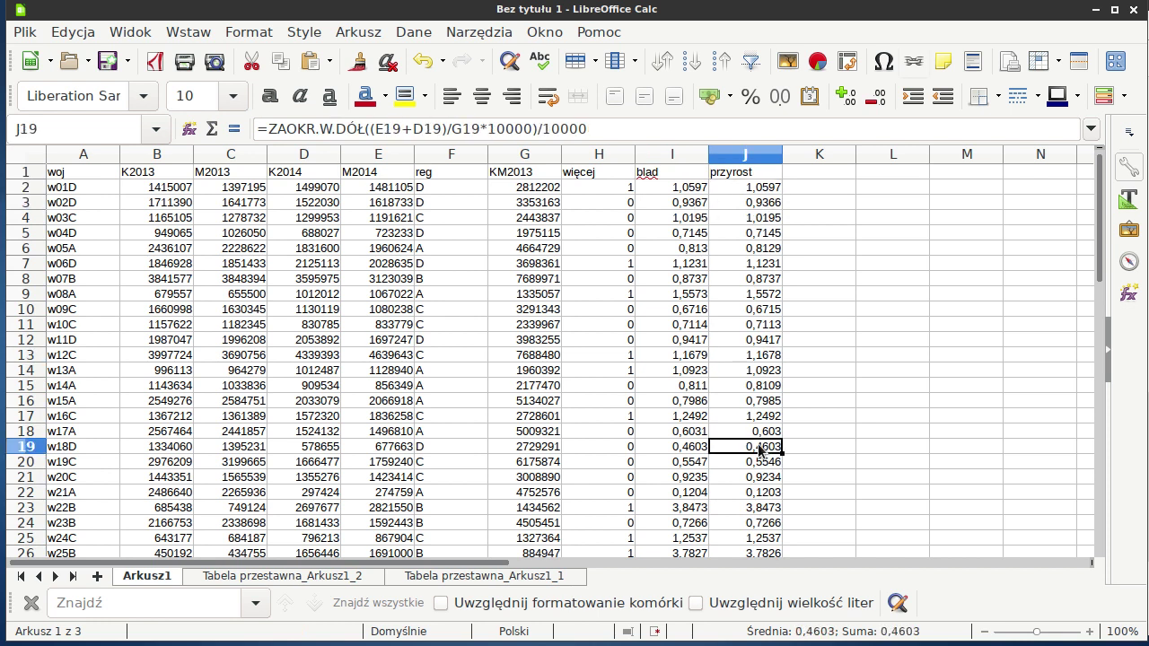
# Review the task page's 2025 answer line, overpopulation rule and integer rounding-down note, then return to Calc
pyautogui.hotkey('alt', 'Tab')
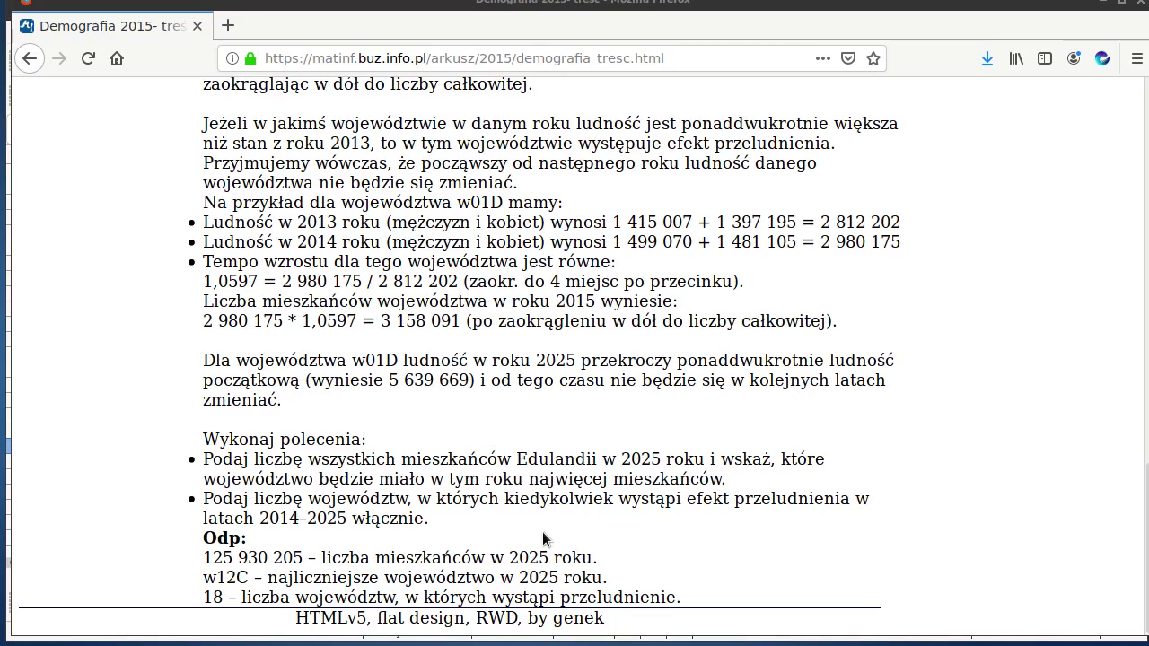
pyautogui.moveTo(509, 557); pyautogui.dragTo(555, 557)
pyautogui.click(592, 521)
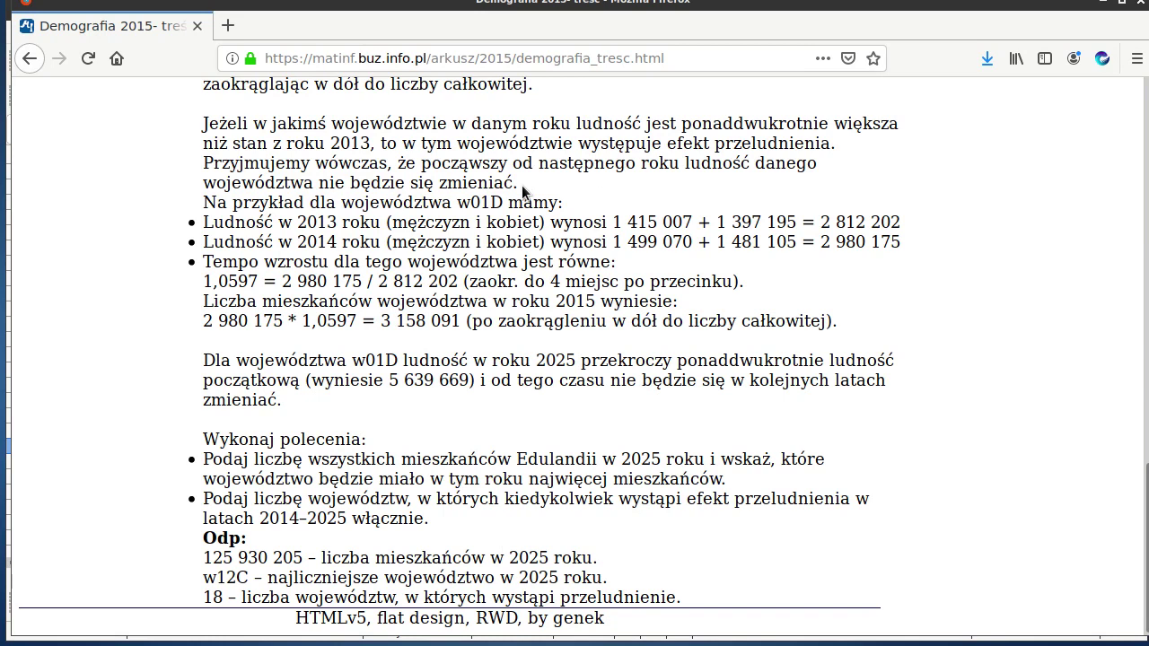
pyautogui.moveTo(522, 185); pyautogui.dragTo(202, 127)
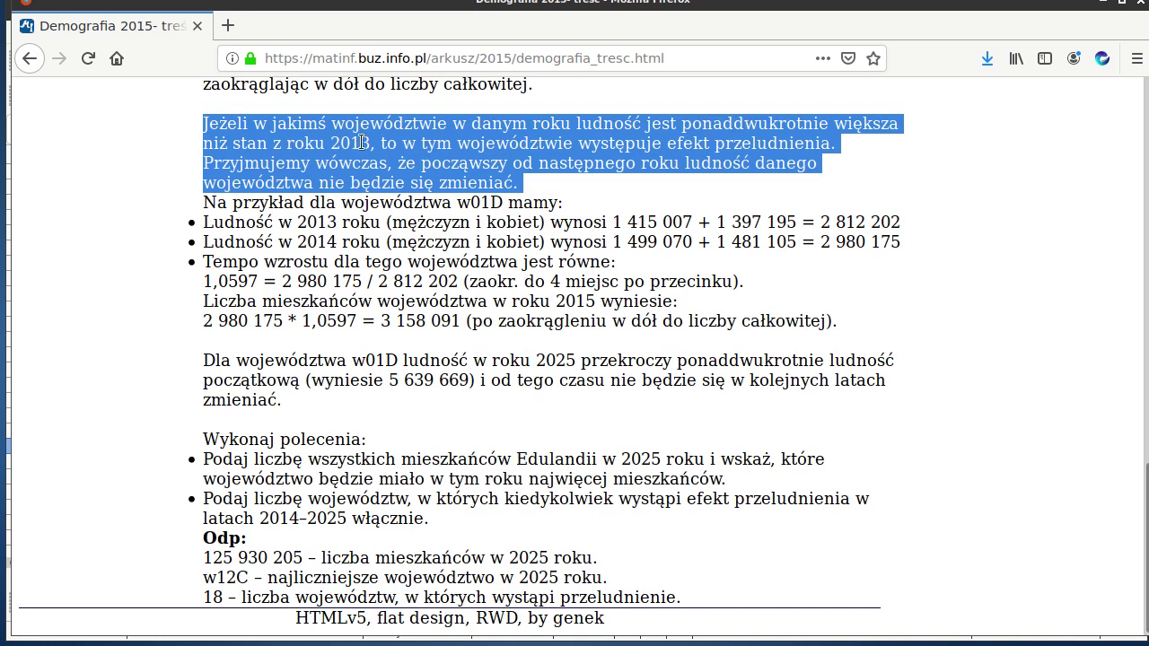
pyautogui.click(355, 142)
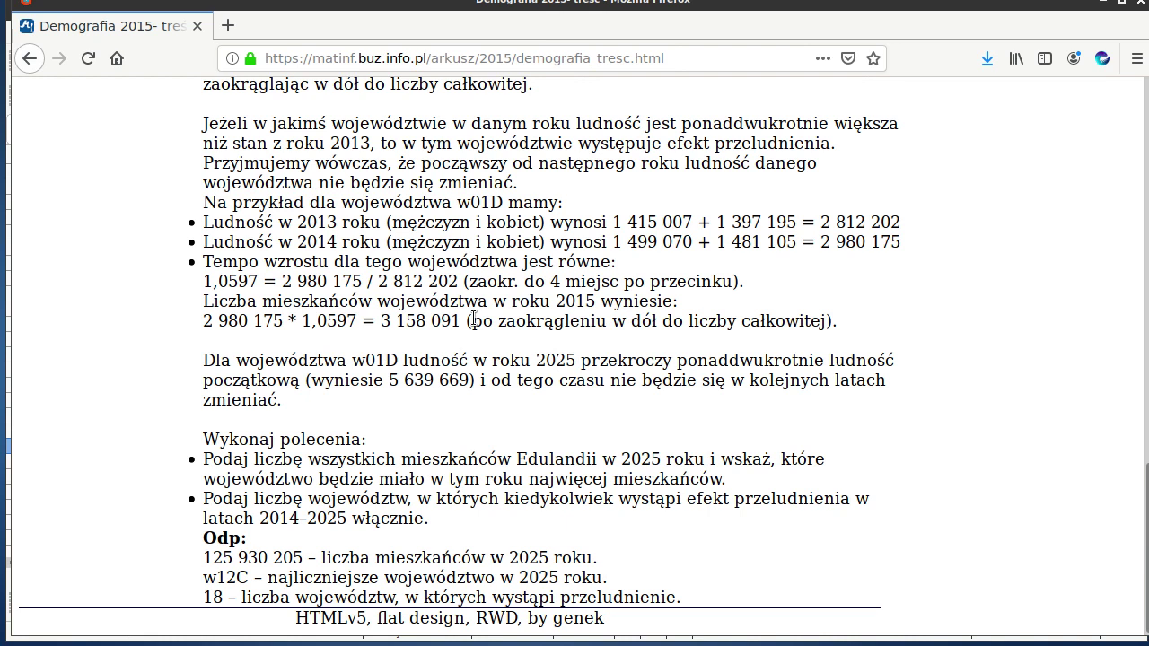
pyautogui.moveTo(473, 320); pyautogui.dragTo(833, 321)
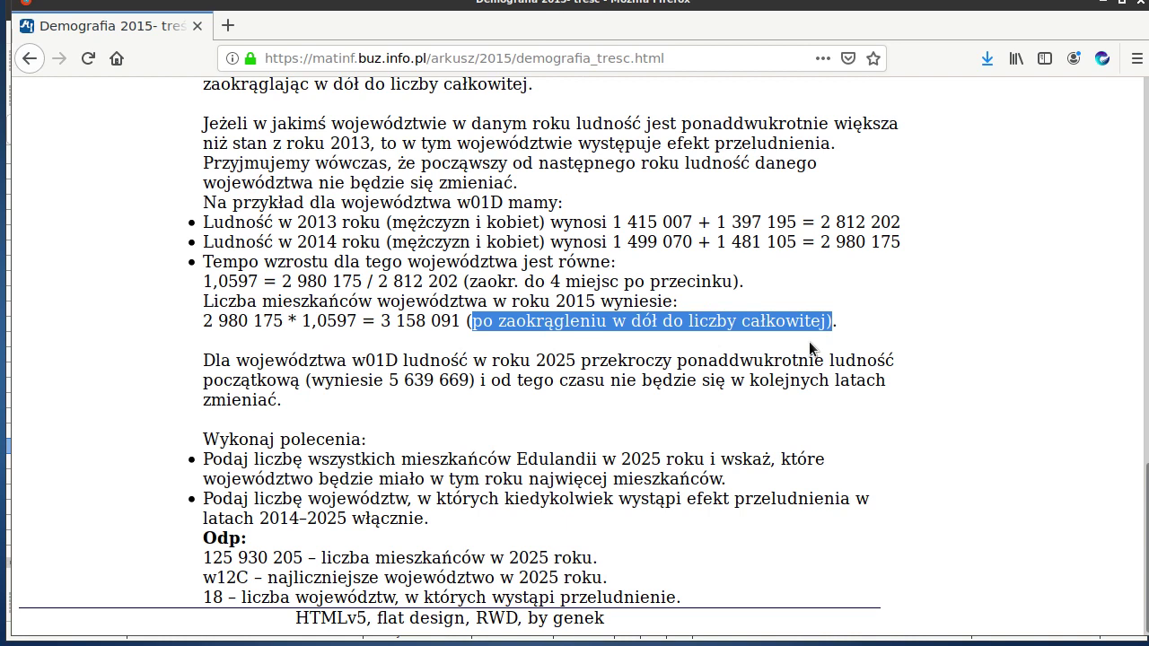
pyautogui.hotkey('alt', 'Tab')
pyautogui.hotkey('alt', 'Tab')
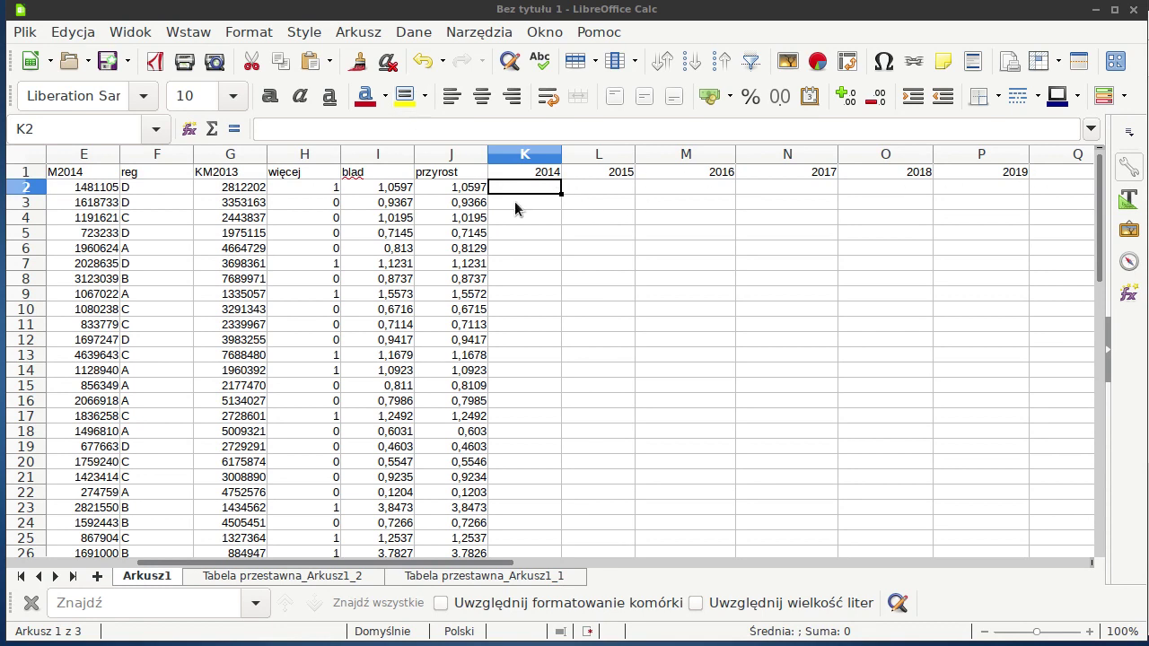
# Enter =E2+D2 in K2 and fill the 2014 totals down to K51, starting at 2980175
pyautogui.click(537, 187)
pyautogui.write('=')
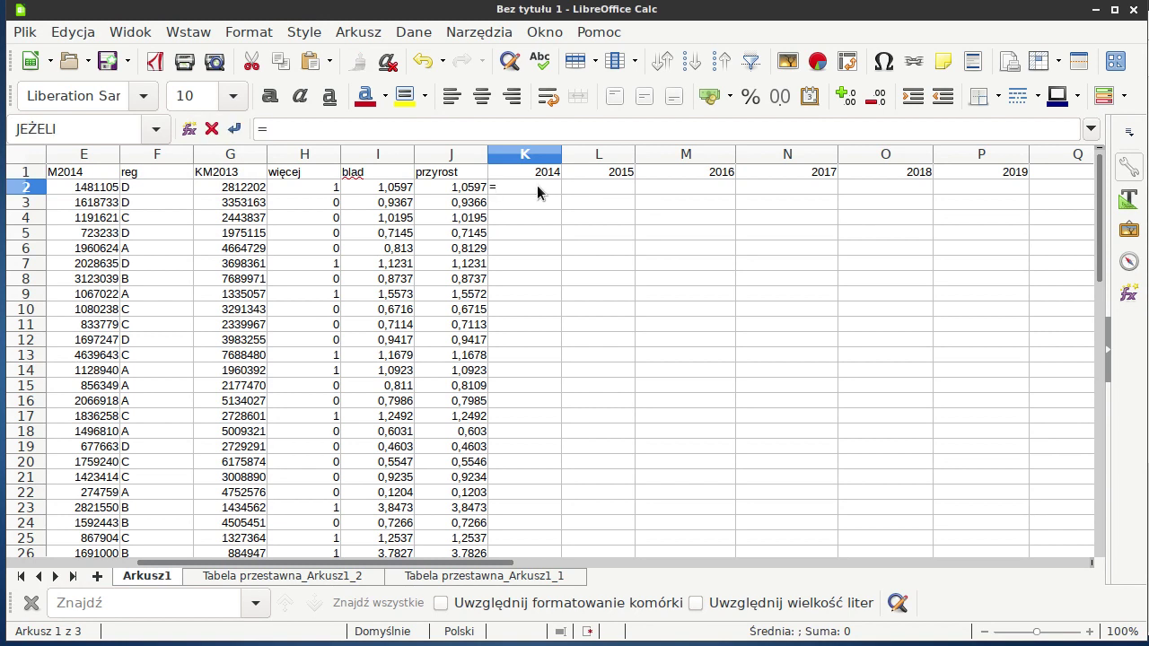
pyautogui.click(111, 190)
pyautogui.write('+')
pyautogui.hscroll(-1, 161, 575)
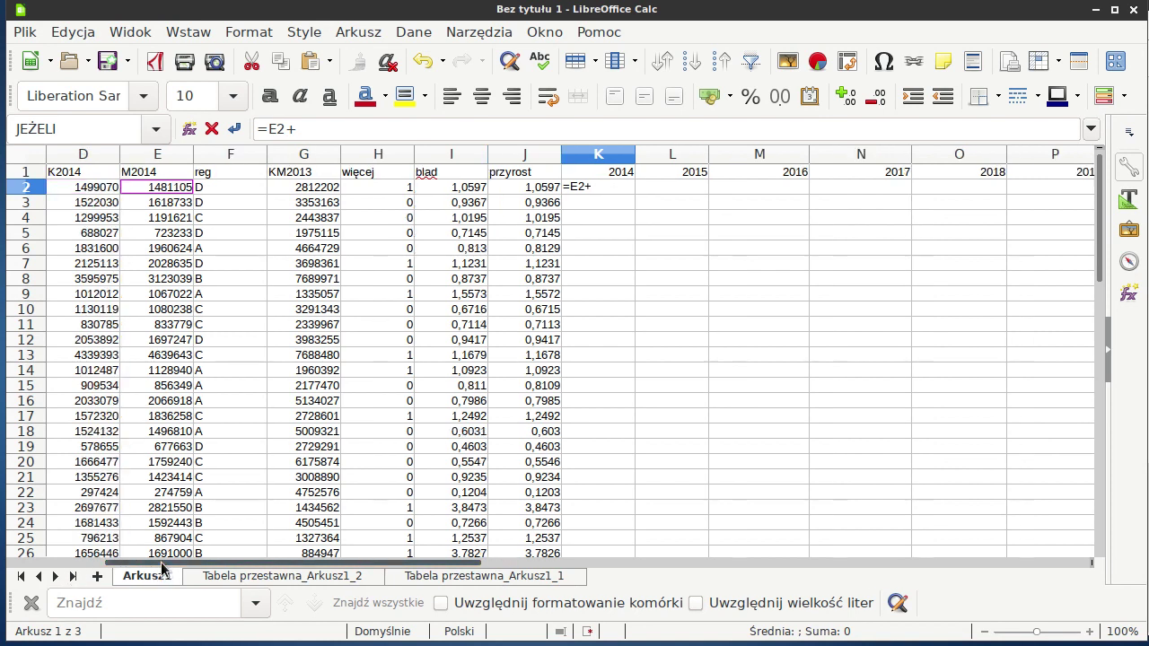
pyautogui.click(85, 187)
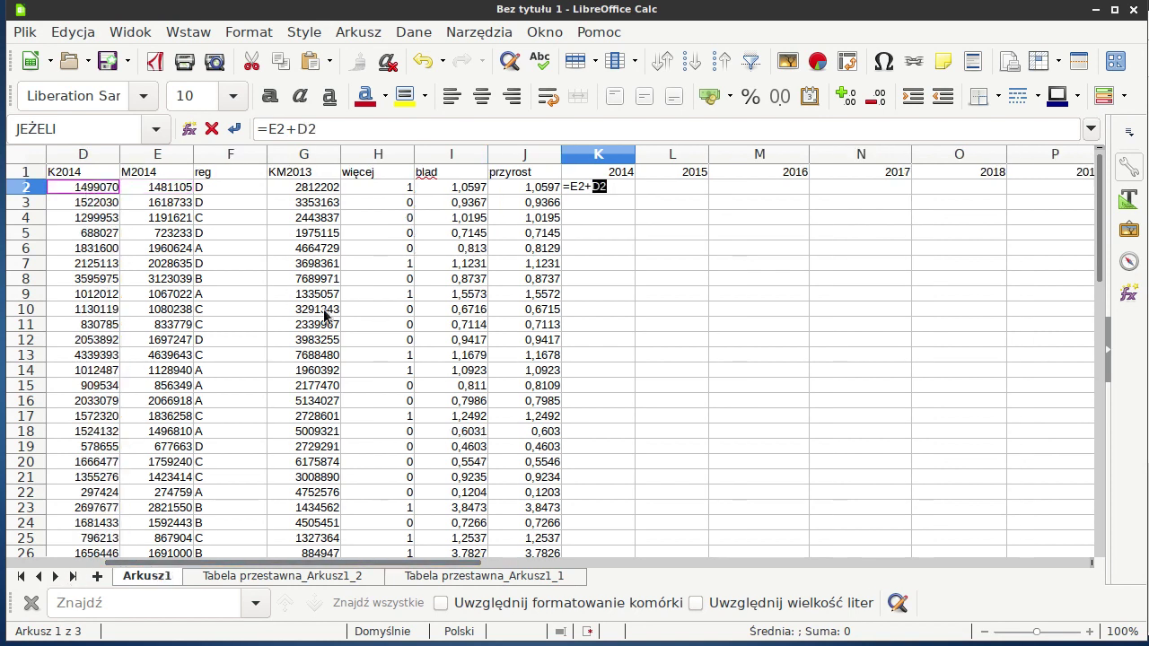
pyautogui.press('Return')
pyautogui.click(610, 191)
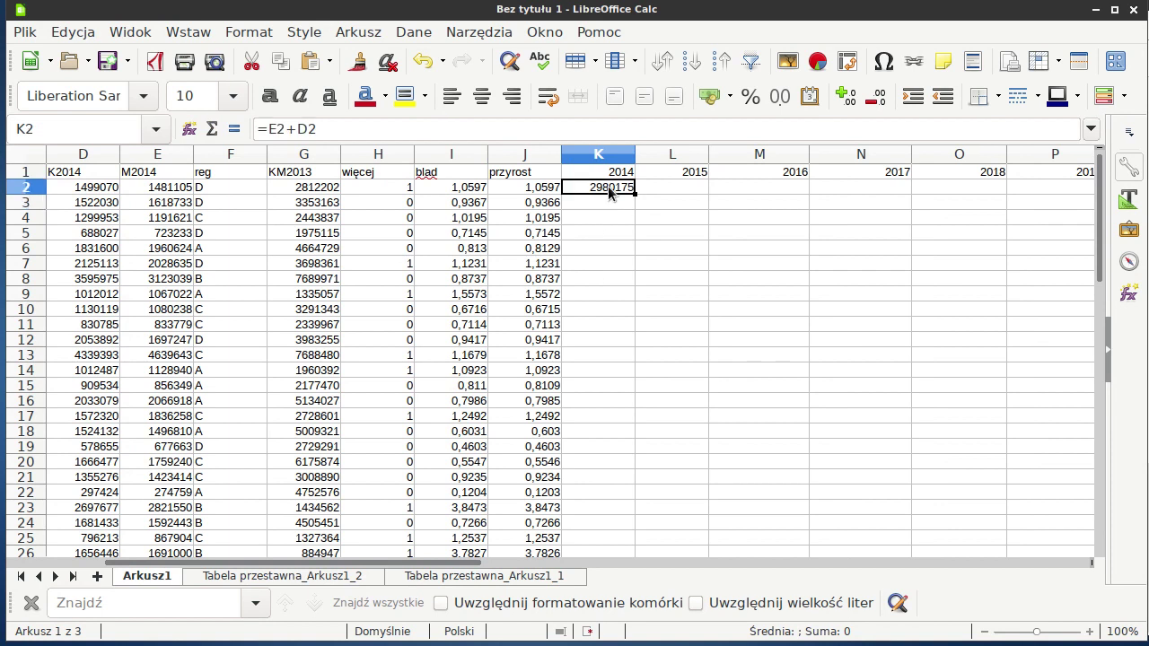
pyautogui.doubleClick(635, 194)
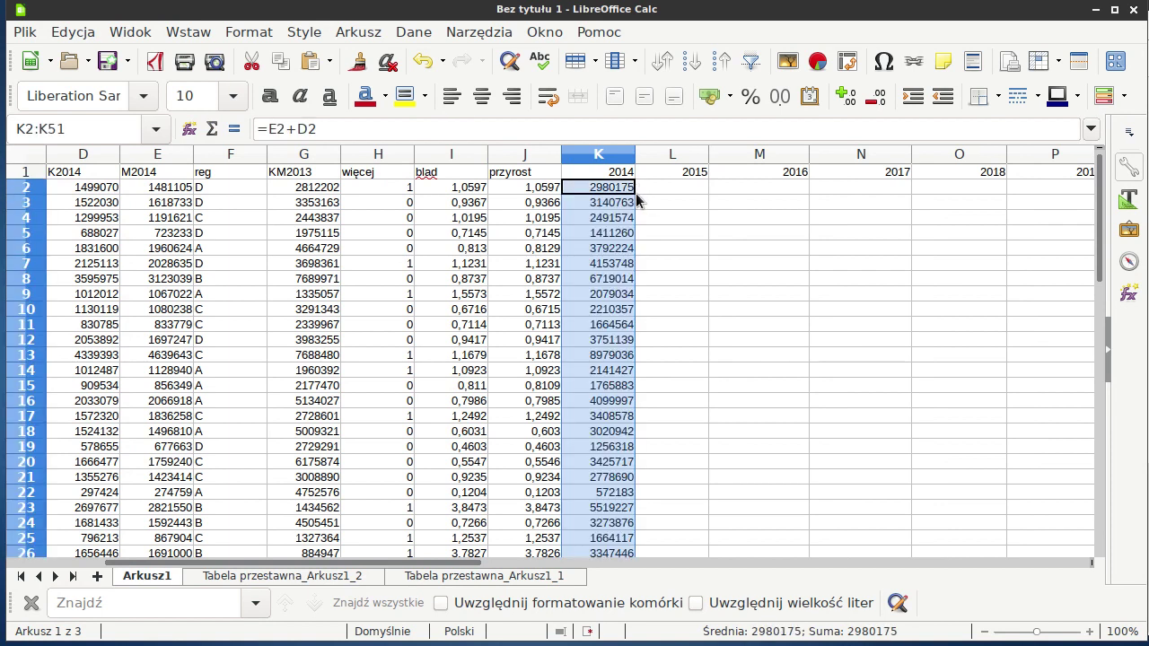
pyautogui.click(674, 189)
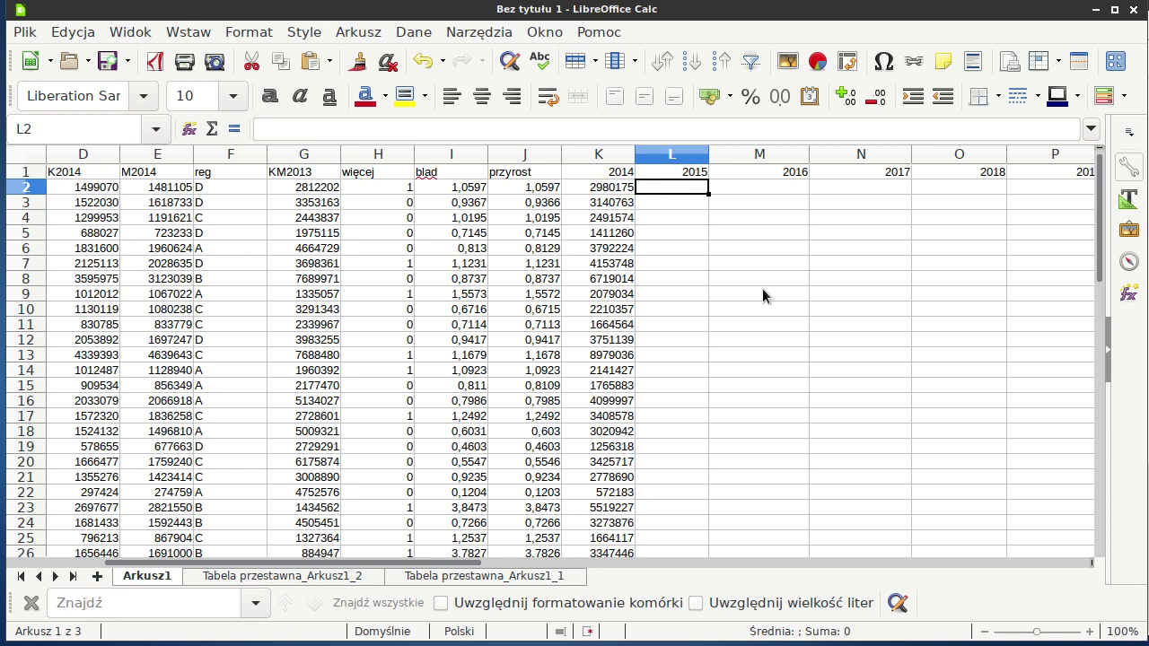
# Enter =JEŻELI(K2>2*G2;K2;K2*J2) in L2 as the 2015 projection
pyautogui.write('=jeże')
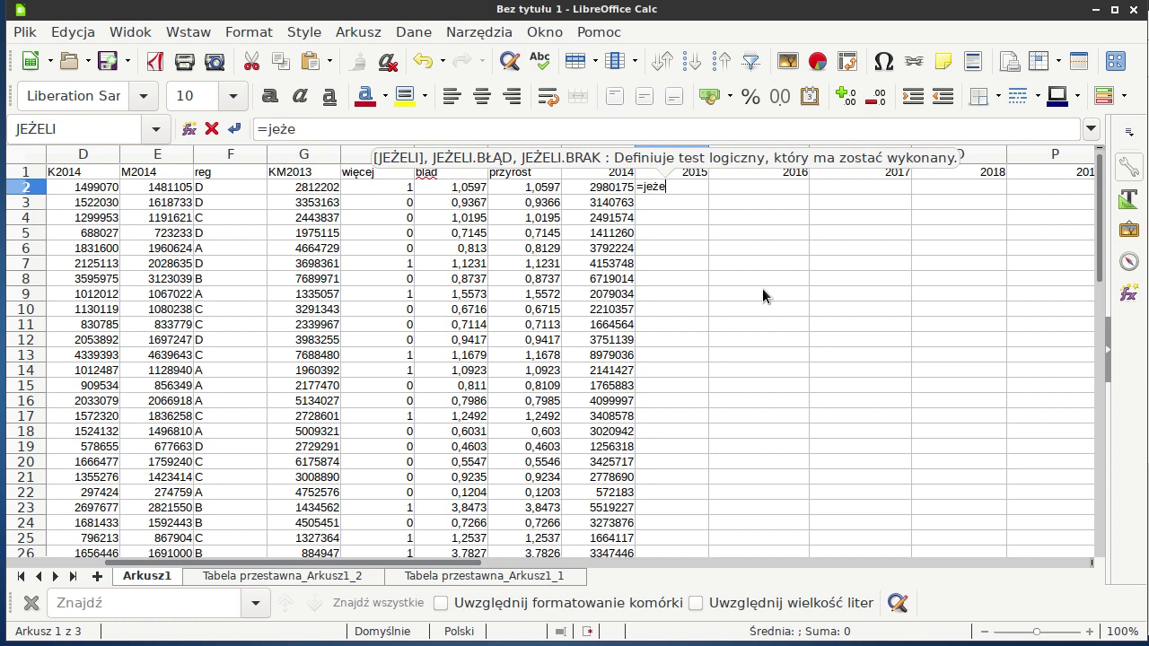
pyautogui.write('li(')
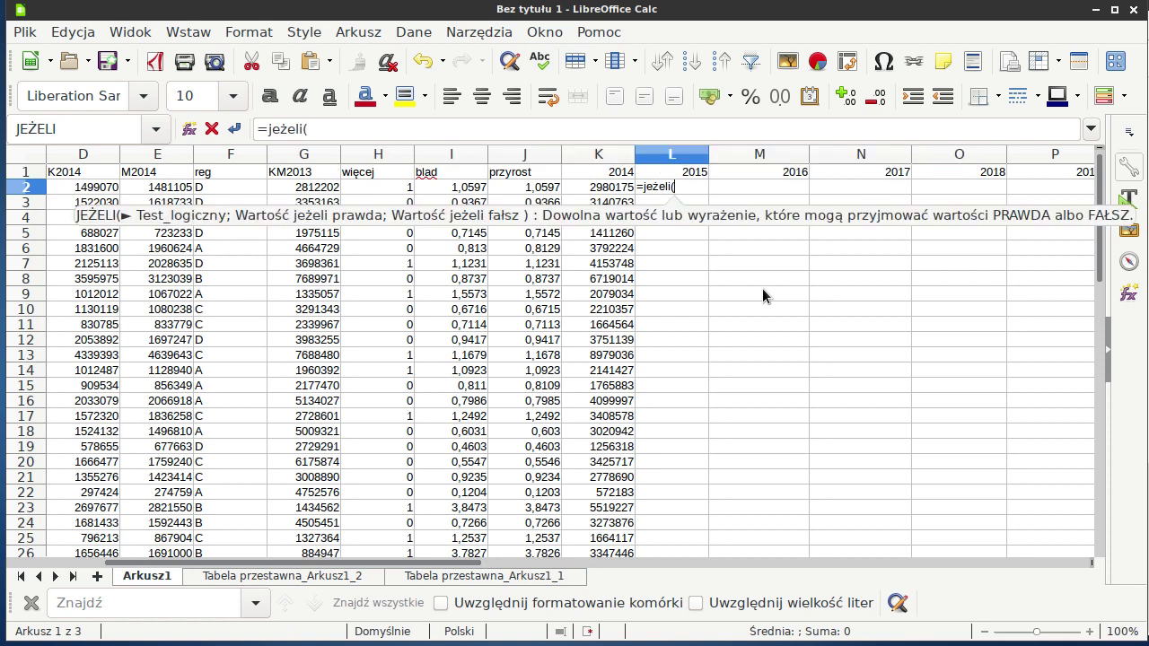
pyautogui.click(604, 189)
pyautogui.write('>')
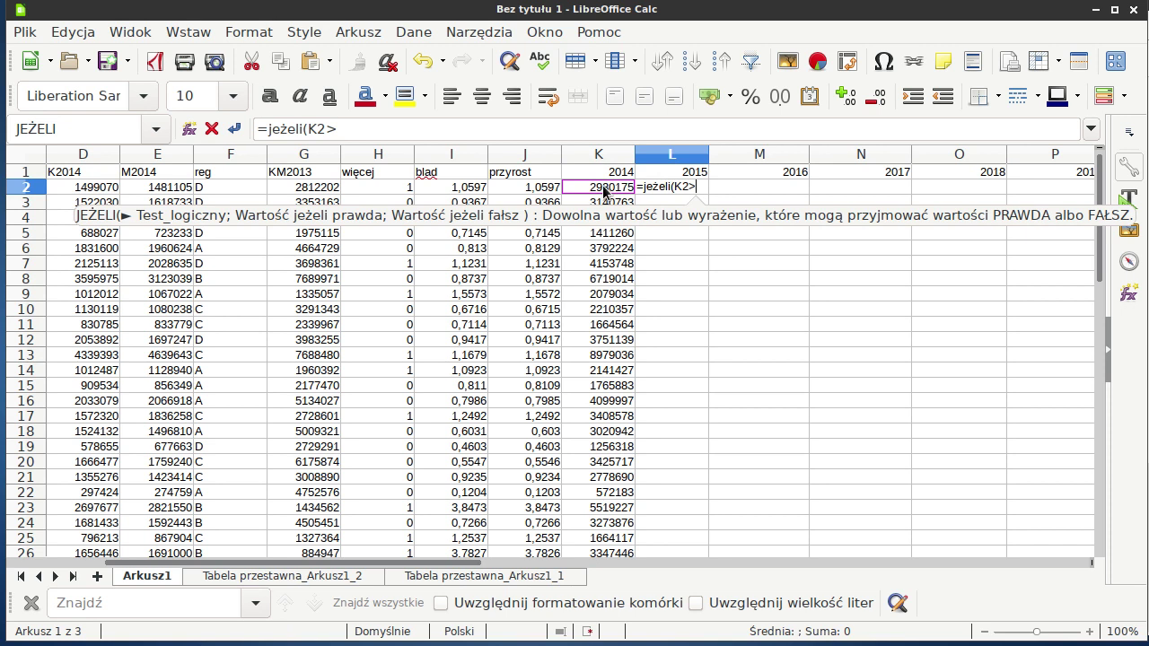
pyautogui.write('2*')
pyautogui.click(314, 189)
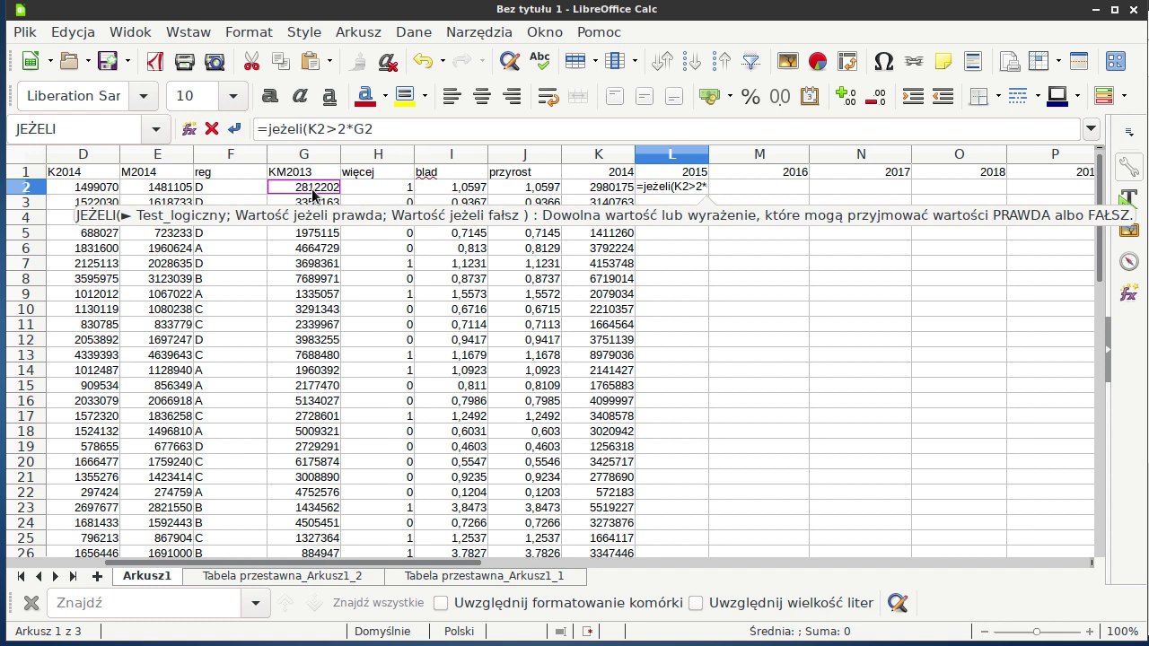
pyautogui.write(';')
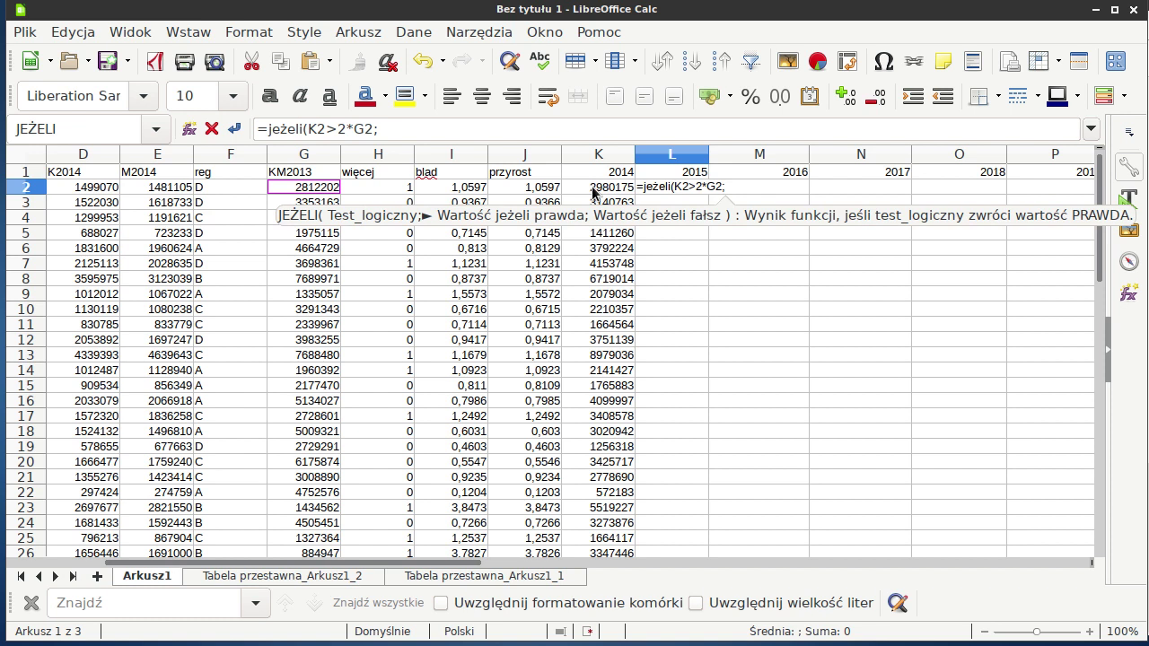
pyautogui.click(593, 192)
pyautogui.write(';')
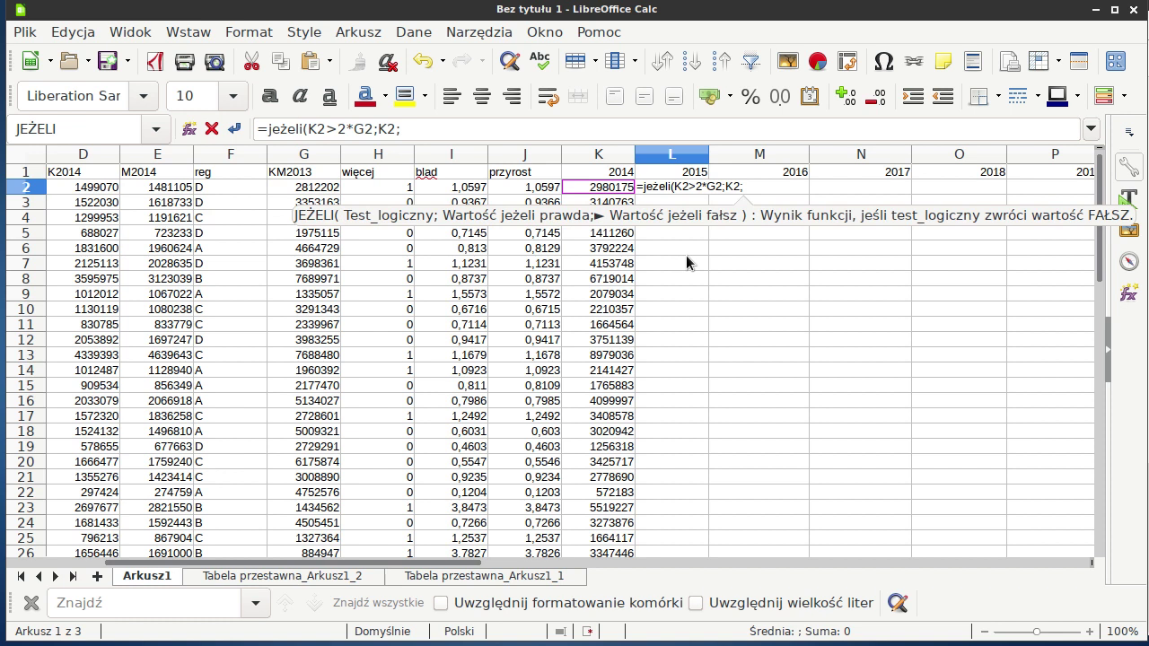
pyautogui.click(583, 189)
pyautogui.write('*')
pyautogui.click(543, 190)
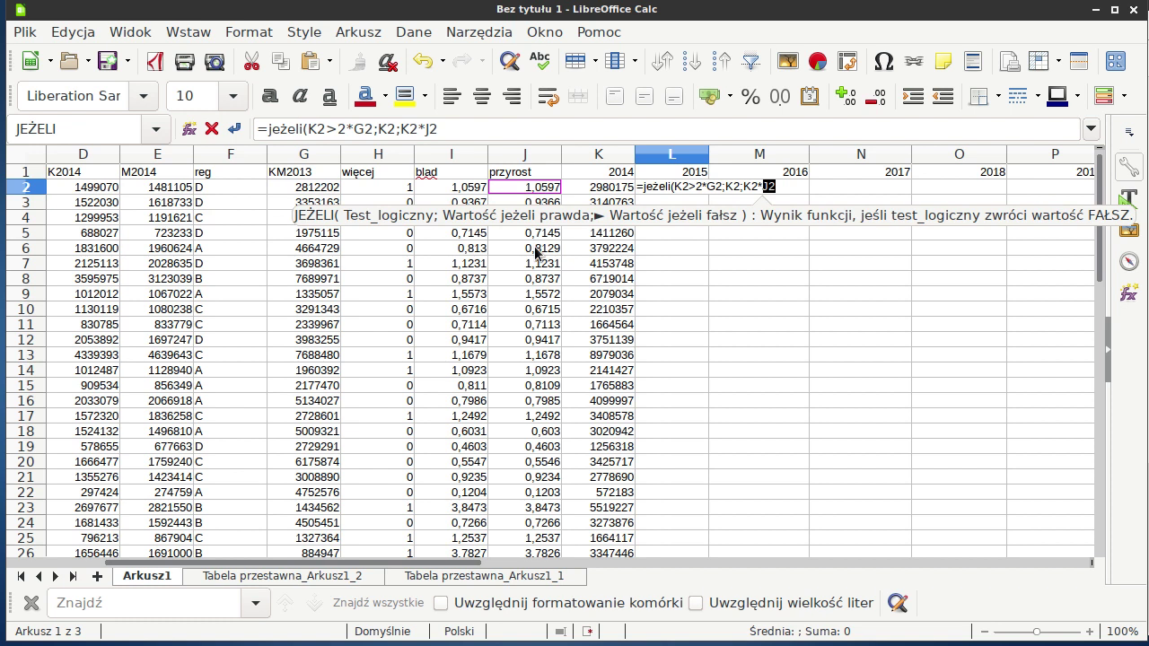
pyautogui.write(')')
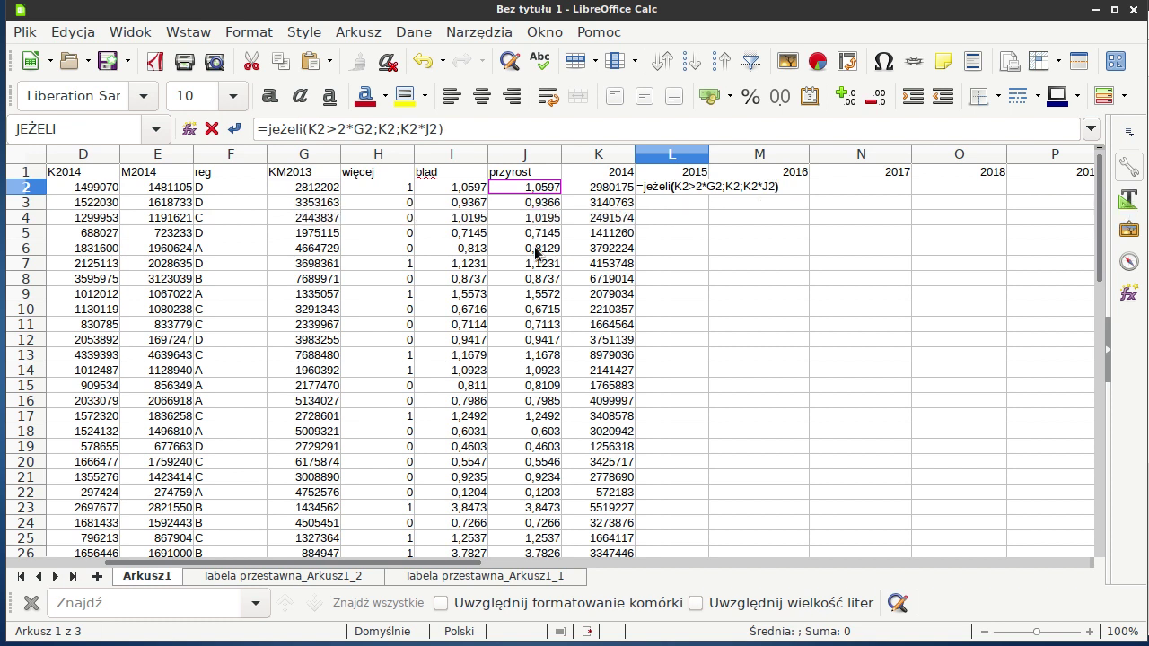
pyautogui.press('Return')
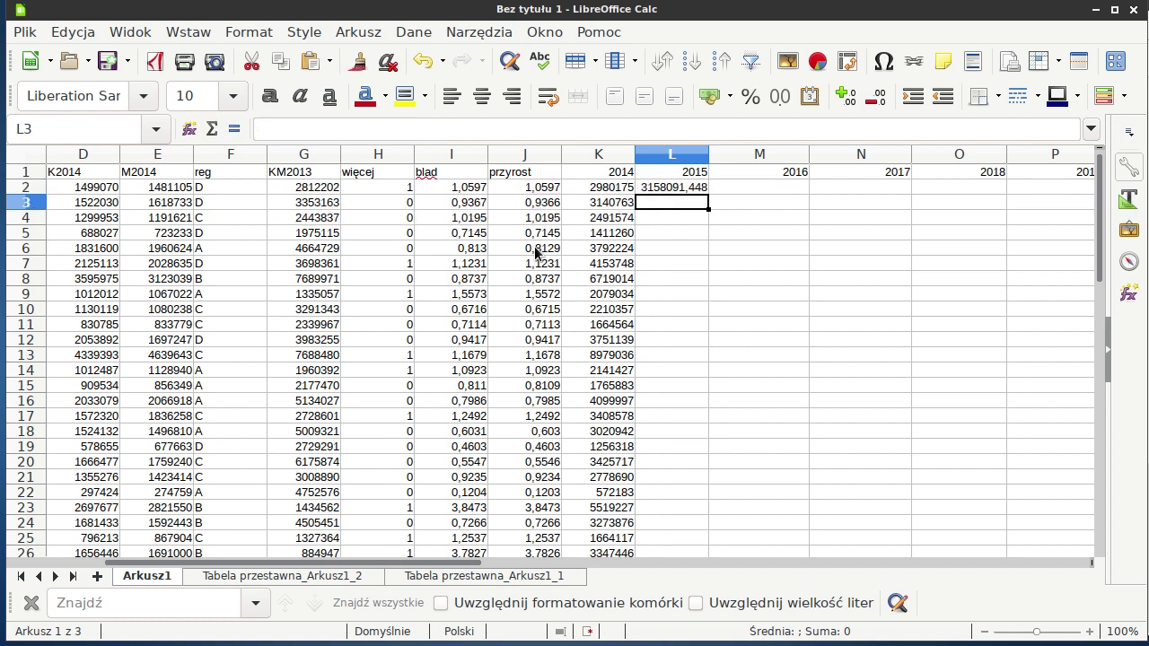
# Wrap the K2*J2 branch in ZAOKR.W.DÓŁ so L2 shows 3158091
pyautogui.press('Up')
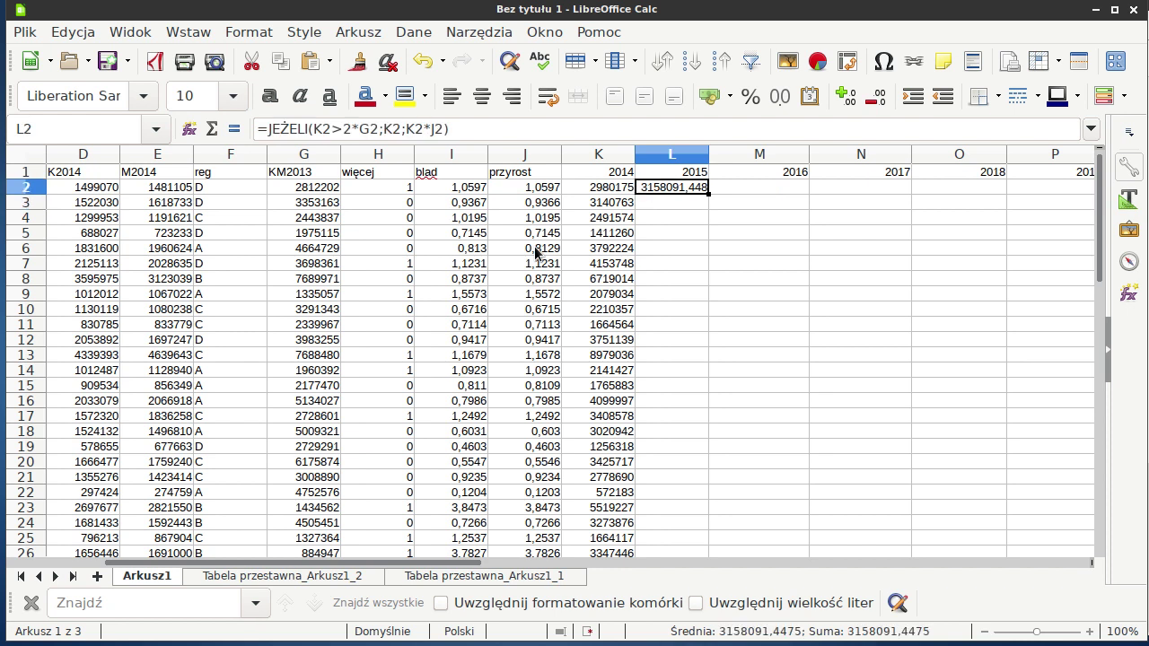
pyautogui.press('Down')
pyautogui.press('Up')
pyautogui.press('F2')
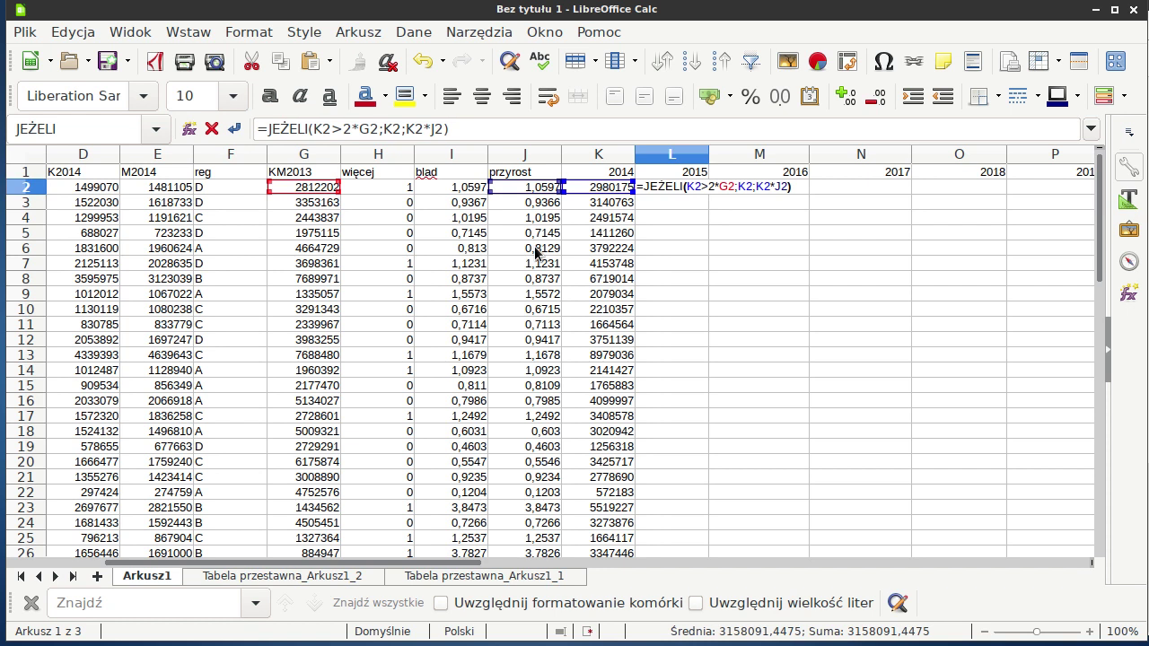
pyautogui.press('Left')
pyautogui.press('Left')
pyautogui.press('Left')
pyautogui.press('Left')
pyautogui.press('Left')
pyautogui.press('Left')
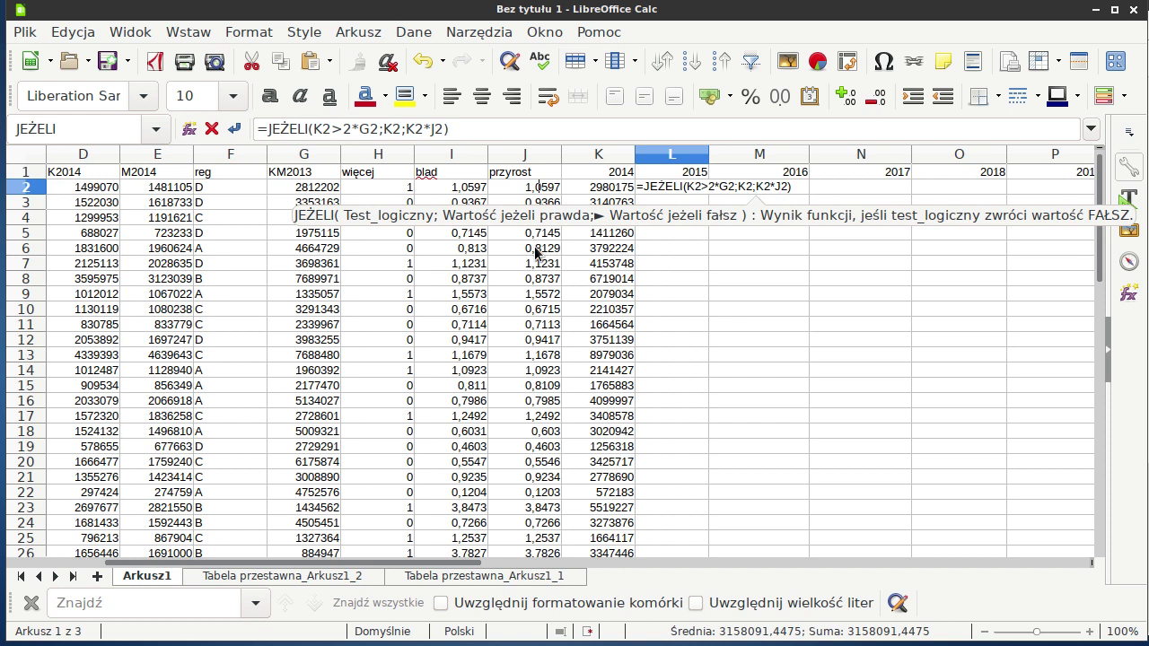
pyautogui.write('zaok')
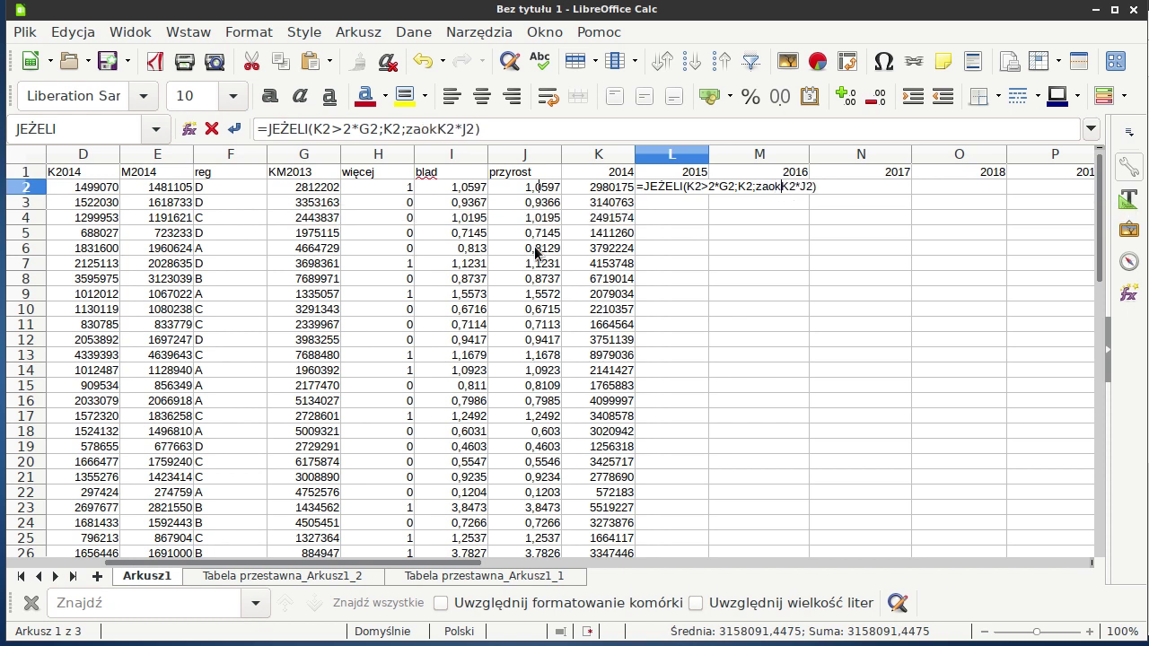
pyautogui.write('r.w.d')
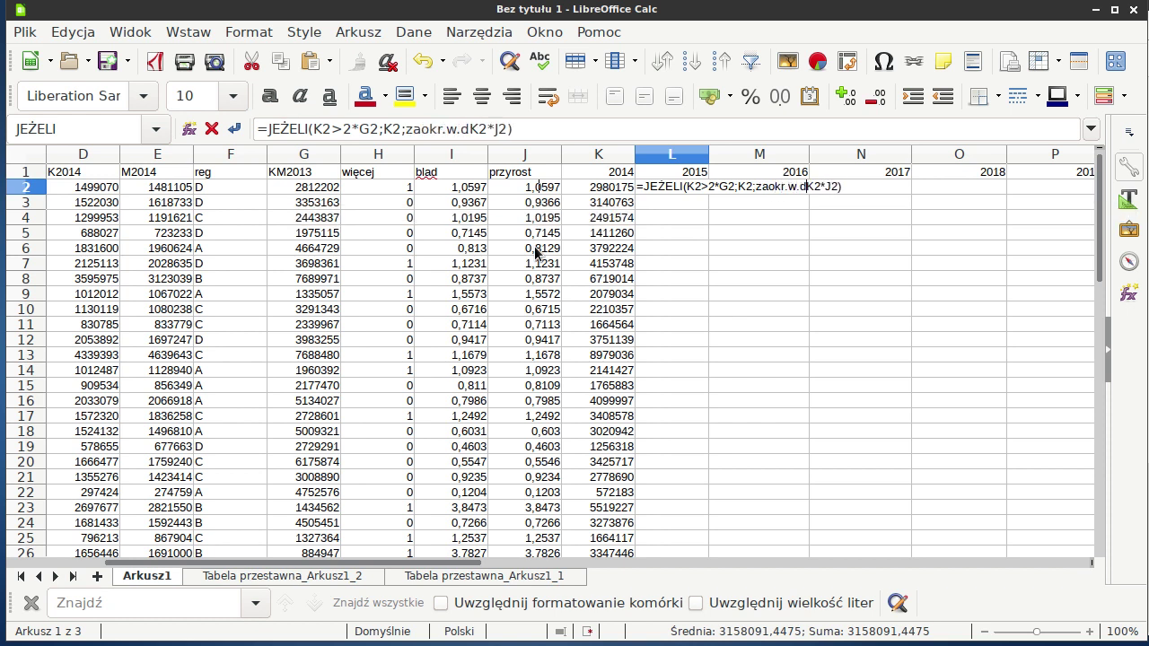
pyautogui.write('ół(K2*J2')
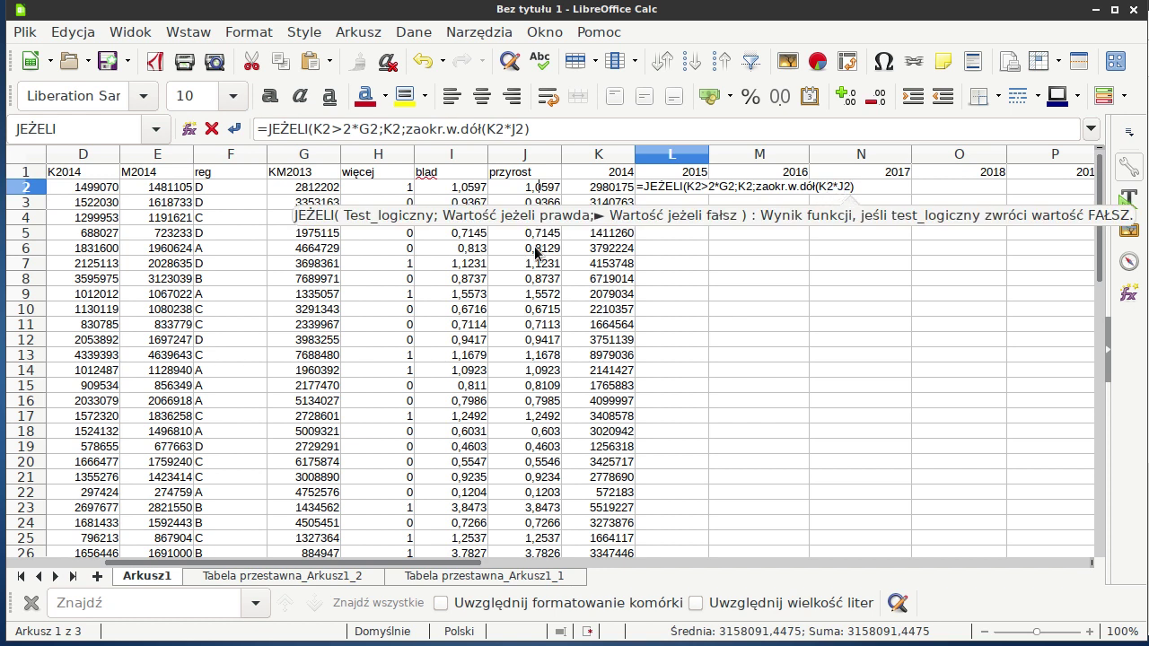
pyautogui.write(')')
pyautogui.press('Return')
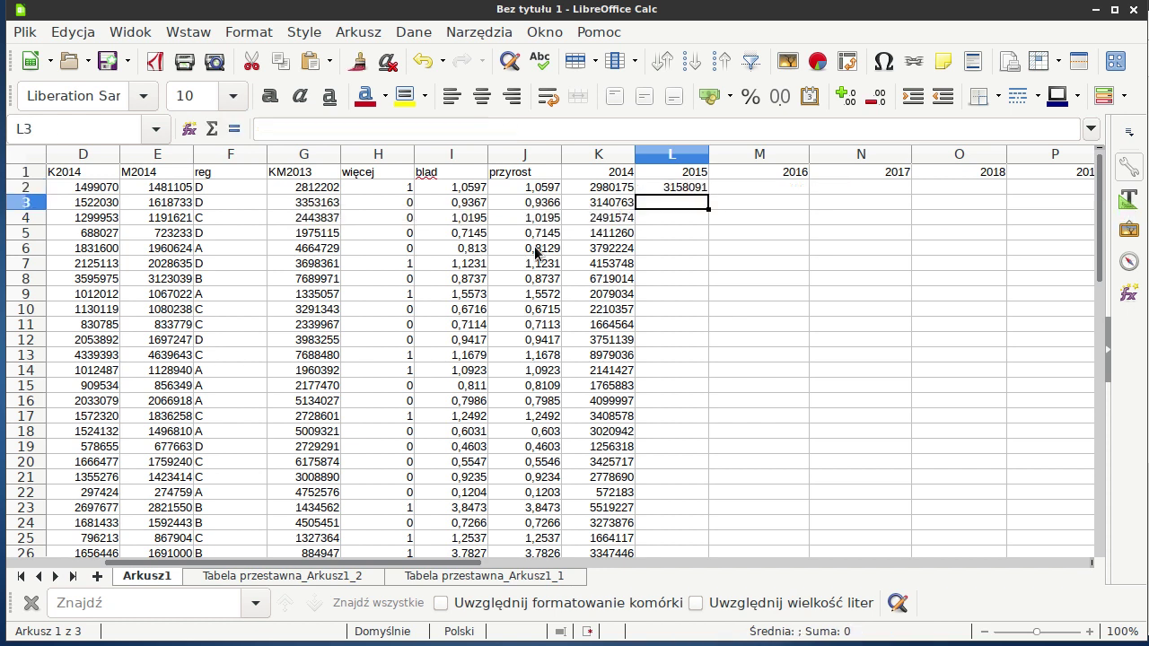
pyautogui.press('Up')
# Anchor the columns in L2's formula as $G2 and $J2, keeping the result 3158091
pyautogui.press('F2')
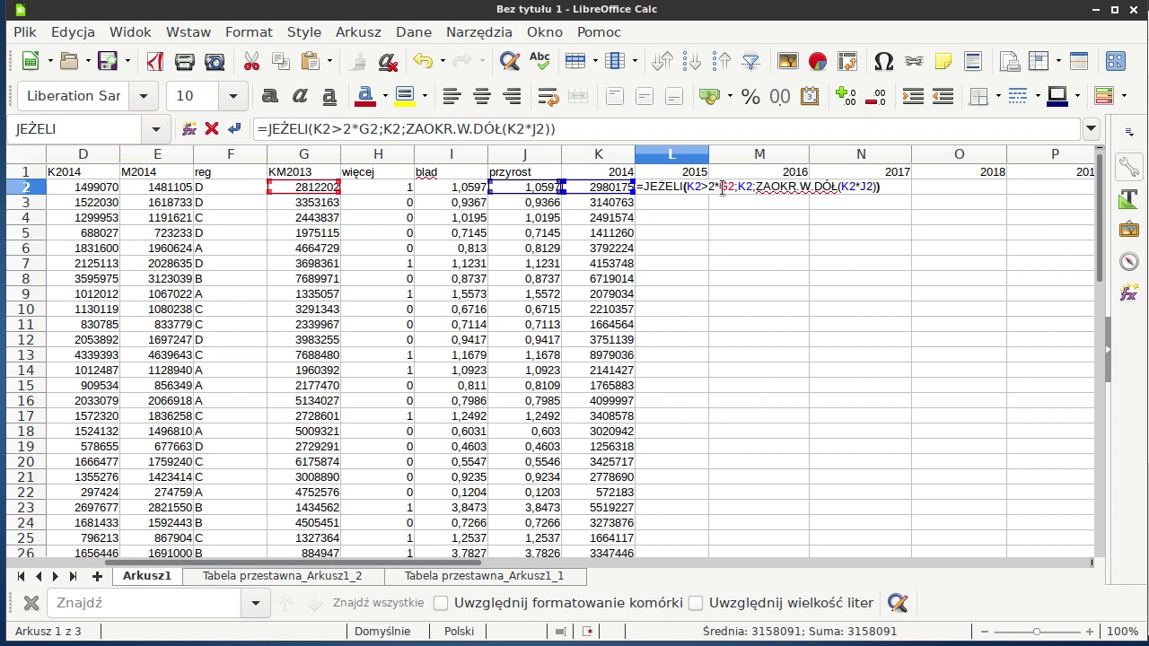
pyautogui.click(721, 188)
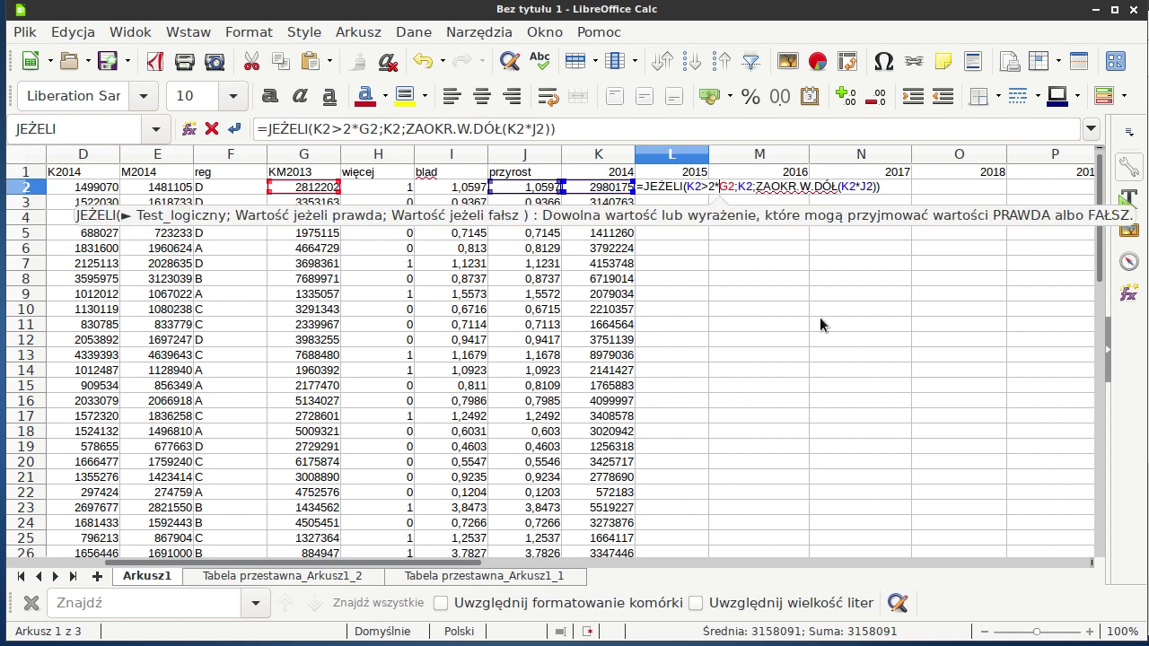
pyautogui.write('$')
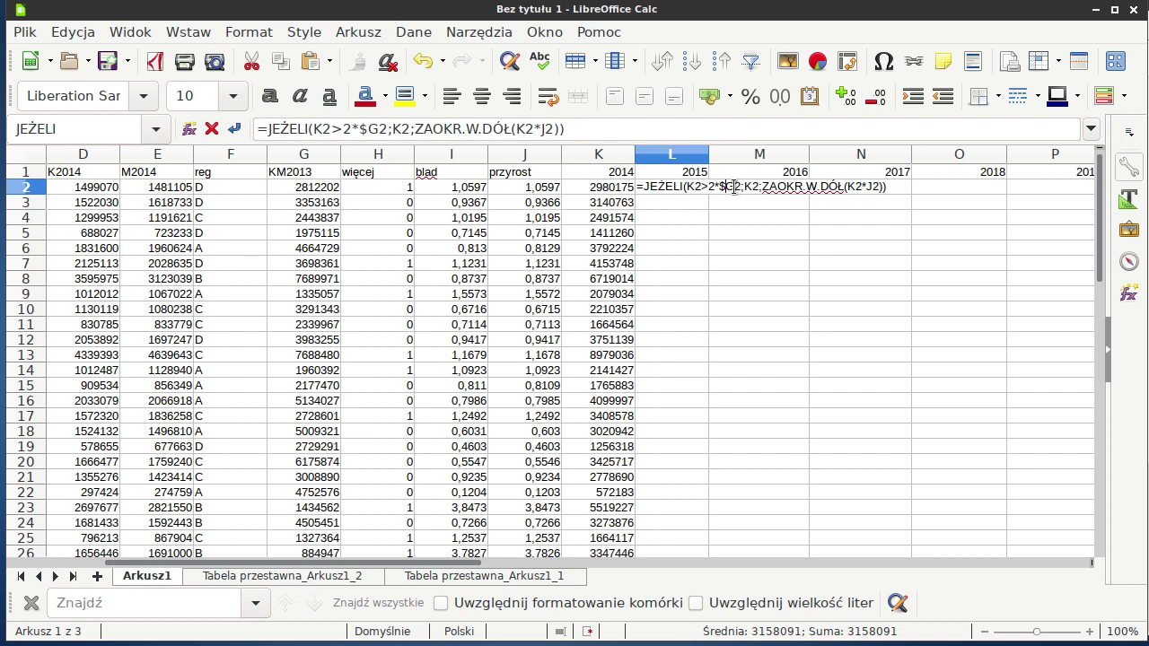
pyautogui.click(729, 184)
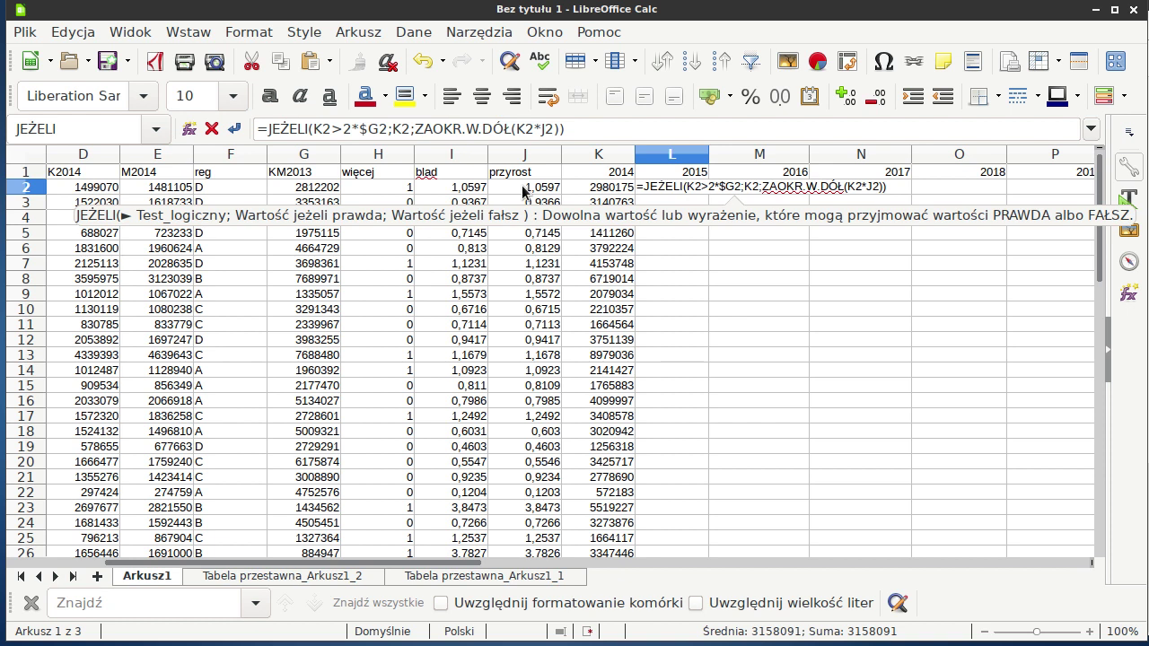
pyautogui.click(866, 186)
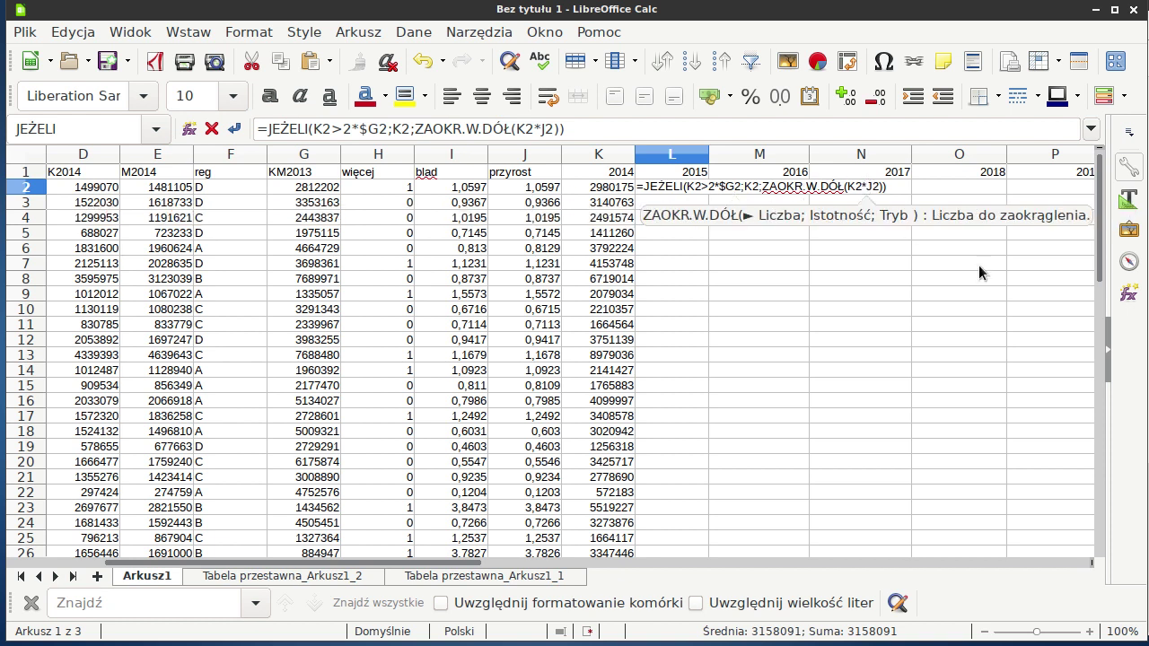
pyautogui.write('$')
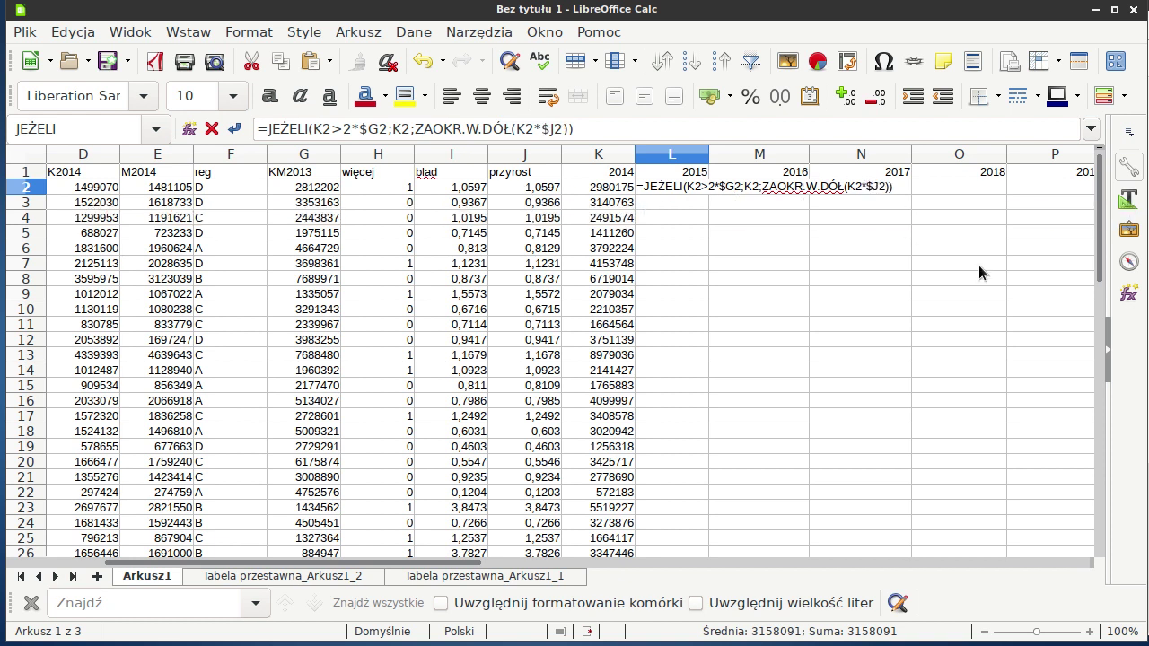
pyautogui.press('Return')
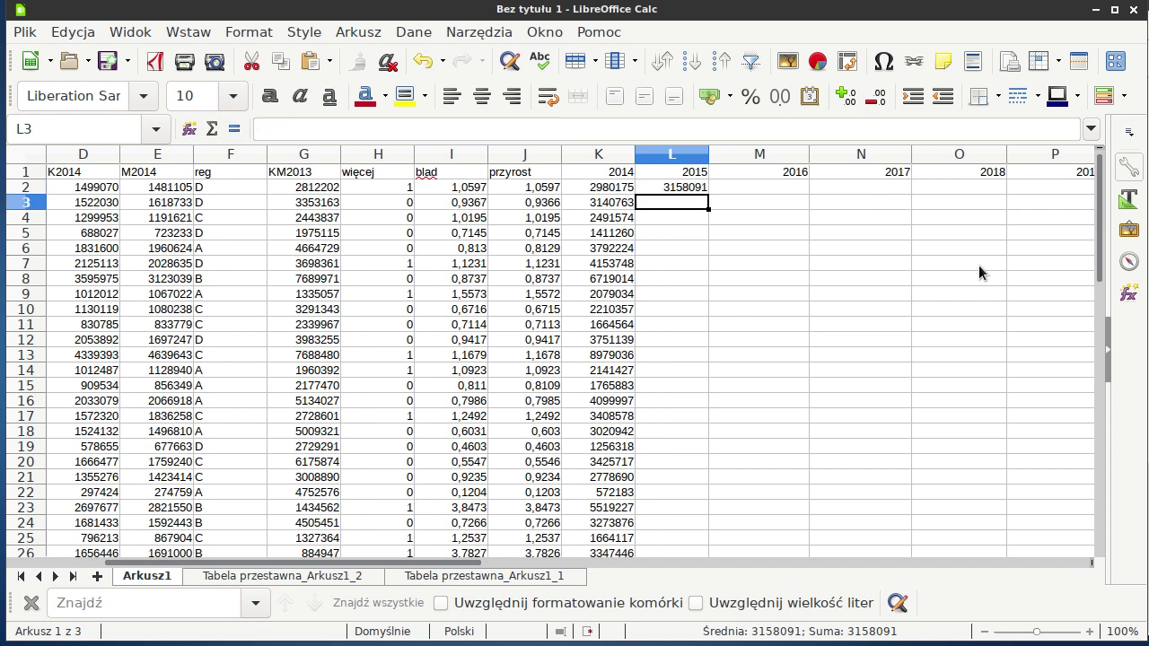
# Fill L2's projection formula across to V2 and down to row 51, then check T22
pyautogui.click(698, 189)
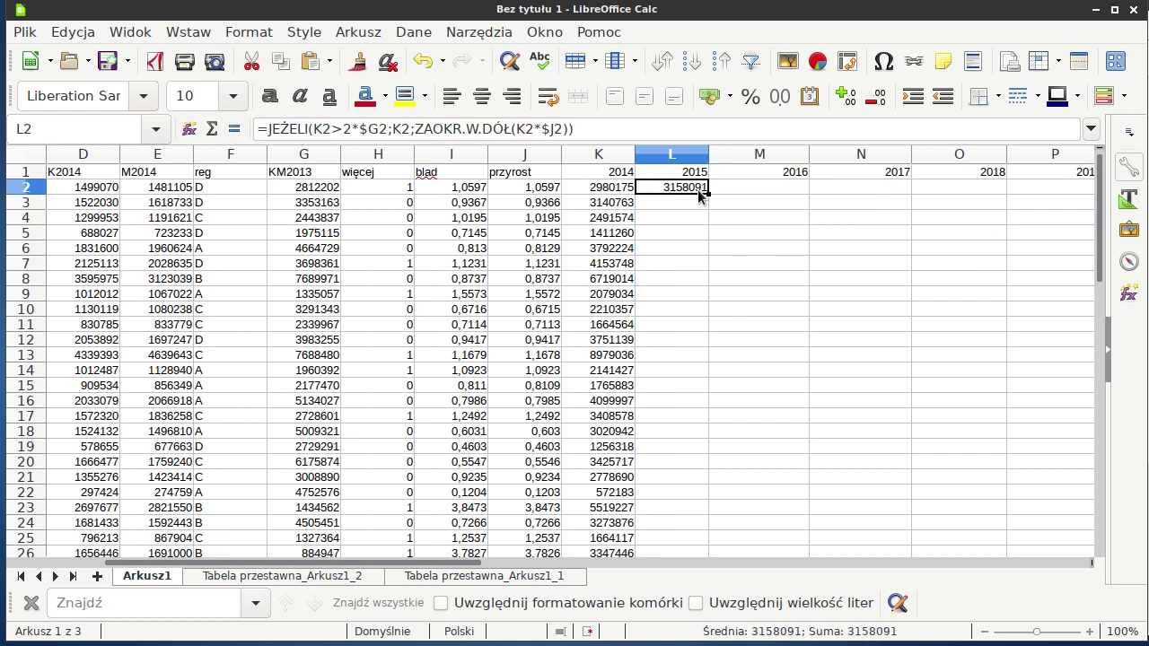
pyautogui.moveTo(708, 194); pyautogui.dragTo(1137, 191)
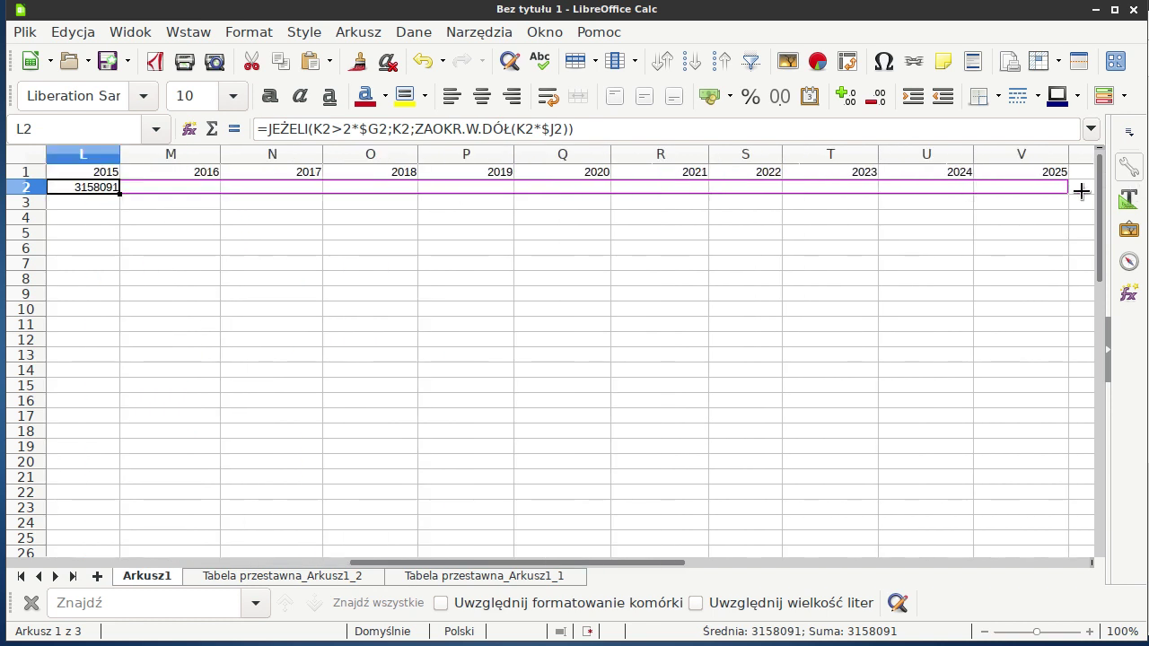
pyautogui.moveTo(1137, 191); pyautogui.dragTo(1033, 190)
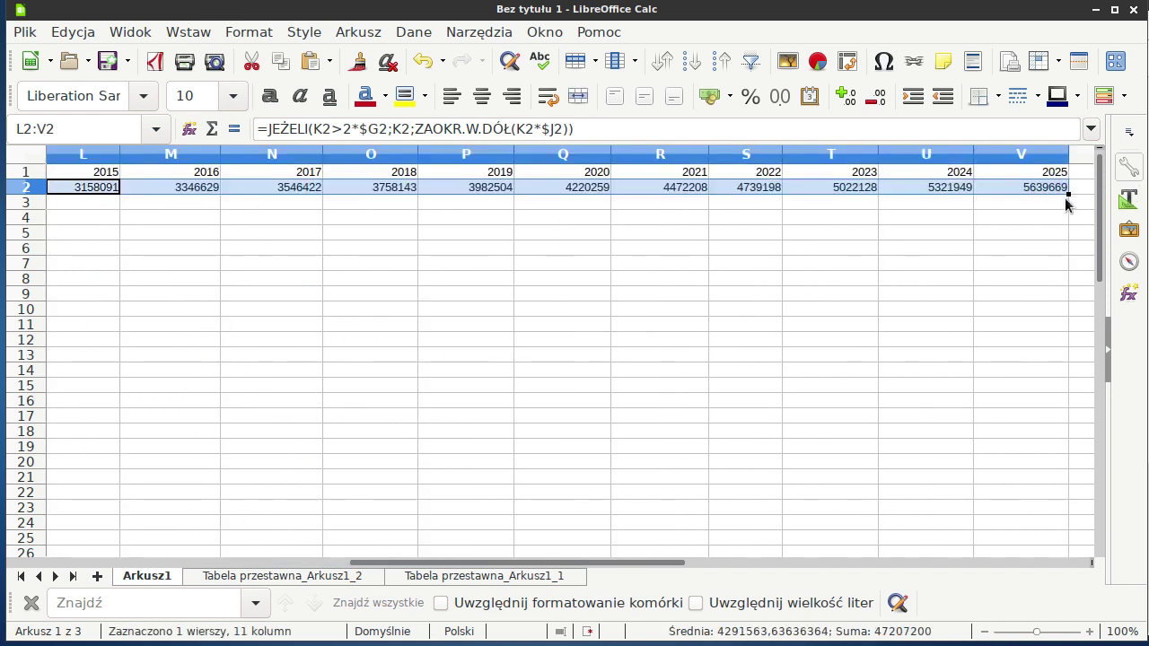
pyautogui.doubleClick(1068, 194)
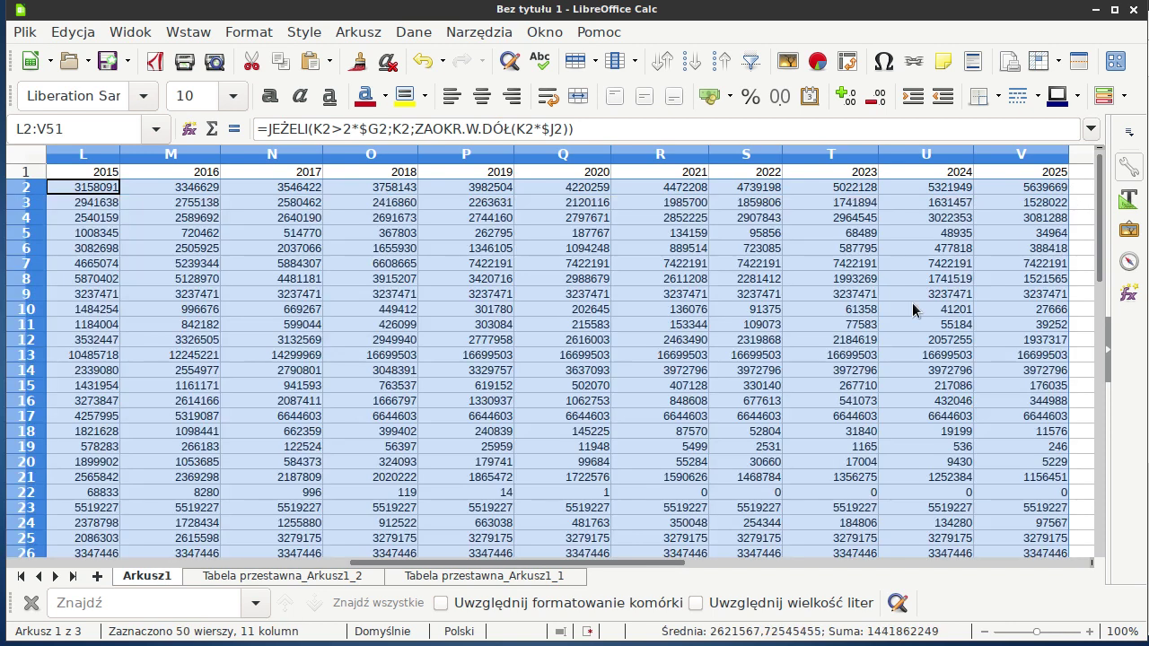
pyautogui.moveTo(655, 569); pyautogui.dragTo(581, 578)
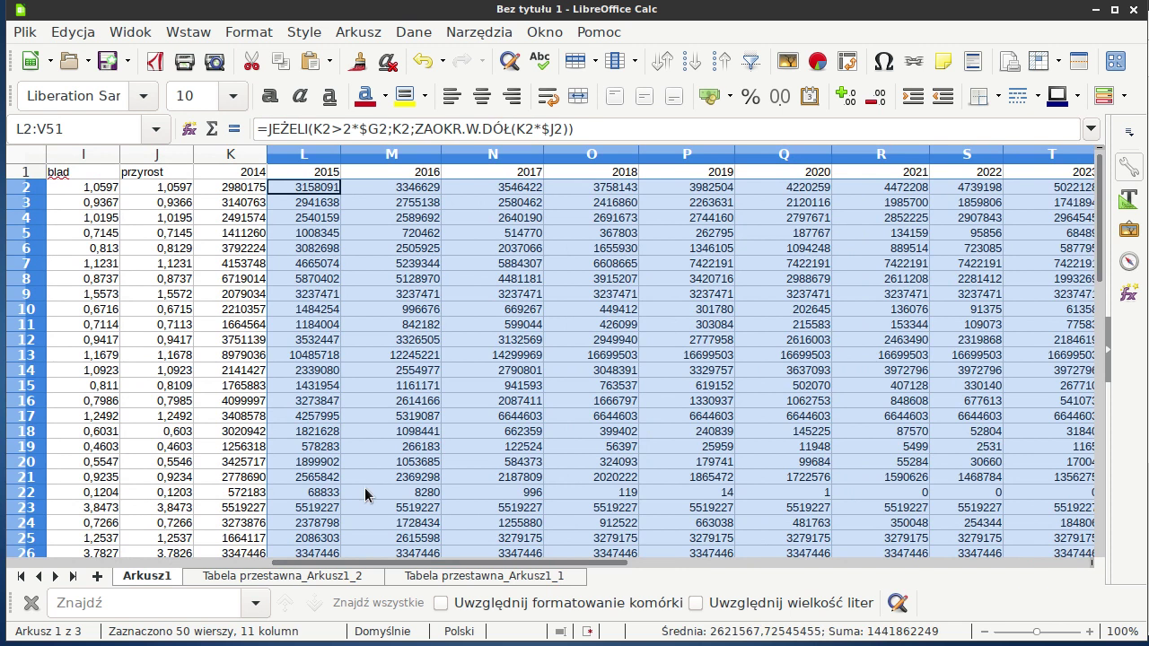
pyautogui.click(1008, 495)
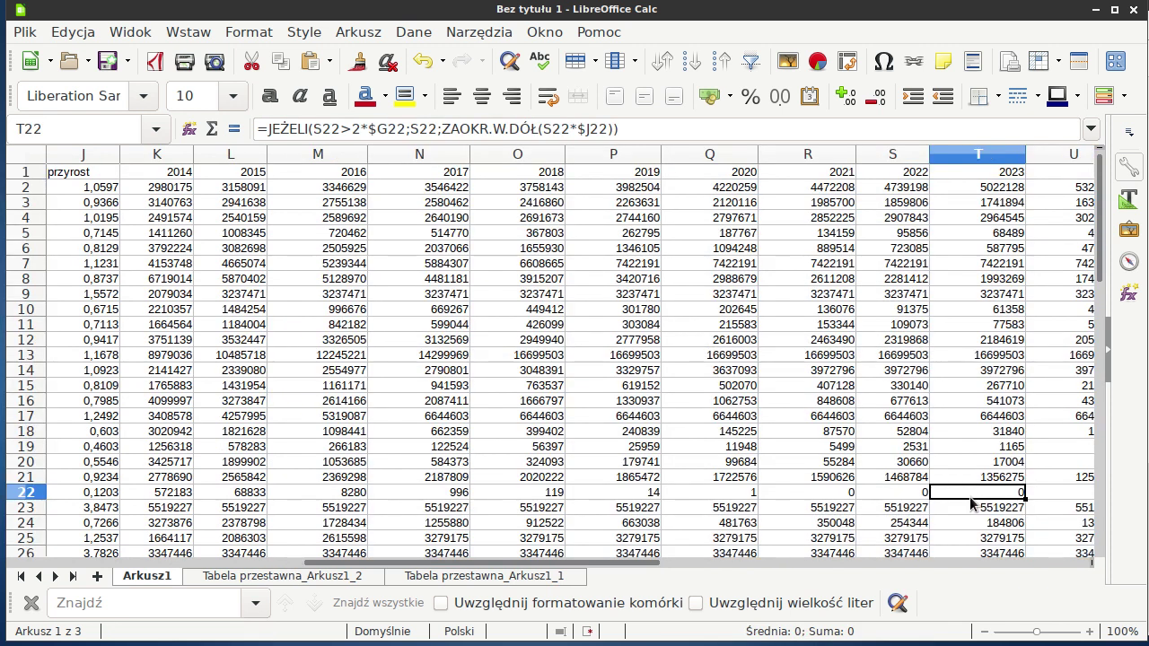
pyautogui.hotkey('alt', 'Tab')
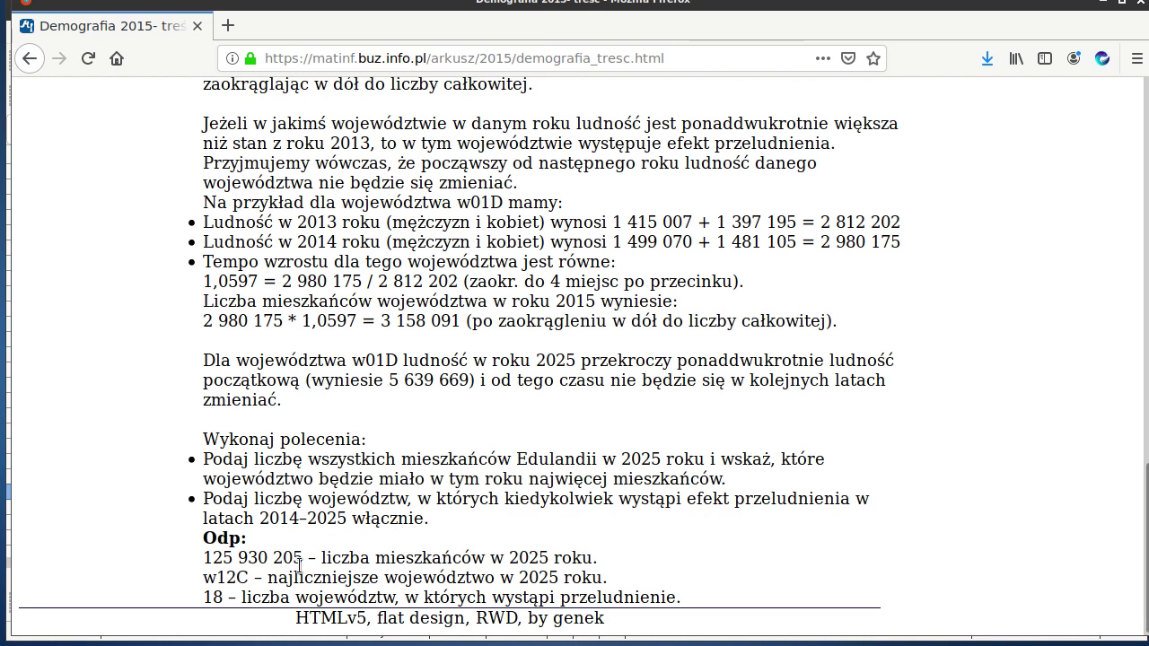
pyautogui.hotkey('alt', 'Tab')
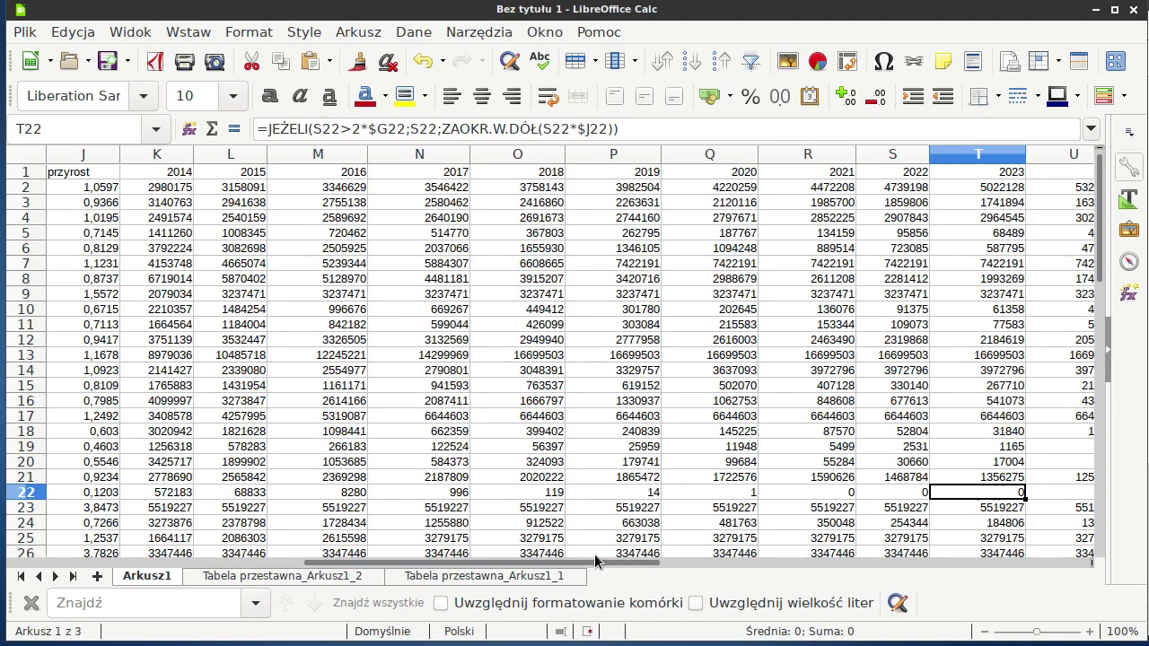
# Put a 2025 total in V52 and correct its range to =SUMA(V2:V51)
pyautogui.hscroll(3, 595, 563)
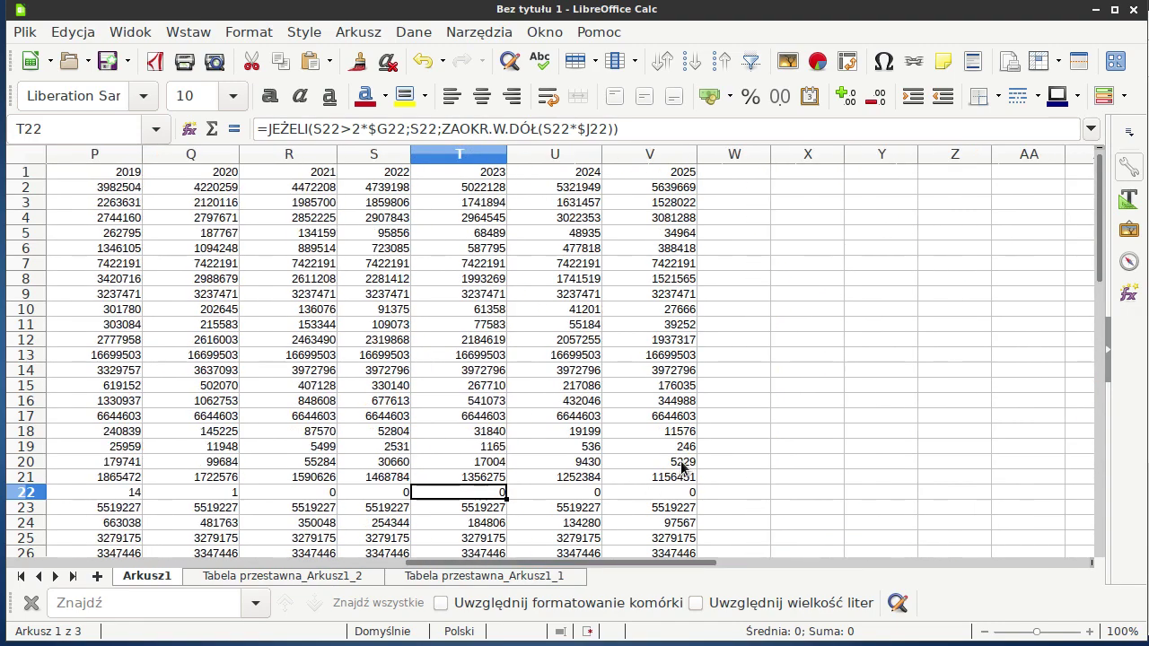
pyautogui.click(684, 447)
pyautogui.hotkey('ctrl', 'Down')
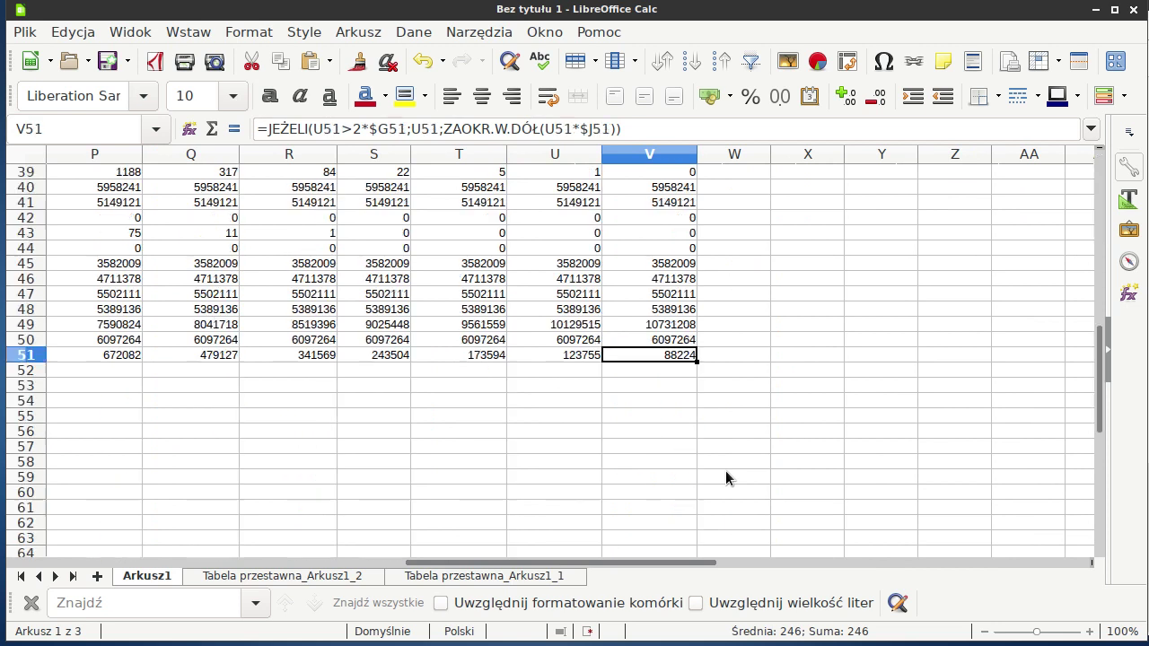
pyautogui.press('Down')
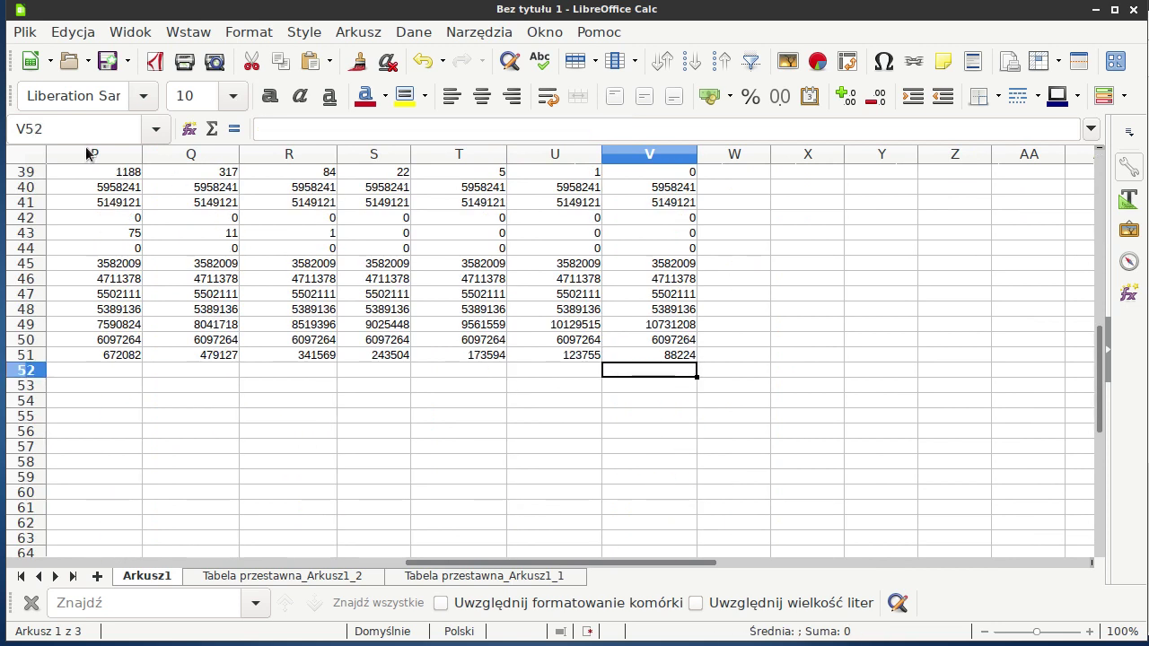
pyautogui.click(212, 130)
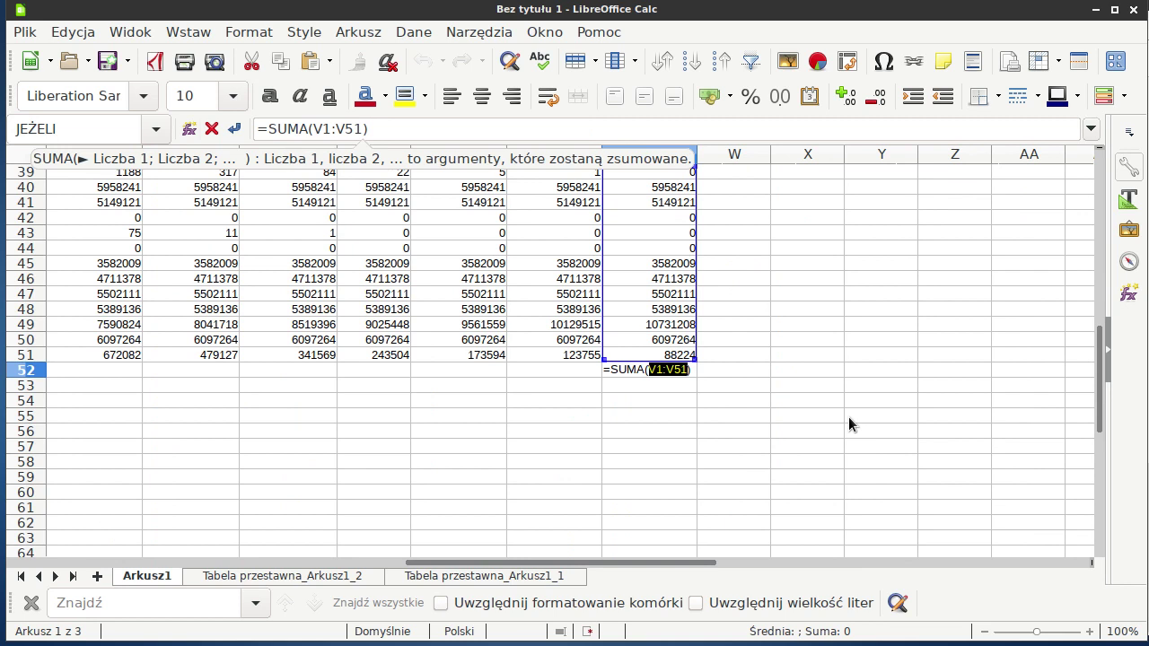
pyautogui.press('End')
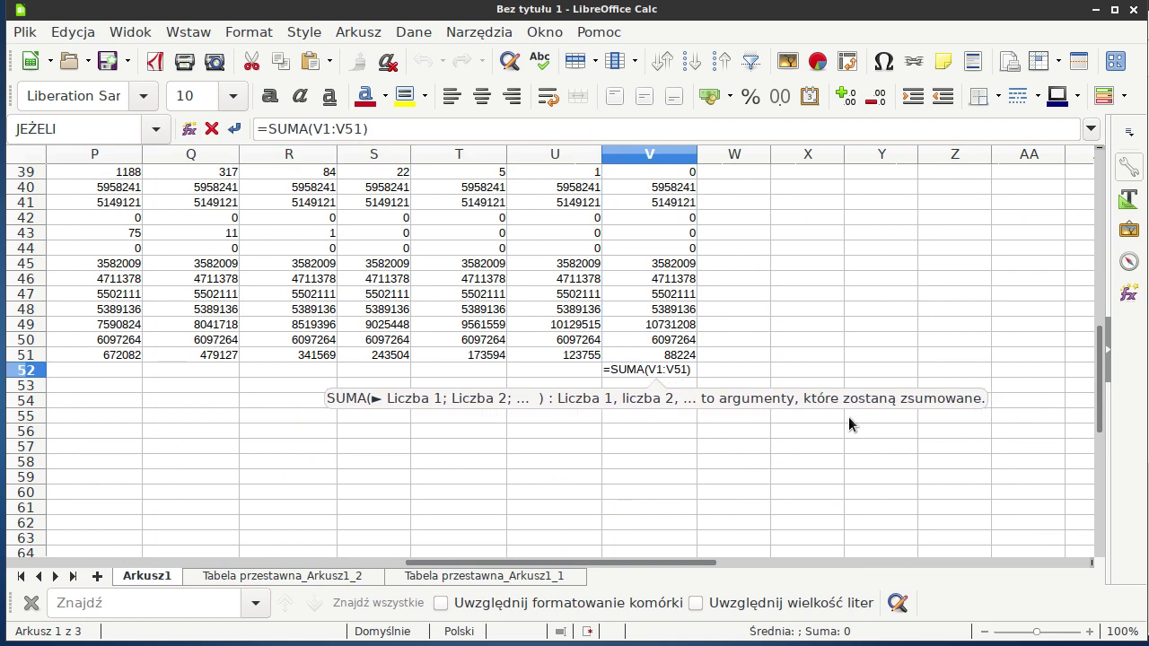
pyautogui.press('Return')
pyautogui.press('Up')
pyautogui.press('F2')
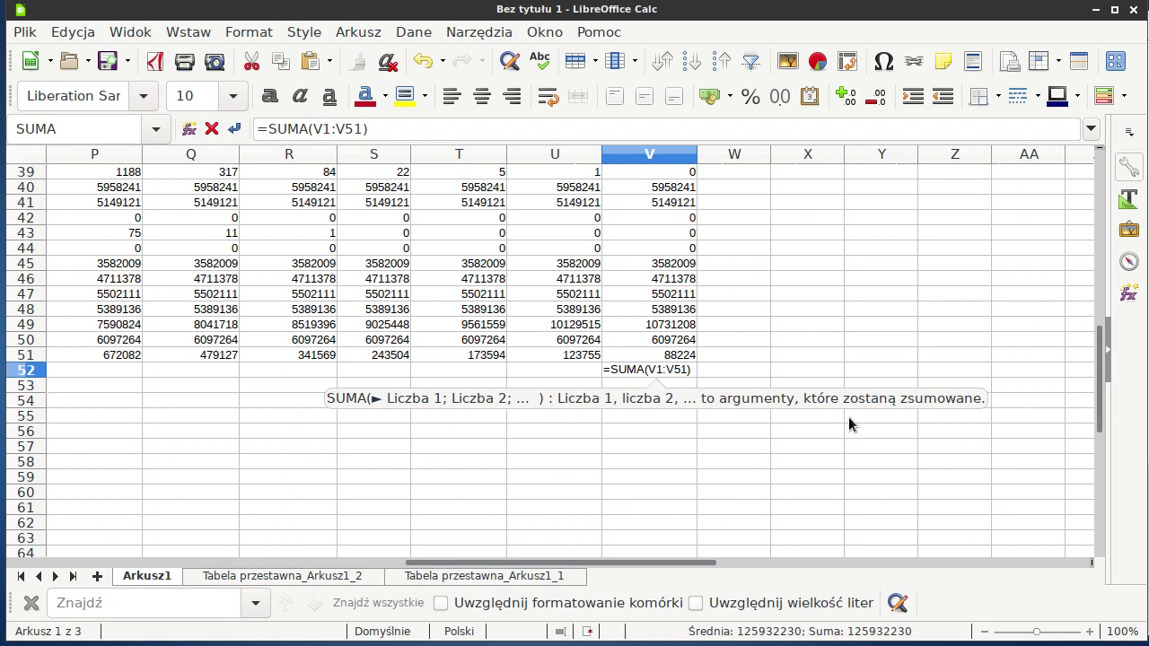
pyautogui.press('BackSpace')
pyautogui.write('2')
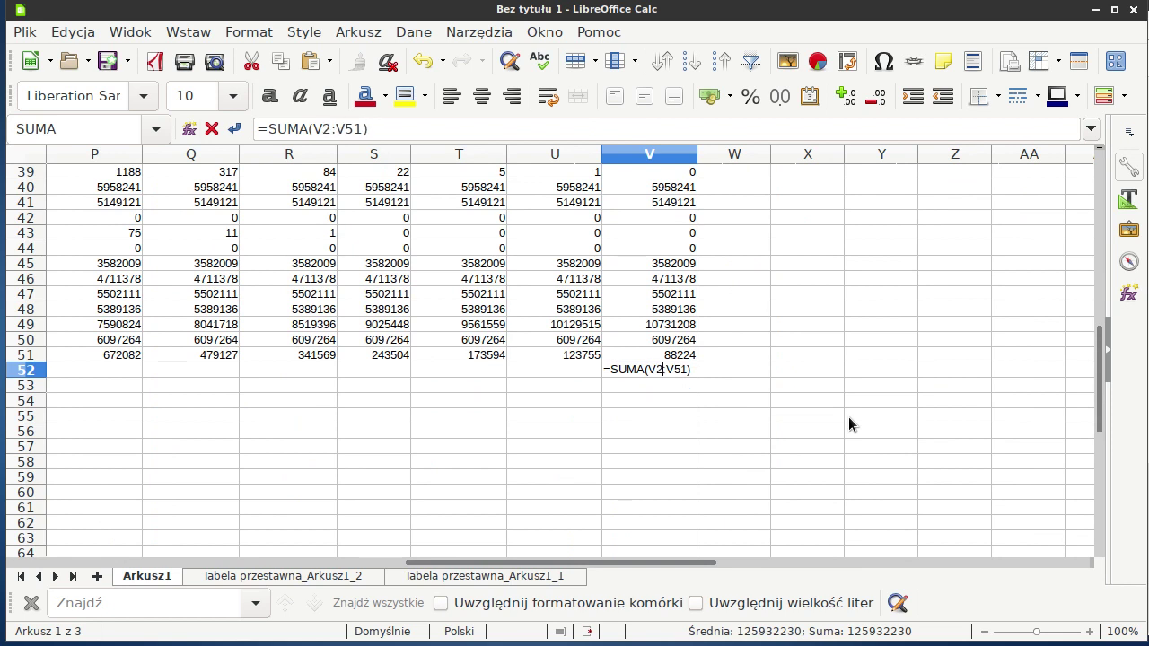
pyautogui.press('Return')
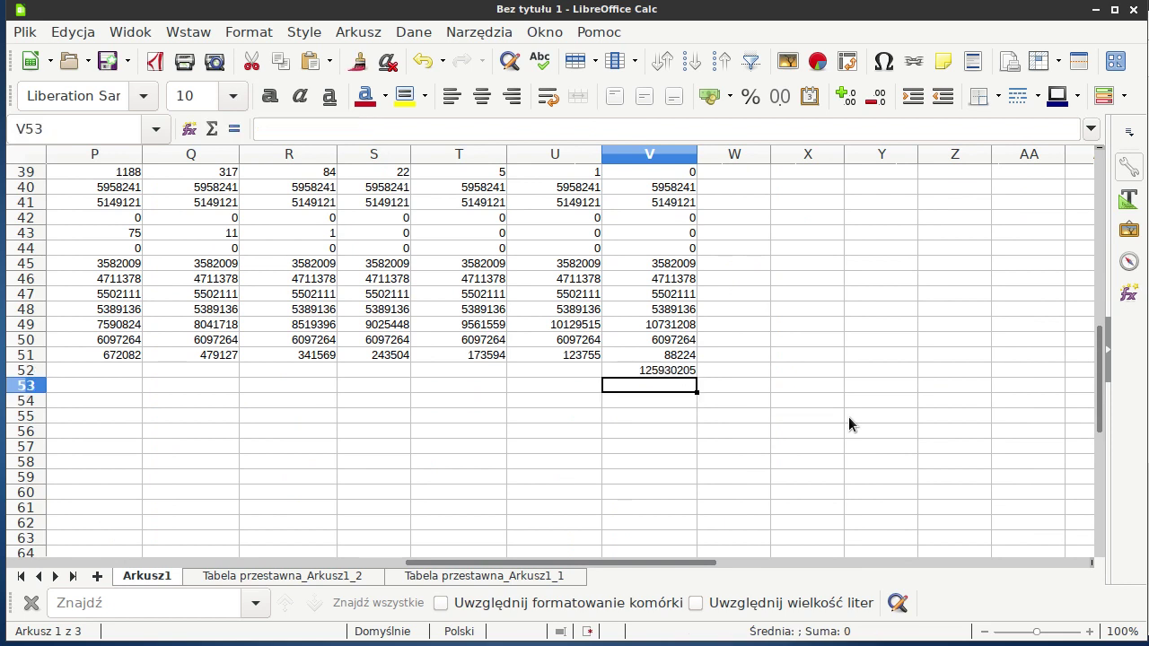
# Make the V52 total of 125930205 bold
pyautogui.press('Up')
pyautogui.hotkey('ctrl', 'Up')
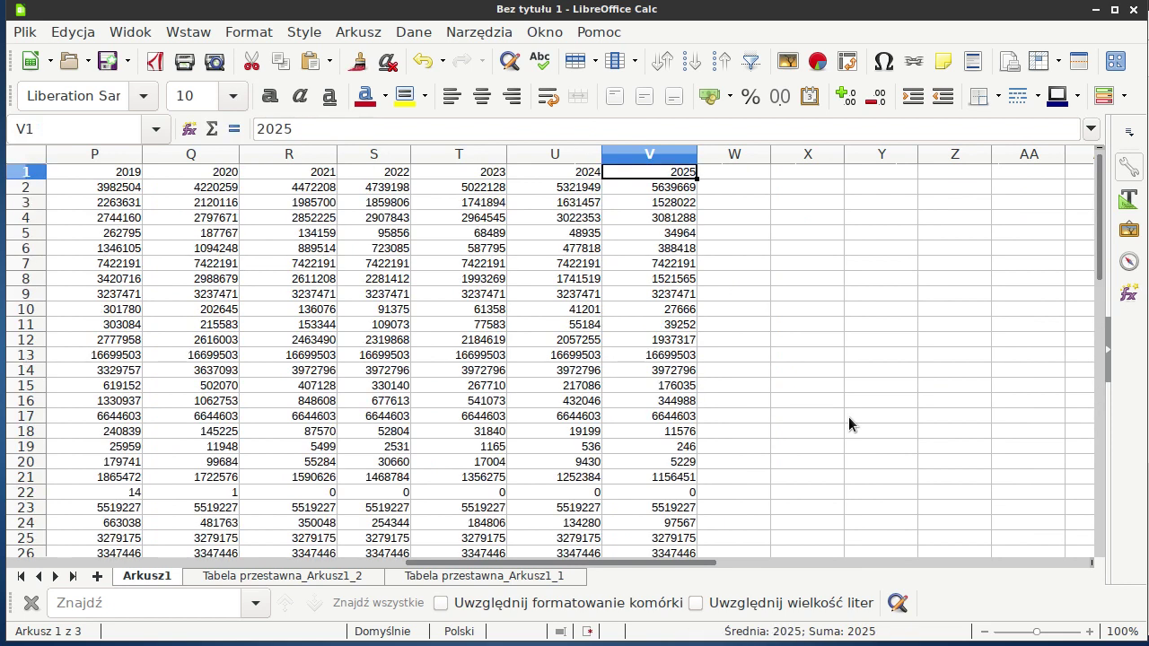
pyautogui.hotkey('ctrl', 'Down')
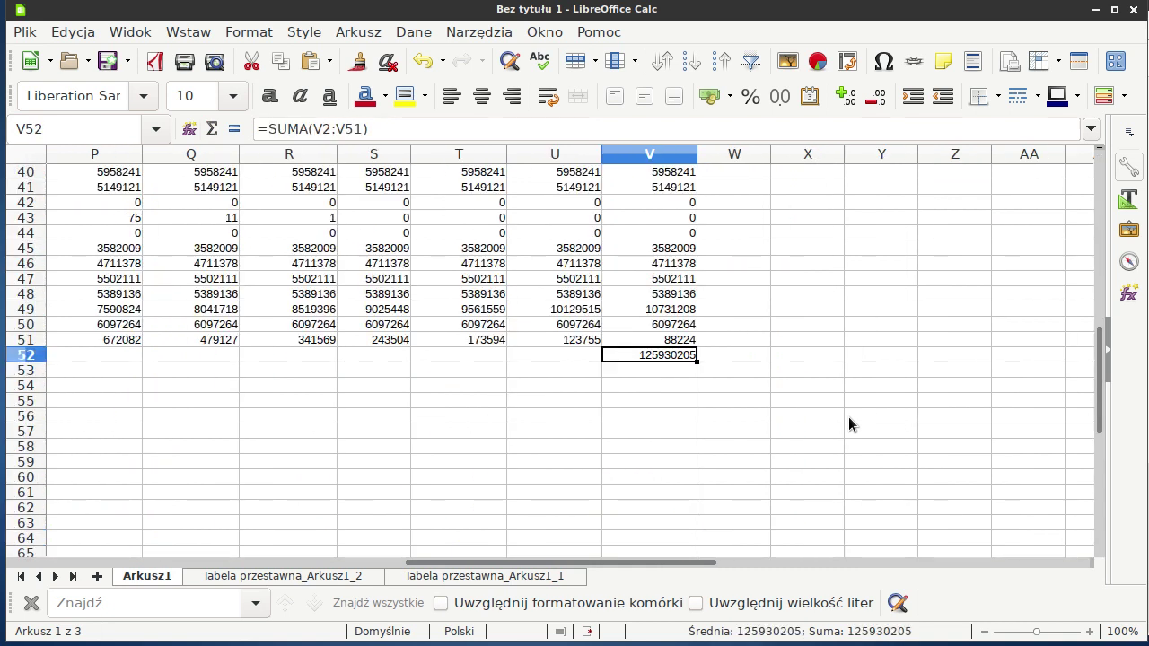
pyautogui.press('Up')
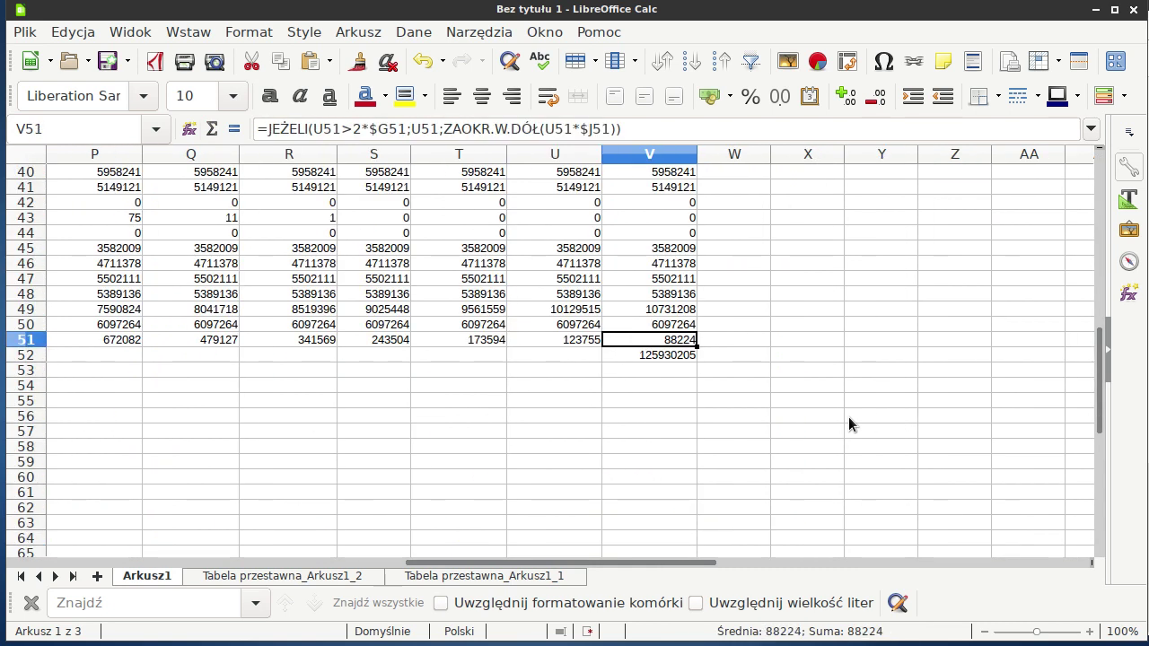
pyautogui.press('Down')
pyautogui.press('Right')
pyautogui.press('Left')
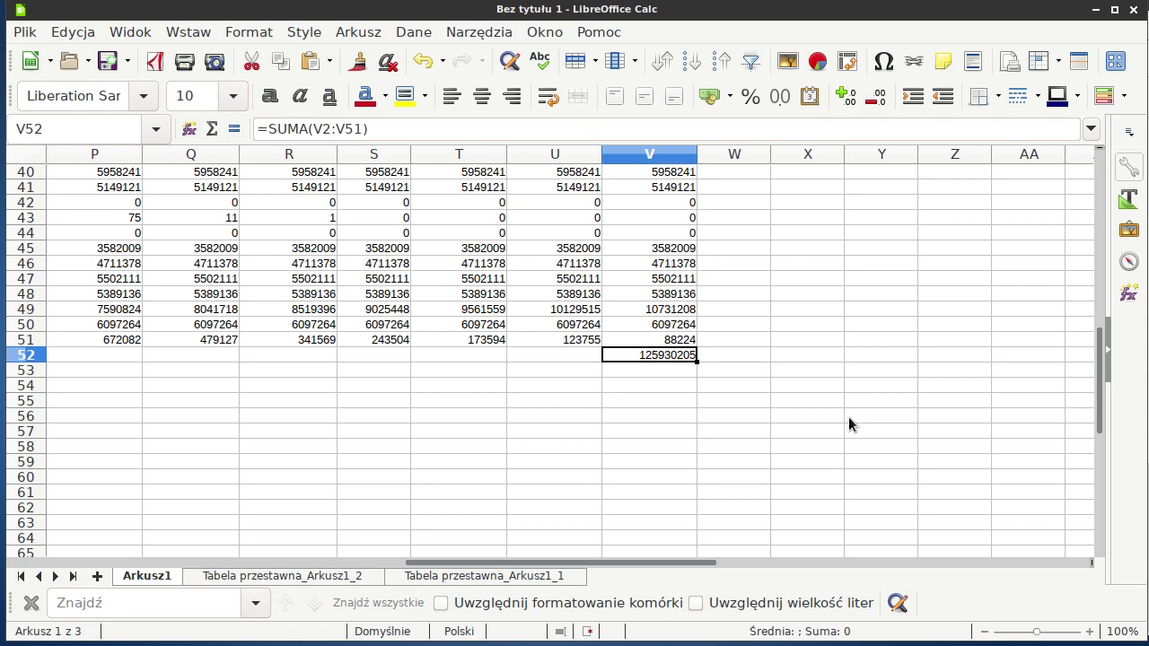
pyautogui.hotkey('ctrl', 'b')
pyautogui.press('Right')
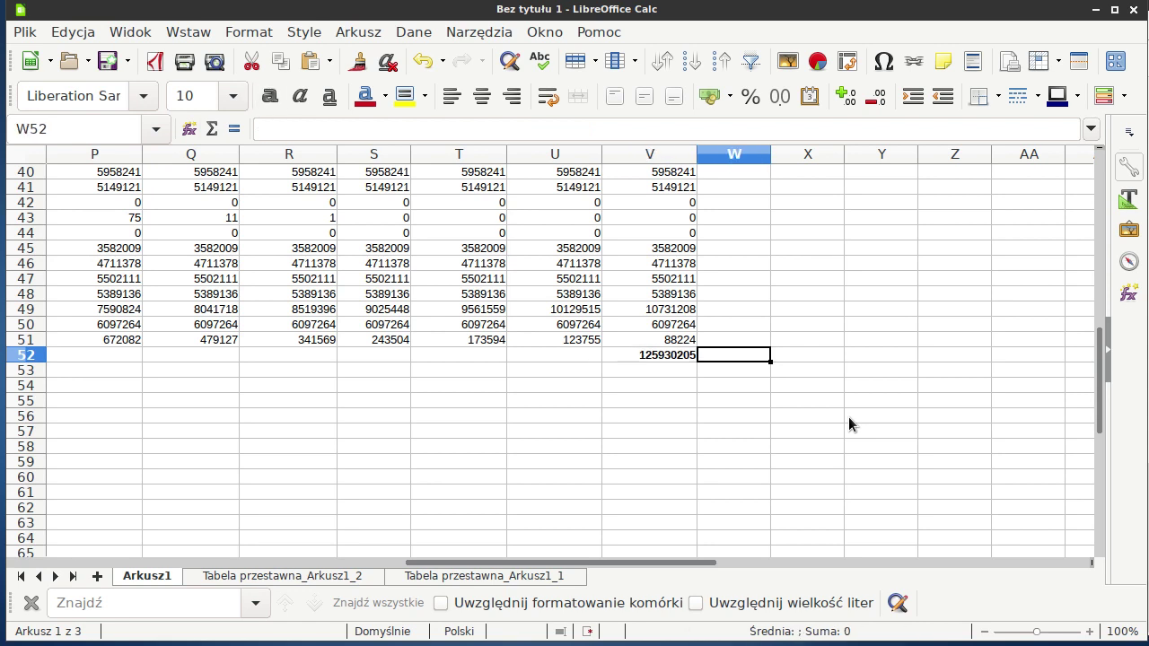
pyautogui.write('mose')
pyautogui.press('BackSpace')
pyautogui.press('BackSpace')
pyautogui.press('BackSpace')
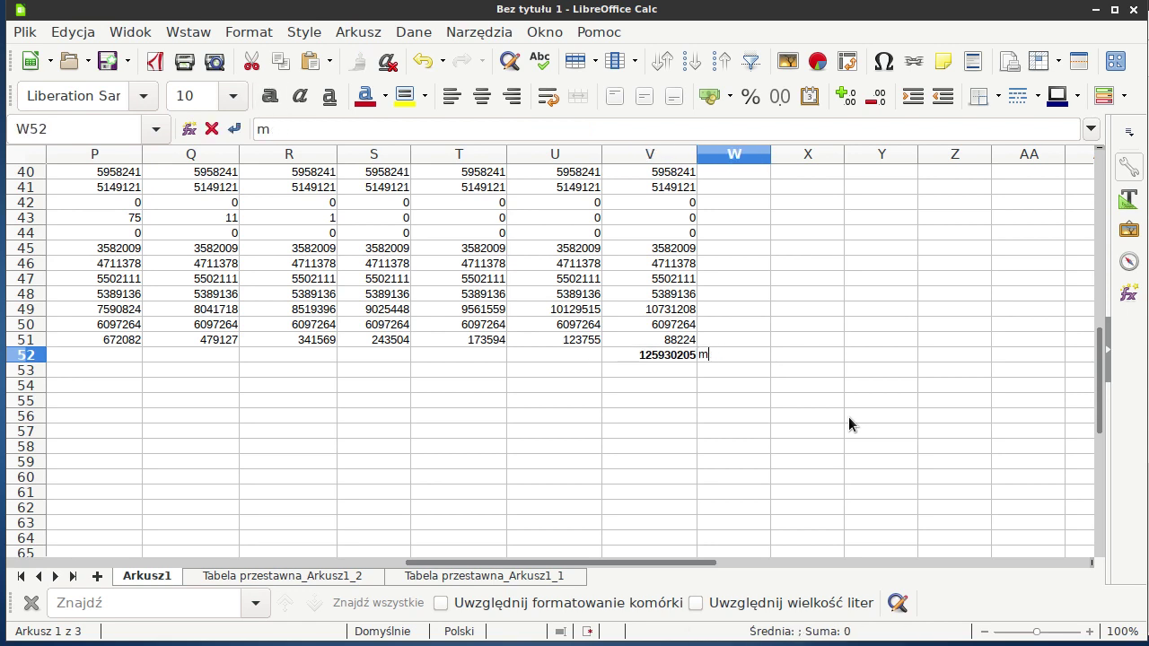
pyautogui.press('BackSpace')
pyautogui.write('=mak')
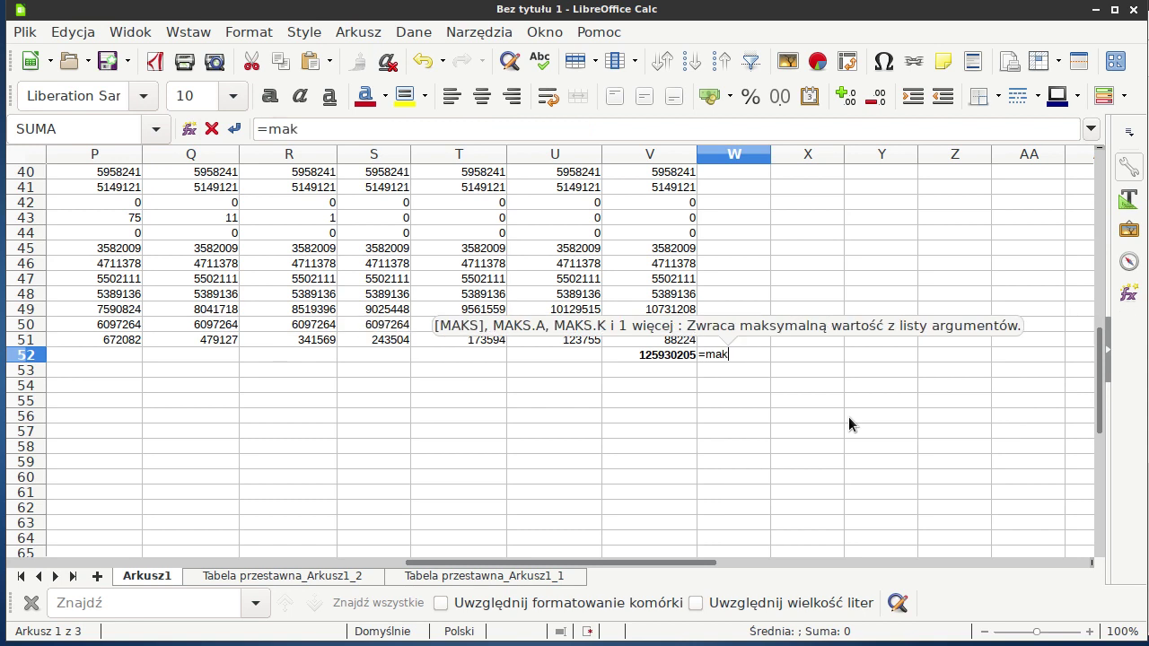
pyautogui.write('s(')
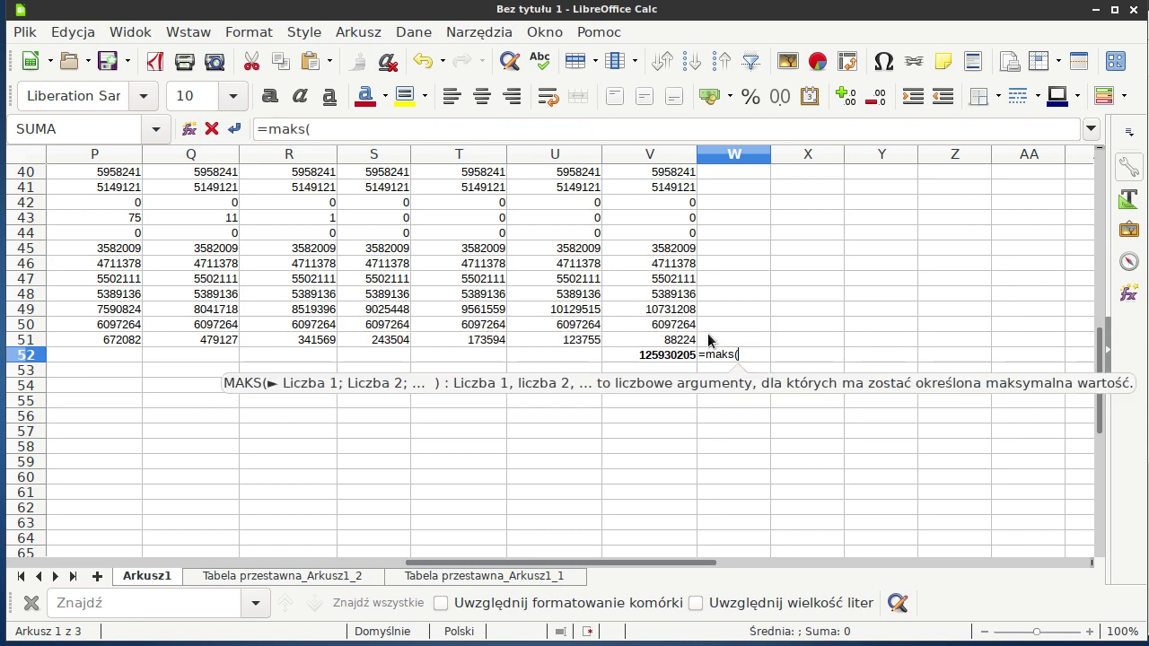
pyautogui.click(675, 341)
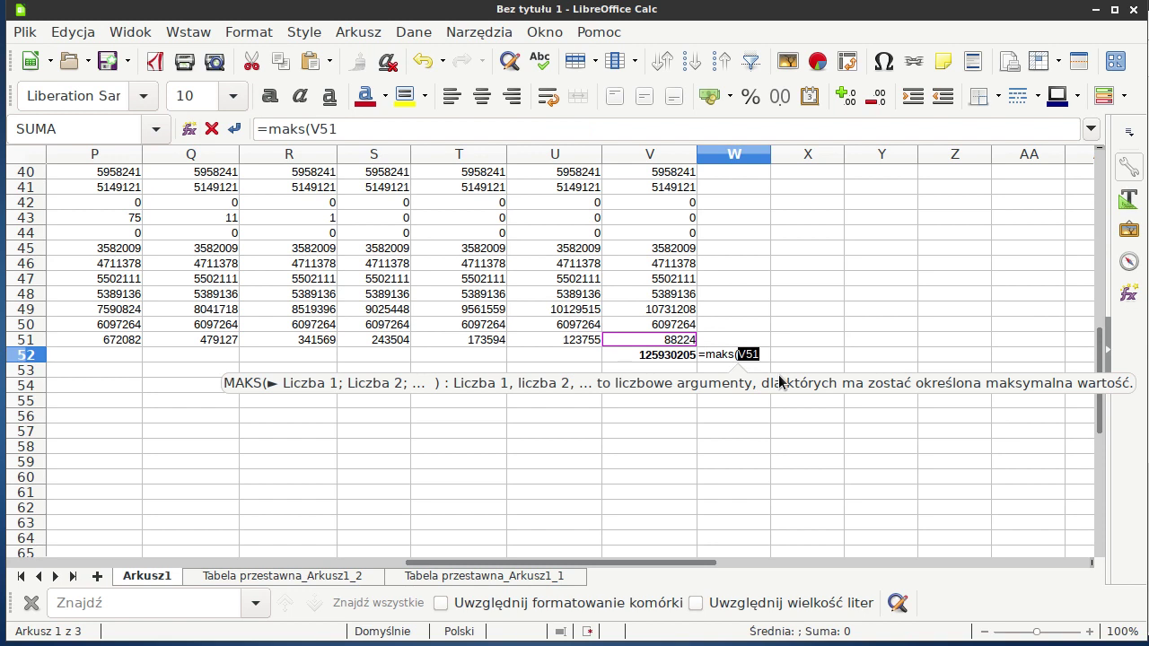
pyautogui.moveTo(675, 343); pyautogui.dragTo(650, 187)
pyautogui.press('Return')
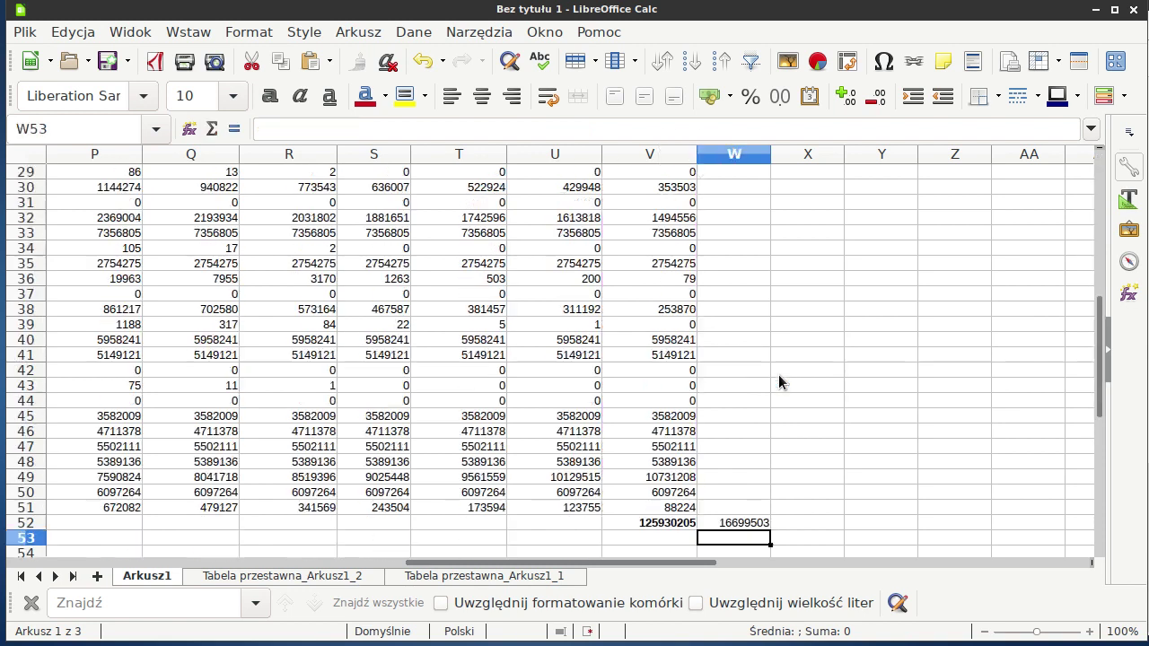
pyautogui.press('Up')
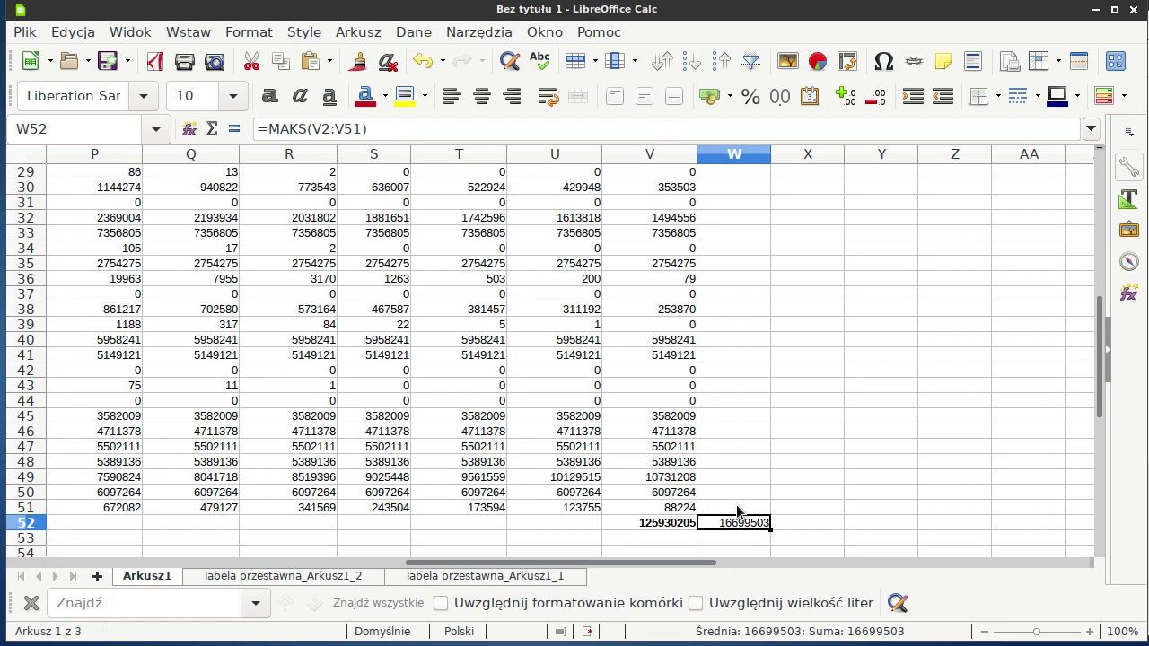
pyautogui.click(738, 509)
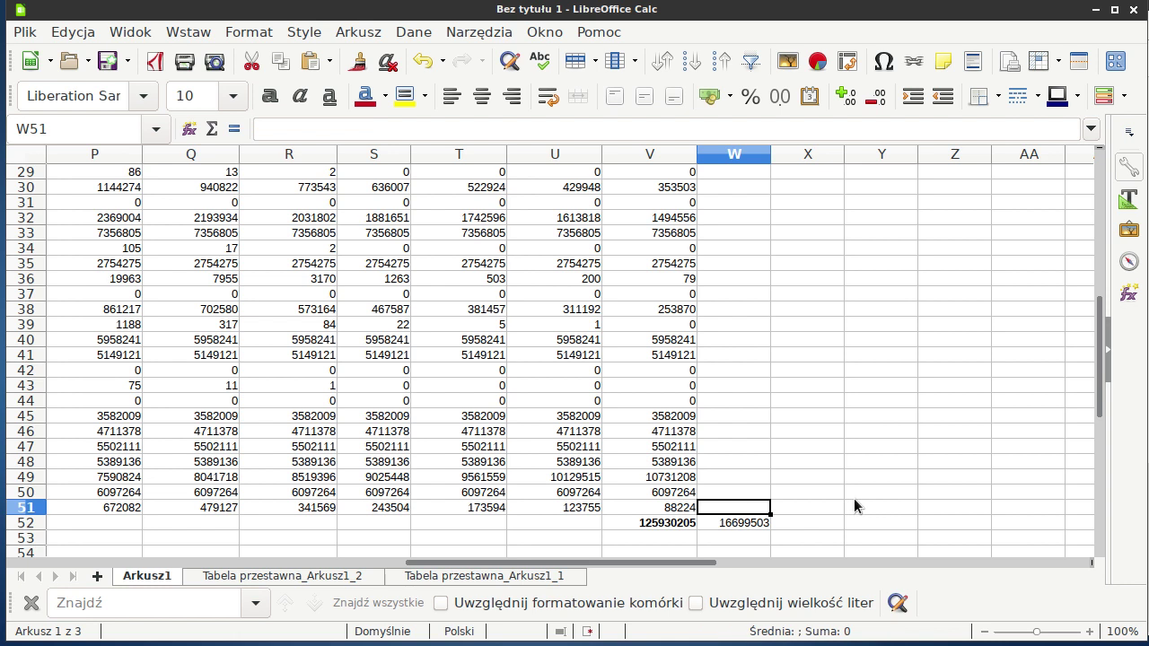
pyautogui.write('=je')
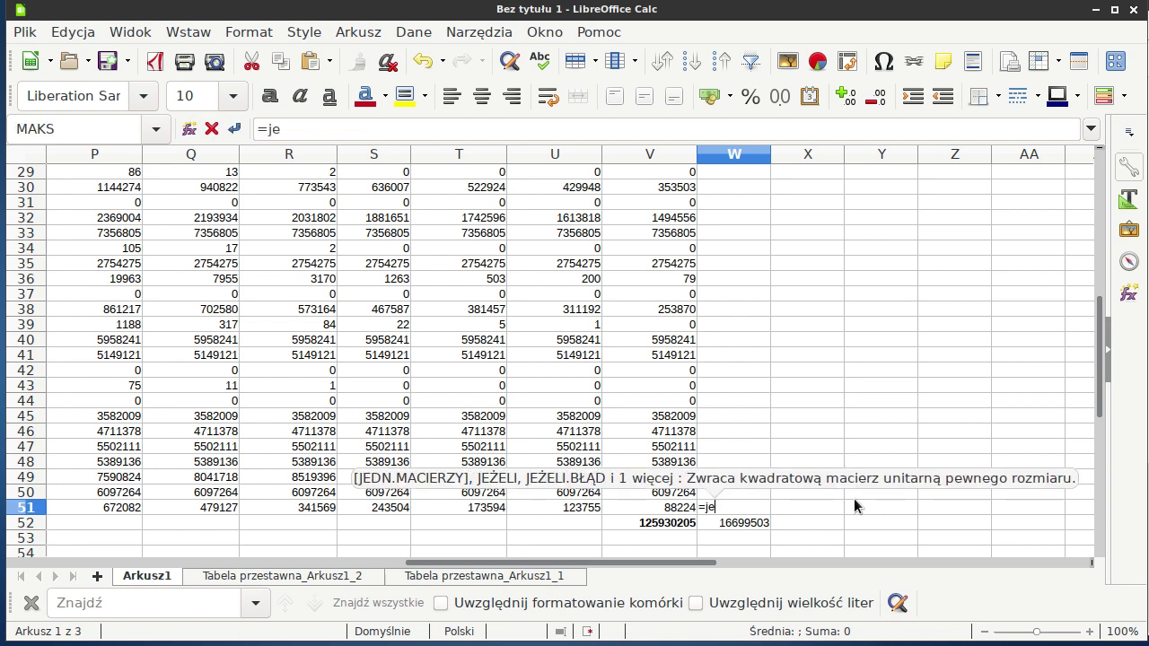
pyautogui.write('żeli')
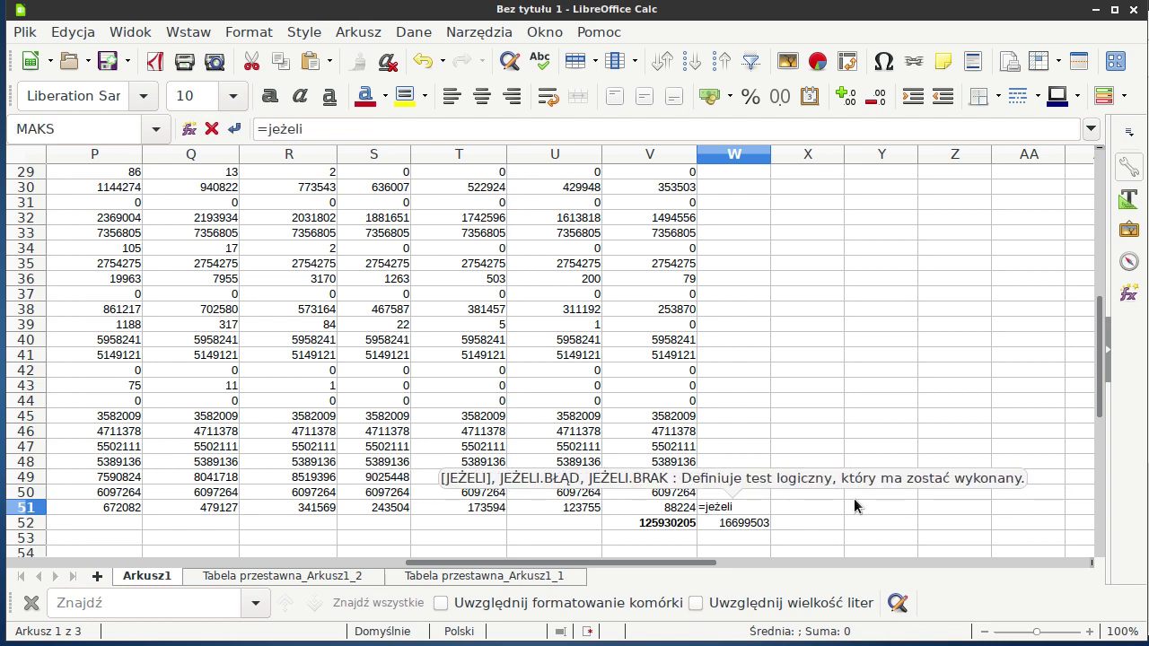
pyautogui.write('(')
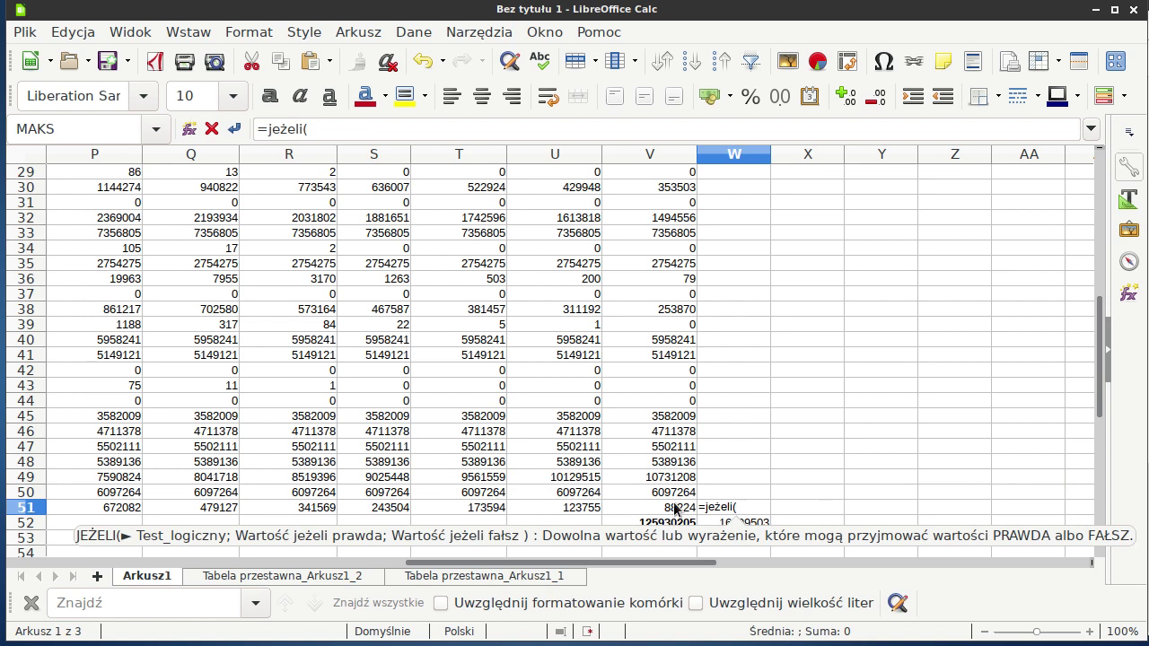
# Complete W51 as =JEŻELI(V51=W52;WIERSZ();0), returning the row number at the maximum
pyautogui.click(675, 510)
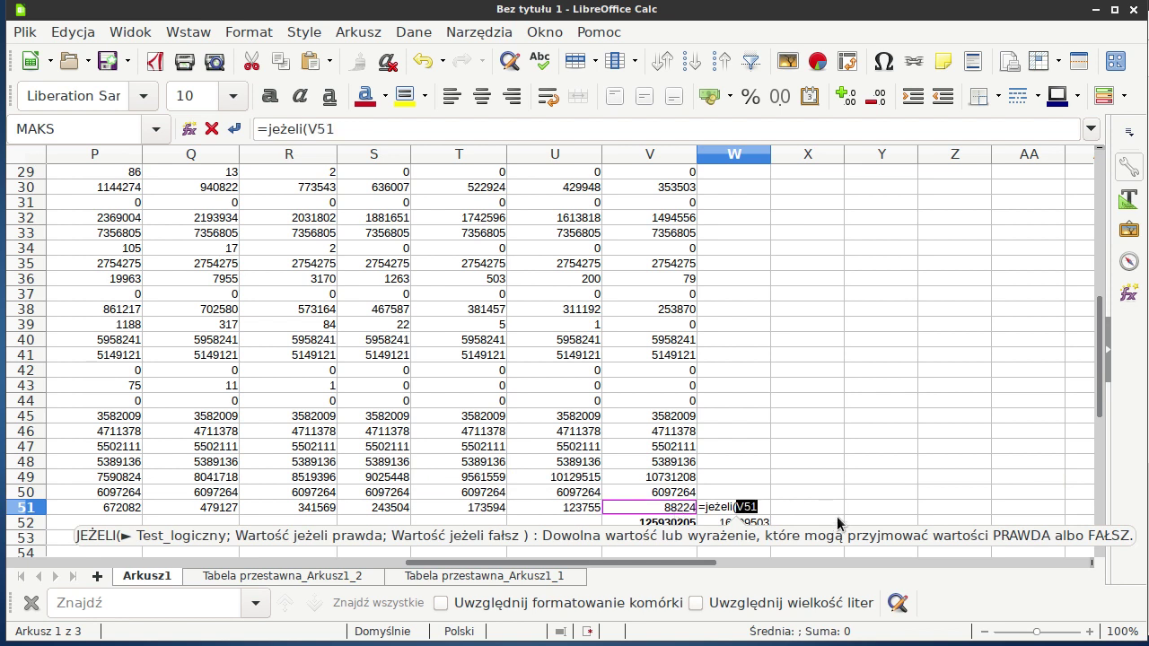
pyautogui.write('=')
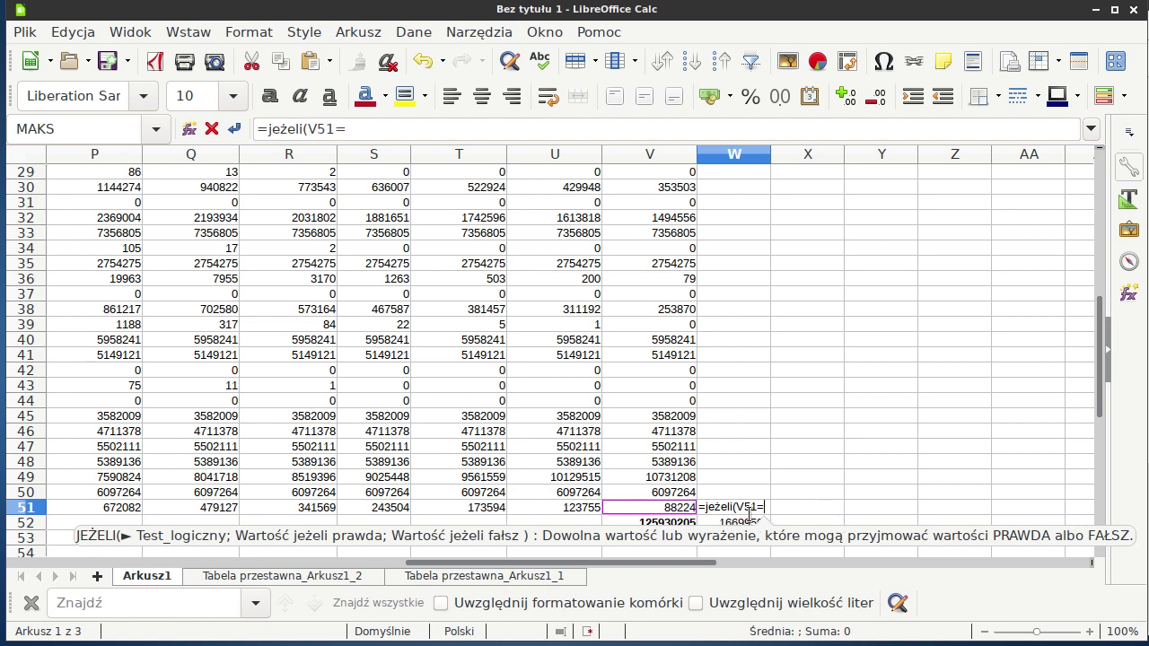
pyautogui.click(743, 524)
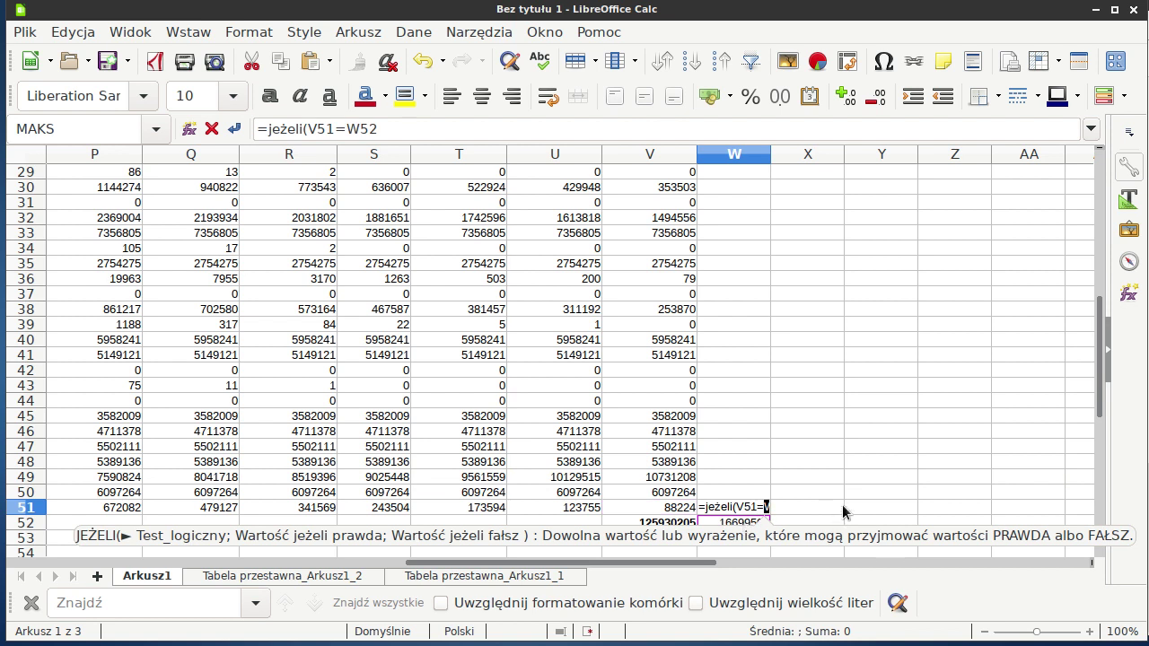
pyautogui.write(';')
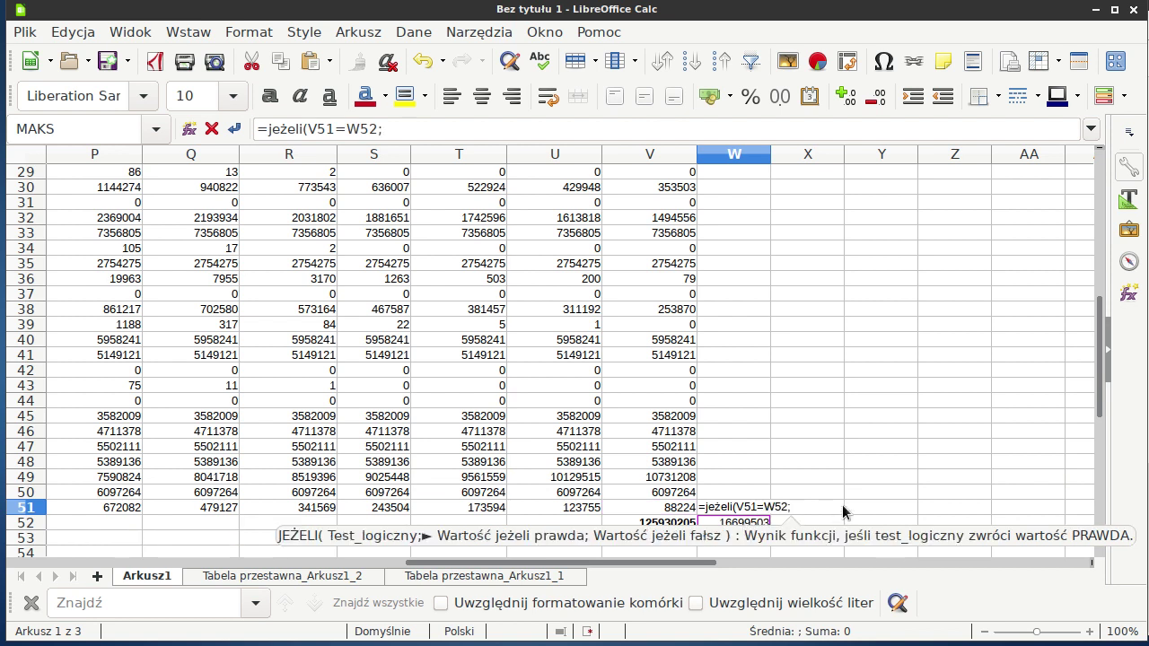
pyautogui.write('wiers(')
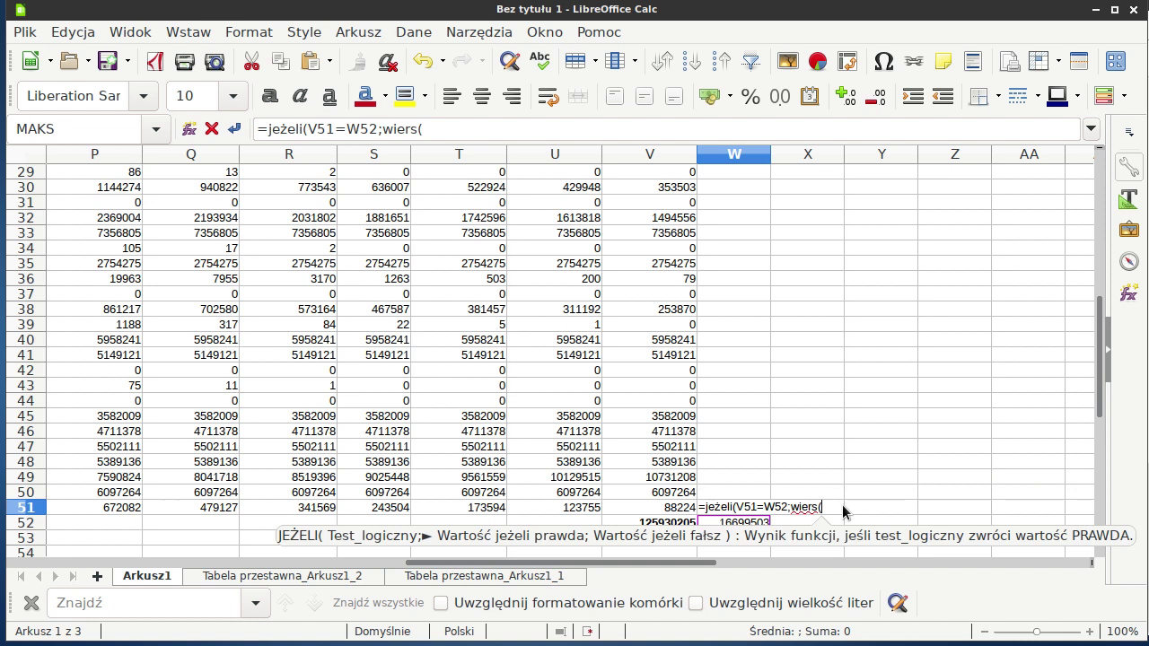
pyautogui.press('BackSpace')
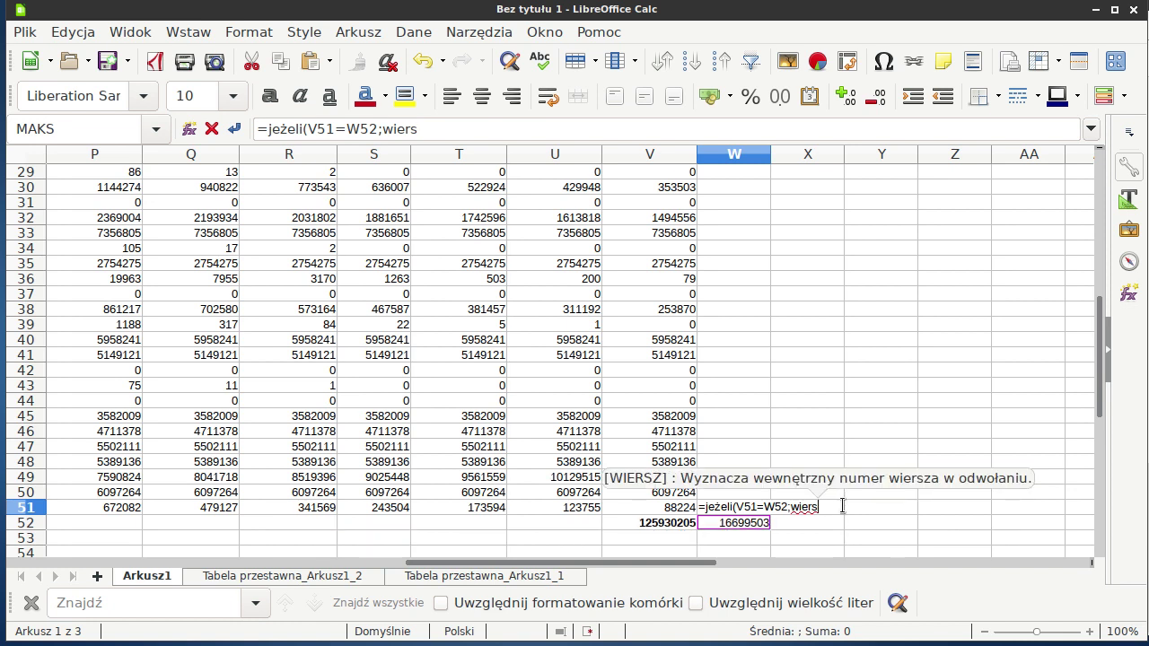
pyautogui.write('z()')
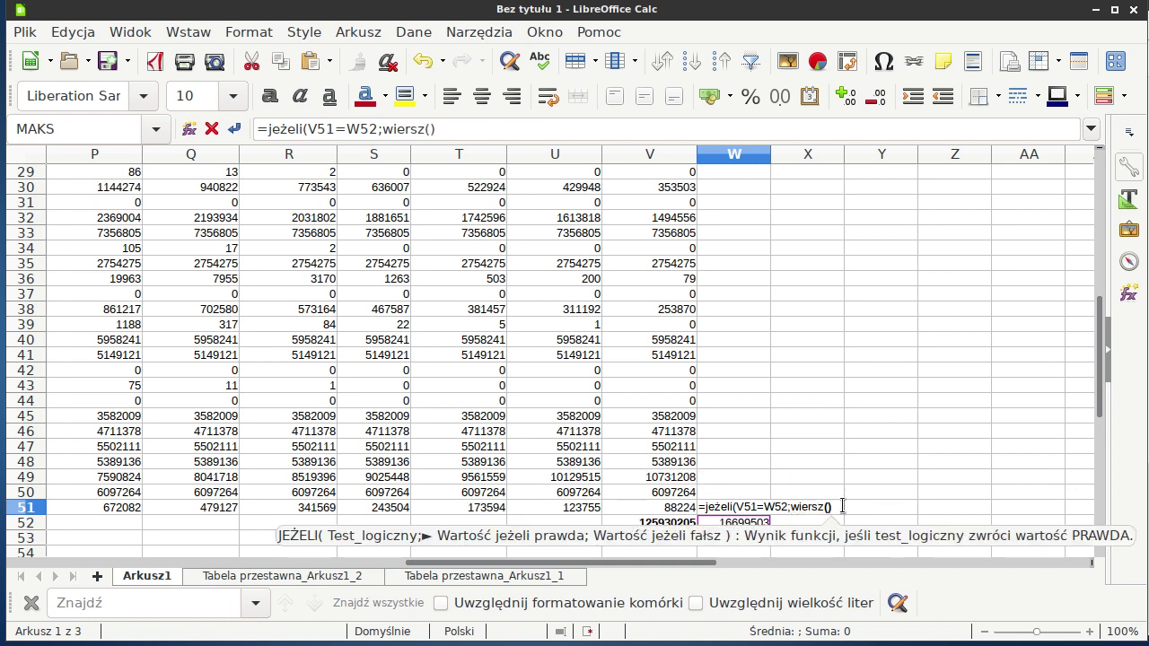
pyautogui.write(';')
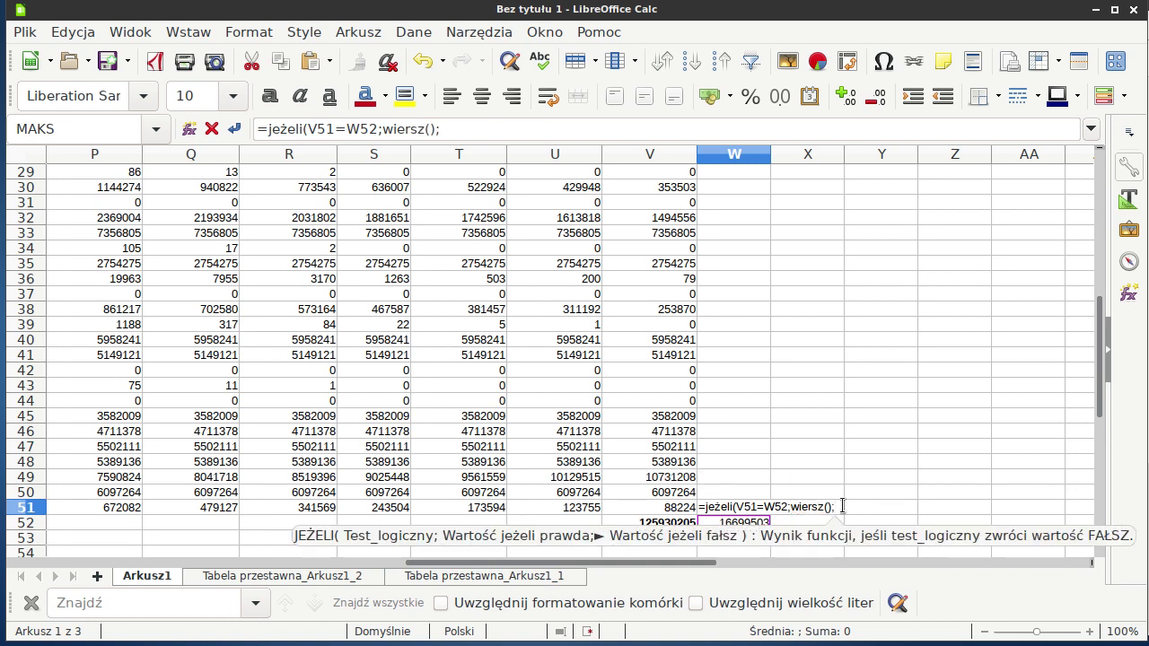
pyautogui.write('0')
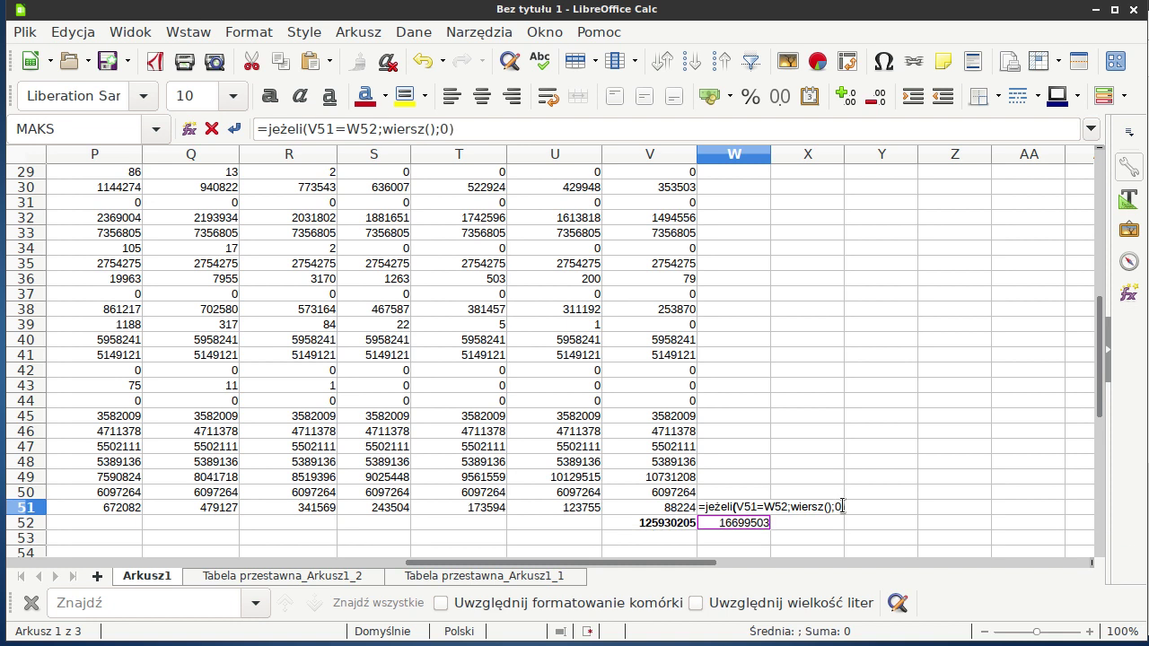
pyautogui.press('Return')
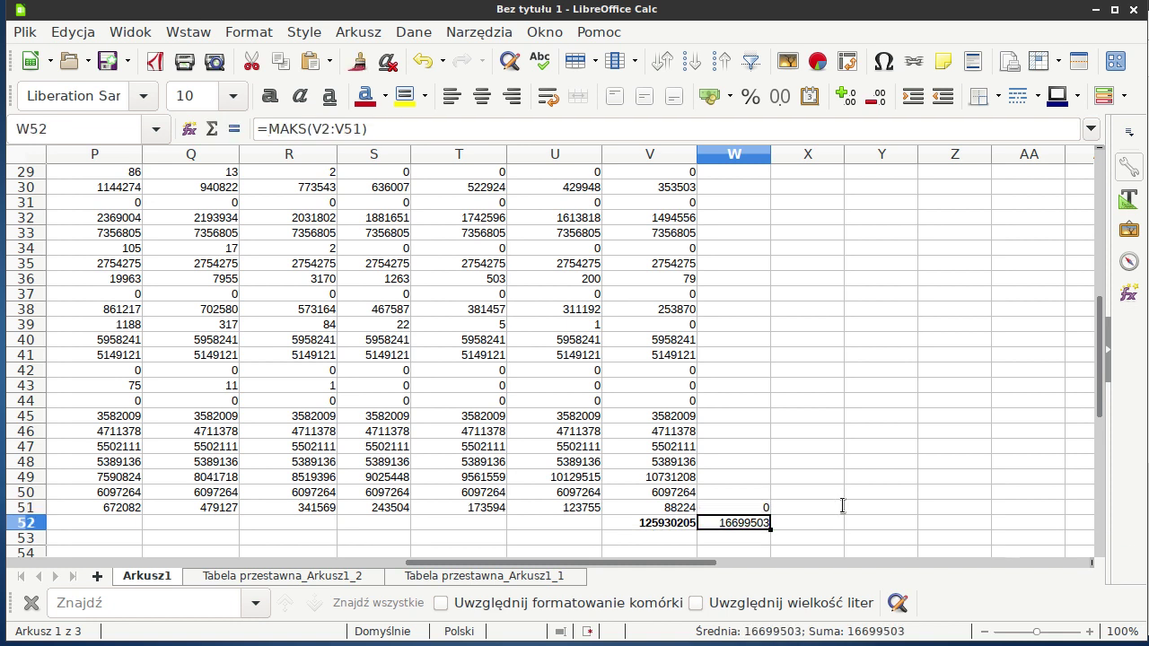
# Anchor the maximum reference in W51's formula as W$52
pyautogui.press('Up')
pyautogui.press('F2')
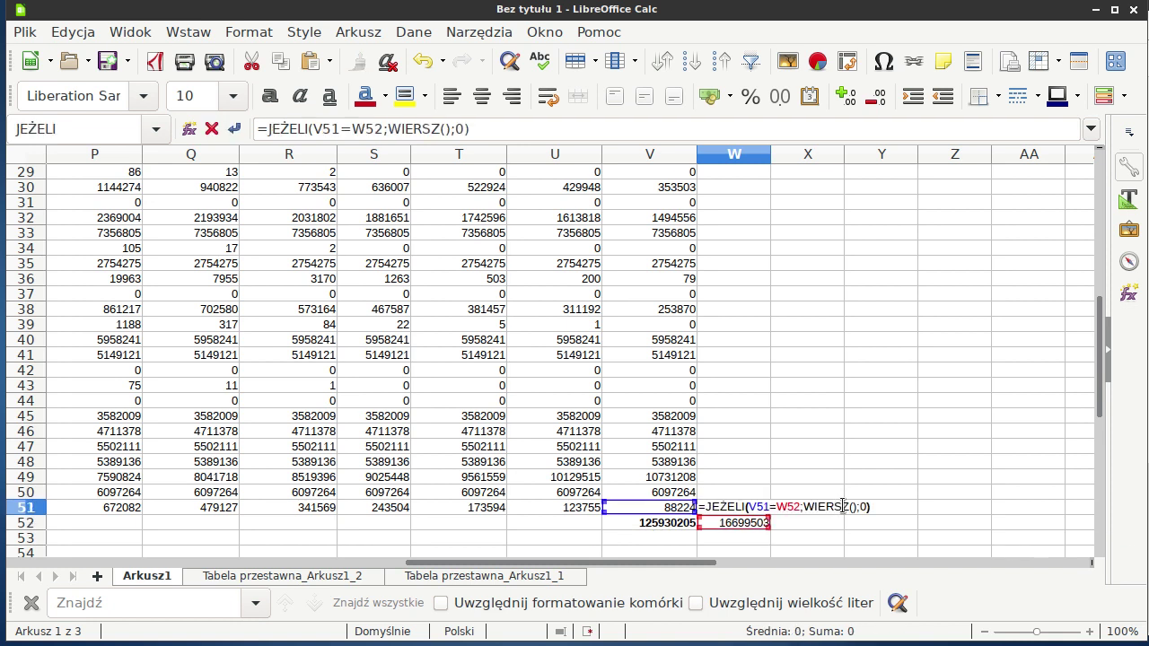
pyautogui.press('Left')
pyautogui.press('Left')
pyautogui.press('Left')
pyautogui.press('Left')
pyautogui.press('Left')
pyautogui.press('Left')
pyautogui.press('Left')
pyautogui.press('Left')
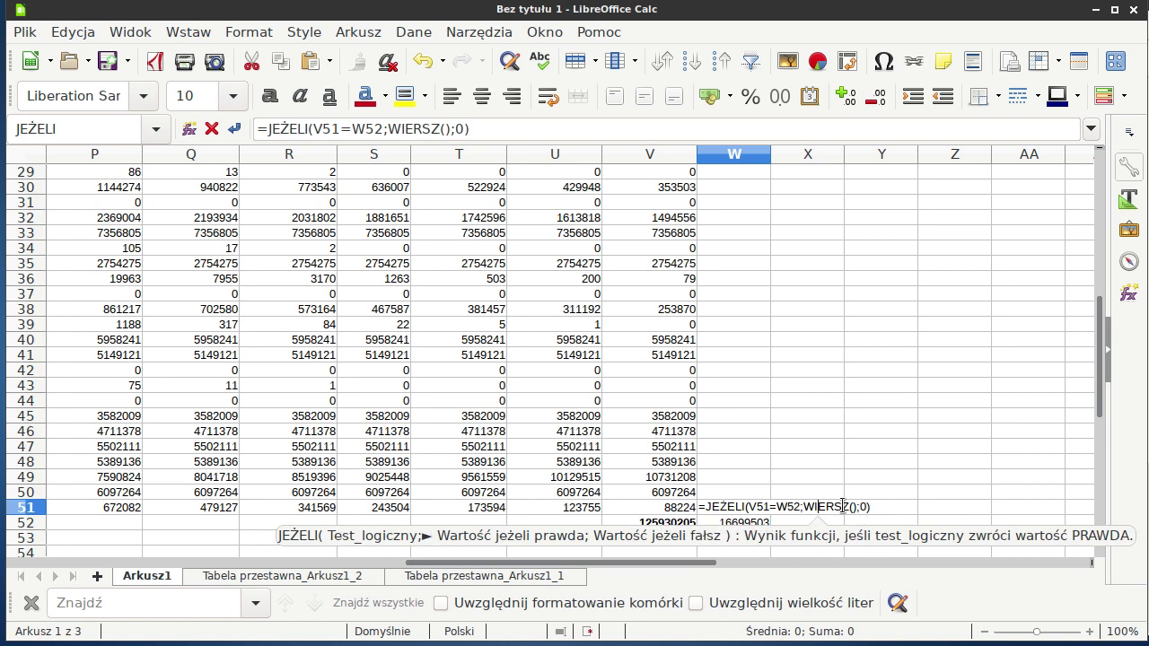
pyautogui.press('Left')
pyautogui.press('Left')
pyautogui.press('Left')
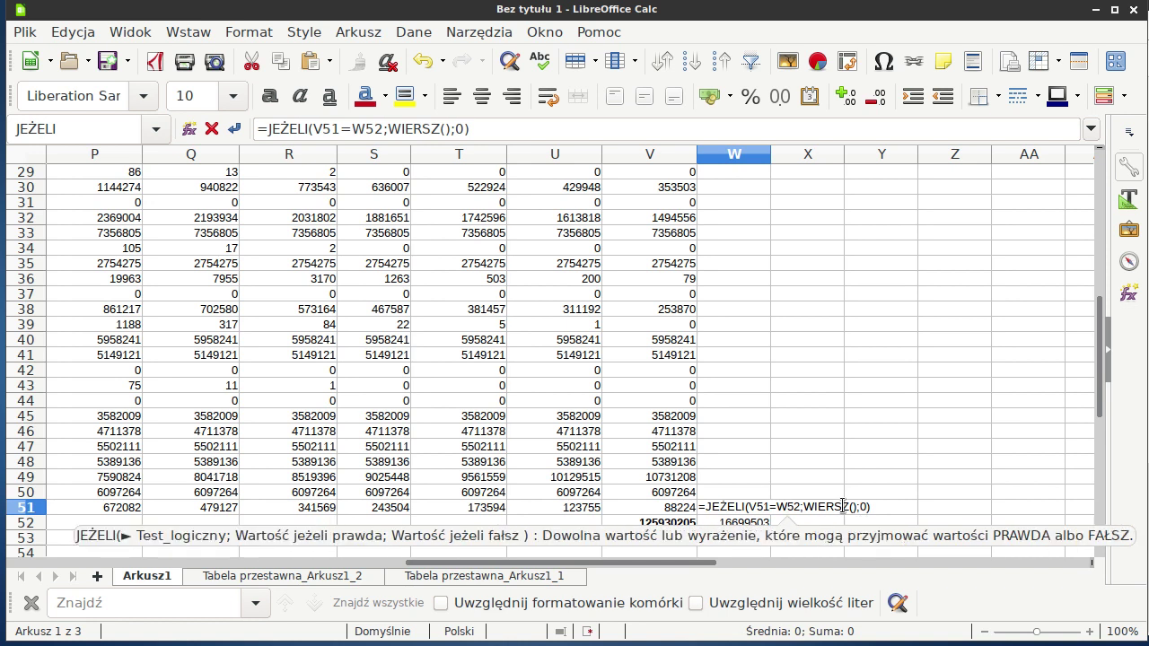
pyautogui.write('$')
pyautogui.press('Return')
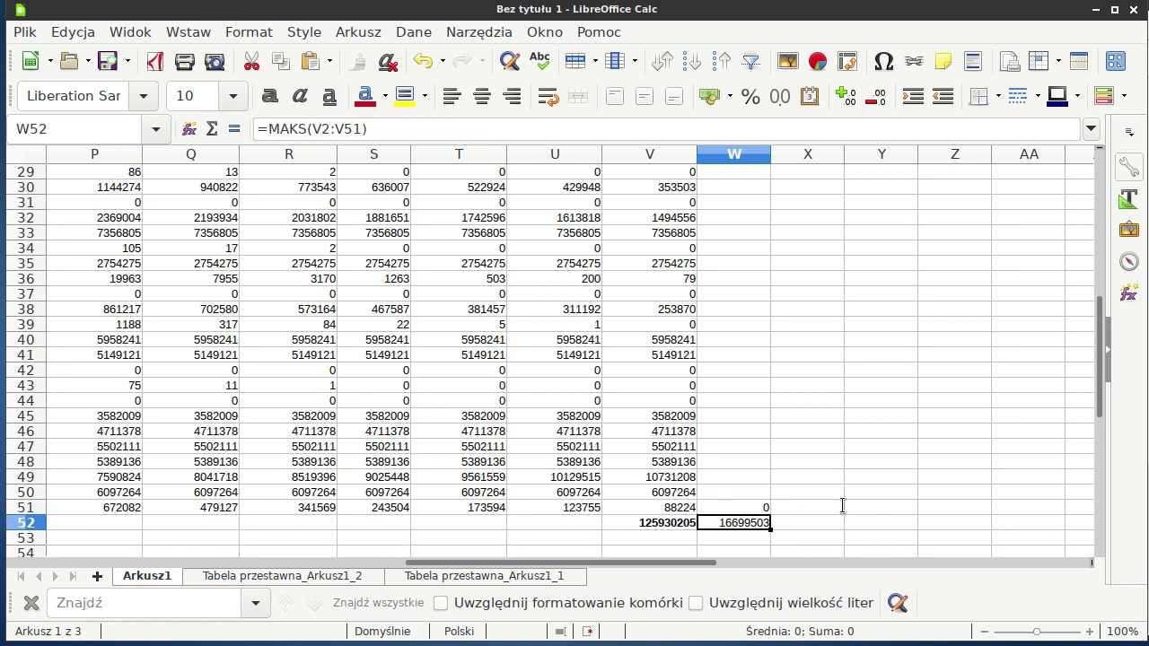
# Copy W51's row-of-maximum formula up through W2 and confirm W13 shows 13
pyautogui.click(758, 510)
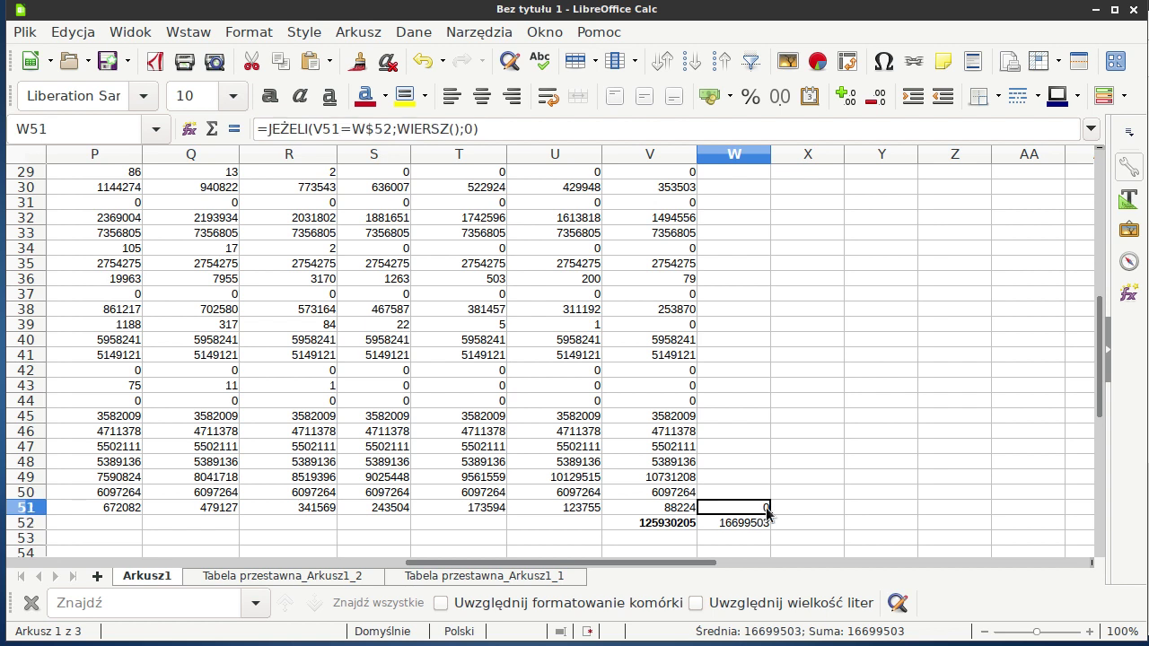
pyautogui.moveTo(769, 516)
pyautogui.mouseDown()
pyautogui.moveTo(781, 100)
pyautogui.moveTo(754, 135)
pyautogui.moveTo(752, 183)
pyautogui.mouseUp()
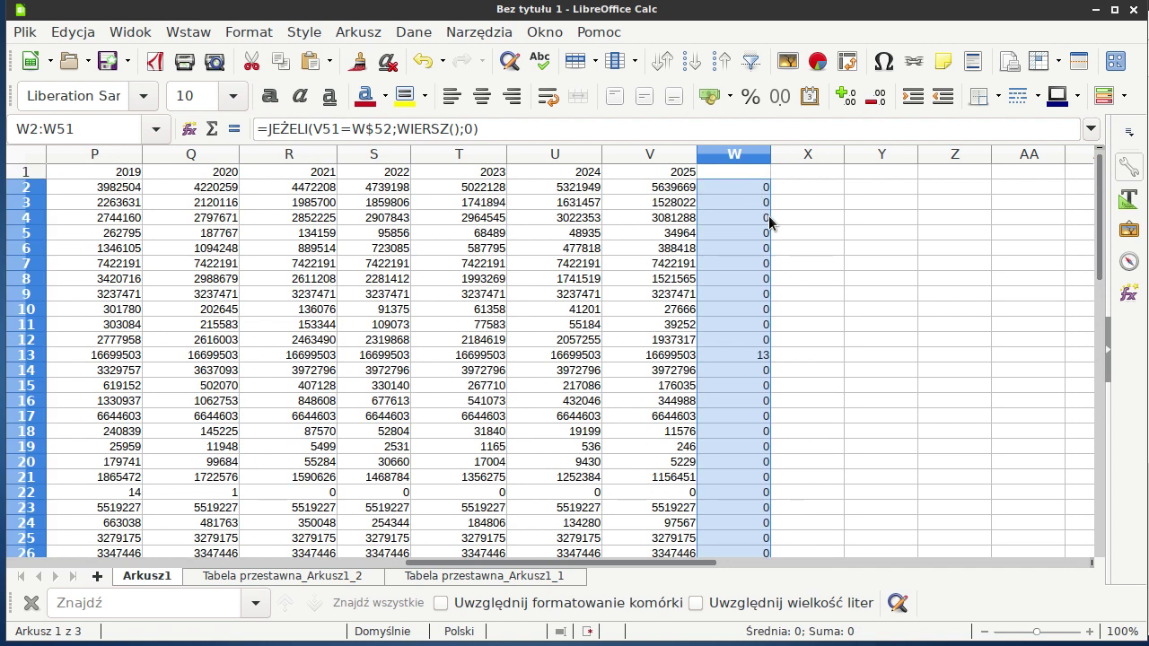
pyautogui.click(748, 354)
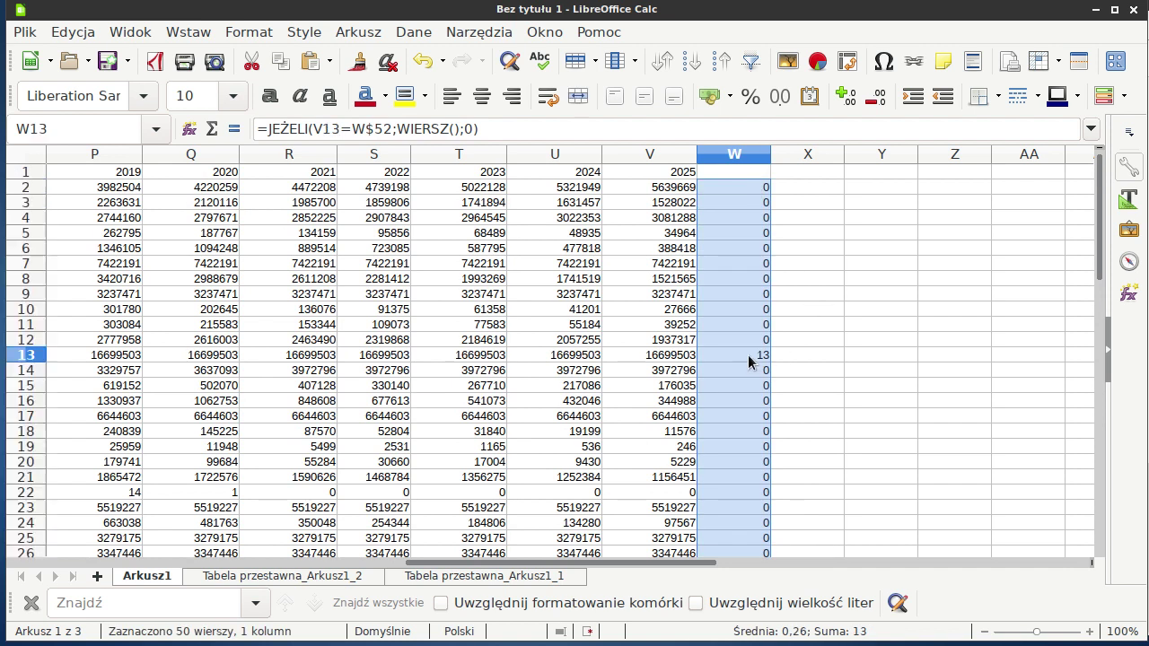
pyautogui.moveTo(688, 565)
pyautogui.mouseDown()
pyautogui.moveTo(414, 586)
pyautogui.moveTo(629, 584)
pyautogui.moveTo(415, 585)
pyautogui.mouseUp()
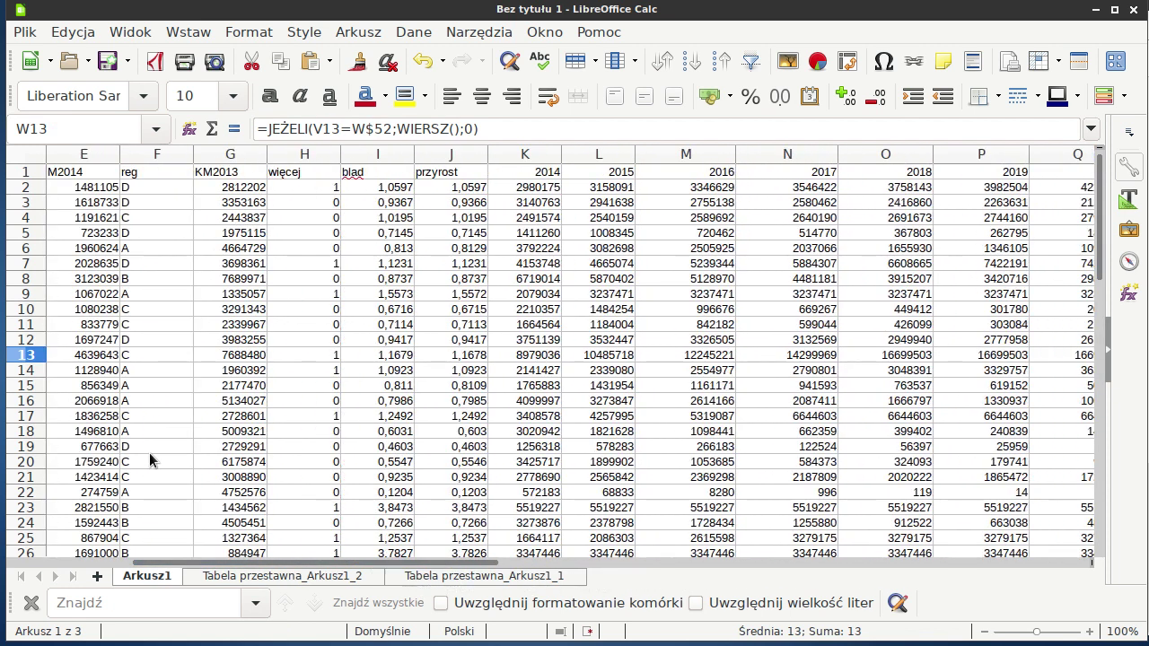
pyautogui.moveTo(201, 563); pyautogui.dragTo(63, 564)
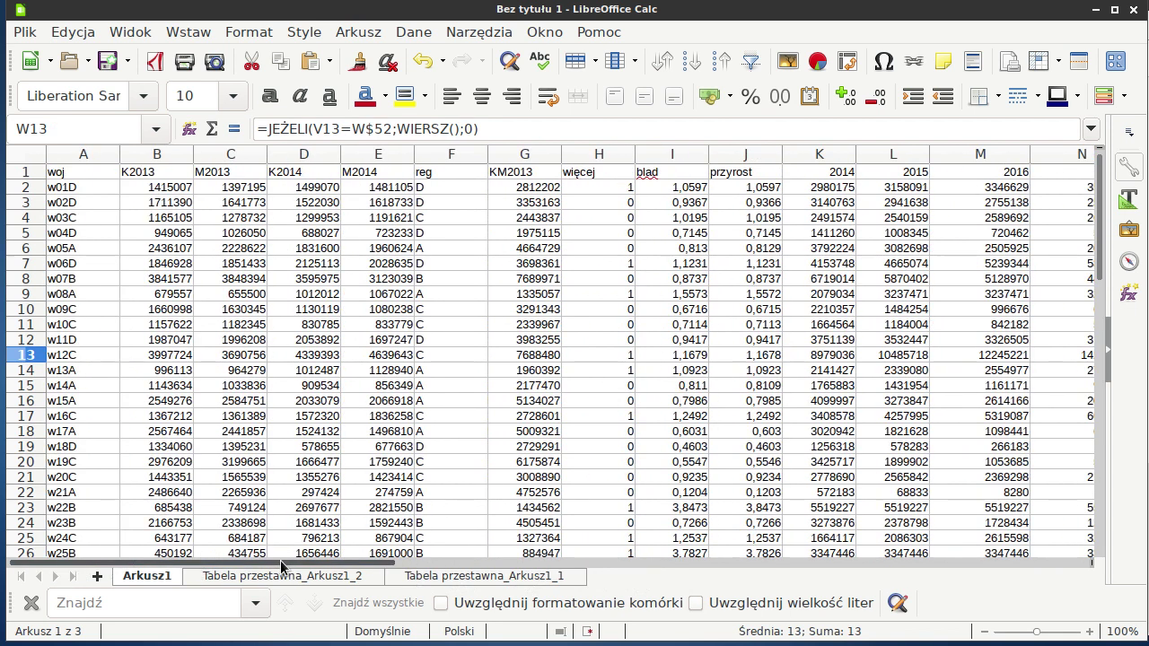
pyautogui.moveTo(283, 562); pyautogui.dragTo(745, 559)
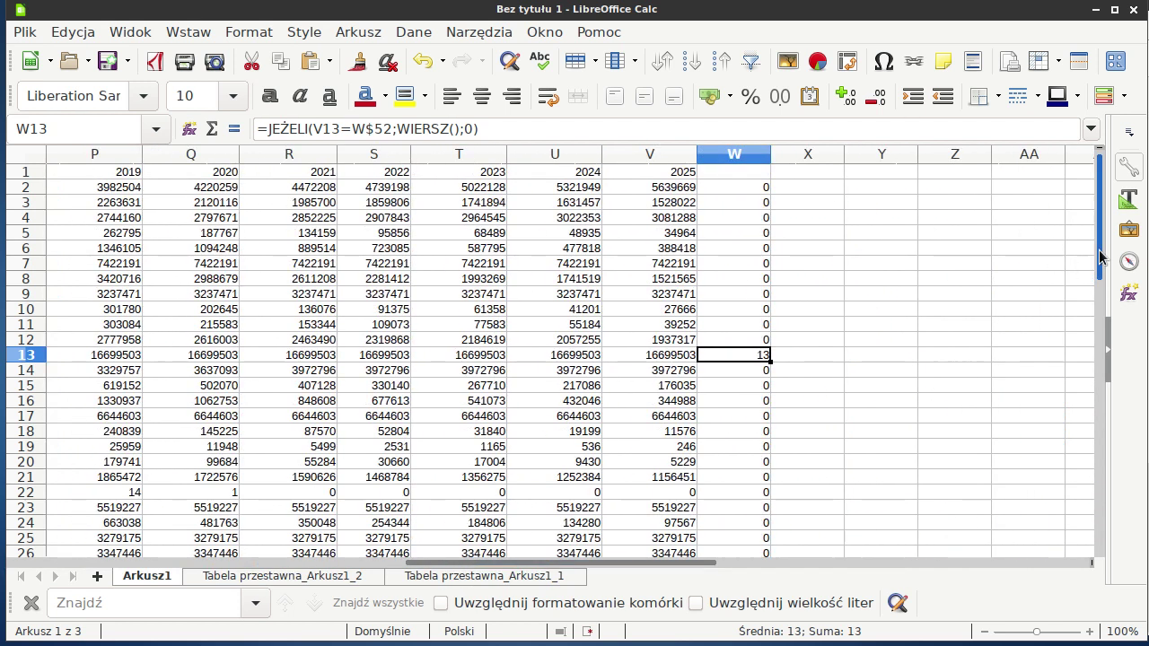
# Head column X with the label przel in X1
pyautogui.click(814, 177)
pyautogui.write('p')
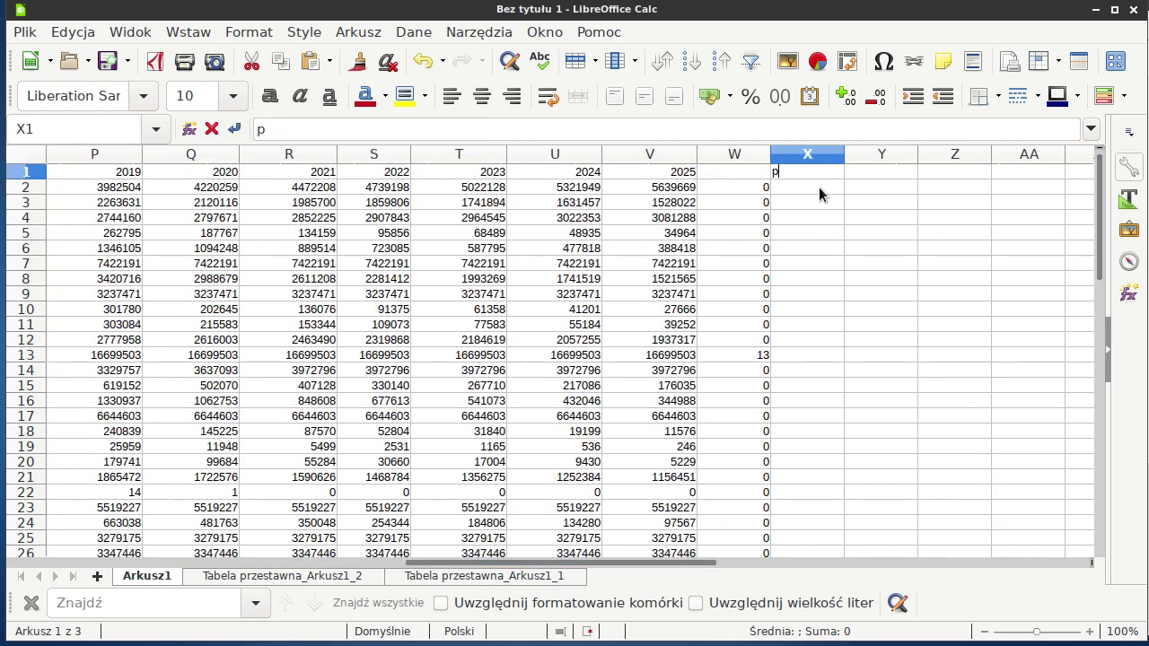
pyautogui.write('rzel')
pyautogui.press('Return')
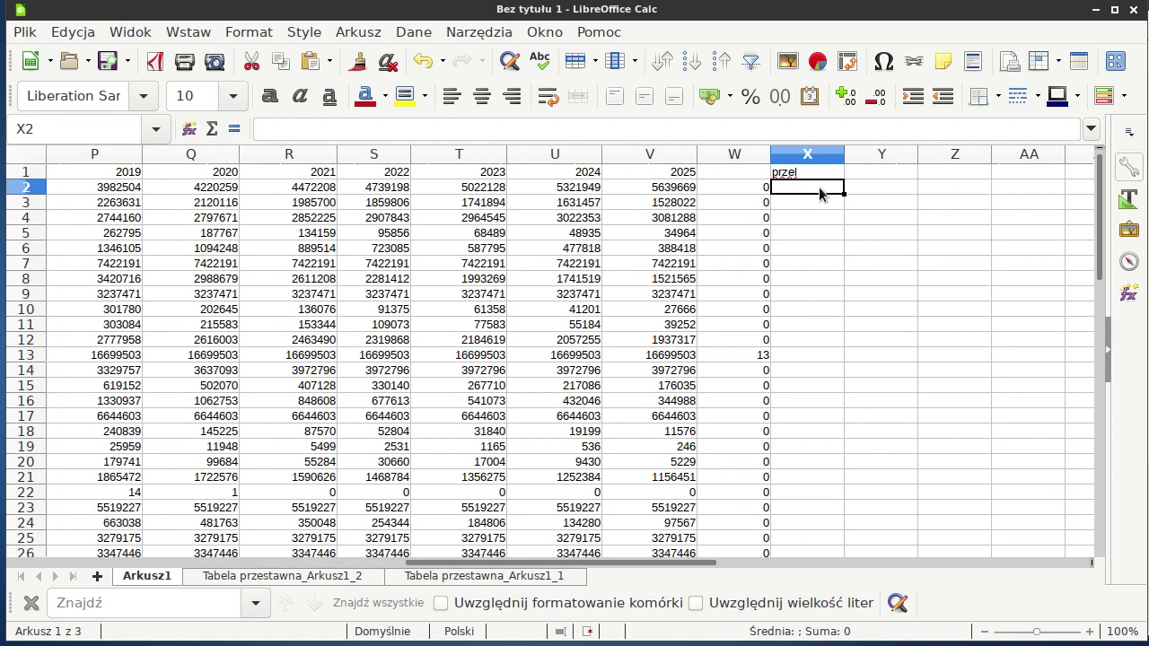
# Enter =JEŻELI(V2>2*G2;1;0) in X2 to flag a doubled population
pyautogui.write('=jeż')
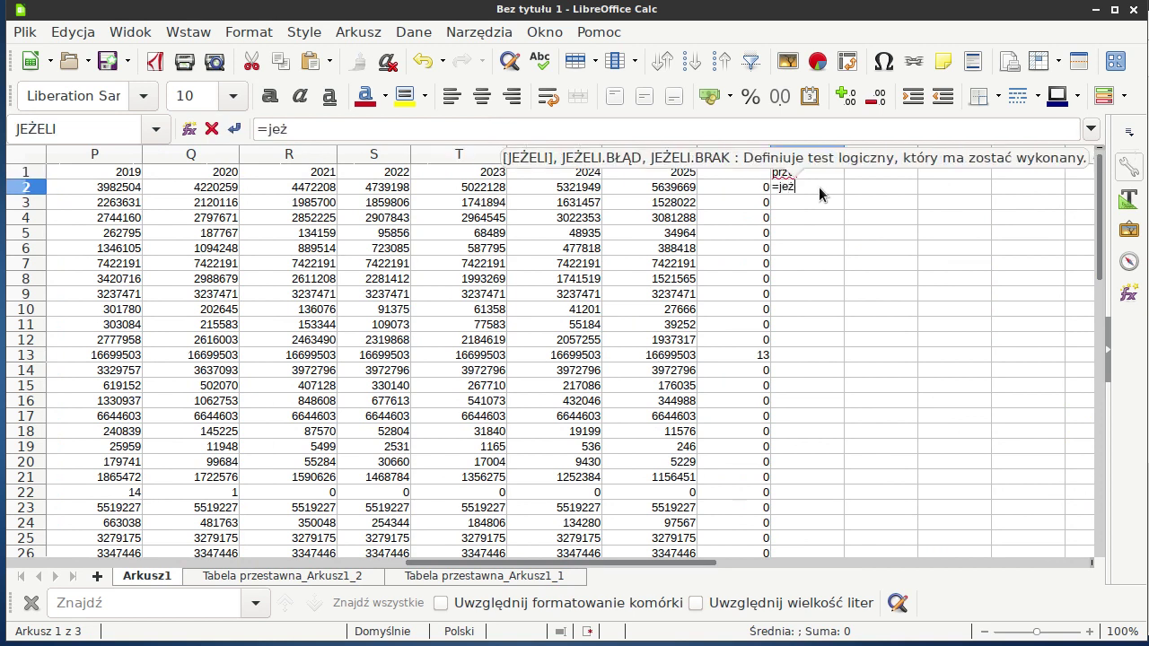
pyautogui.write('eli(')
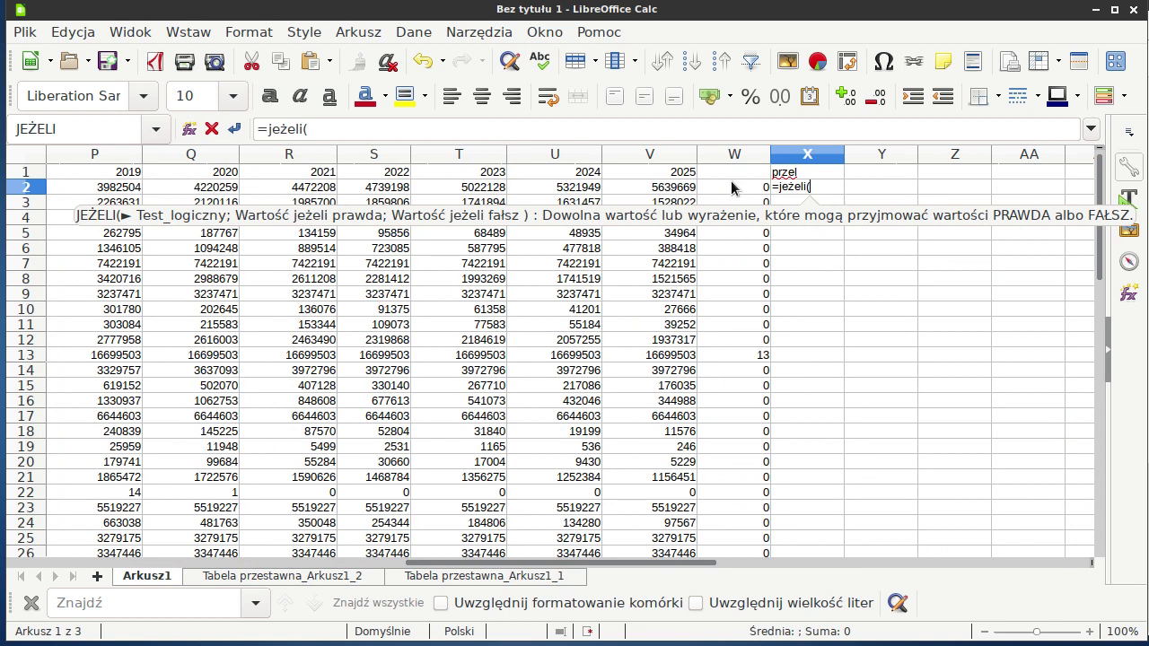
pyautogui.click(689, 189)
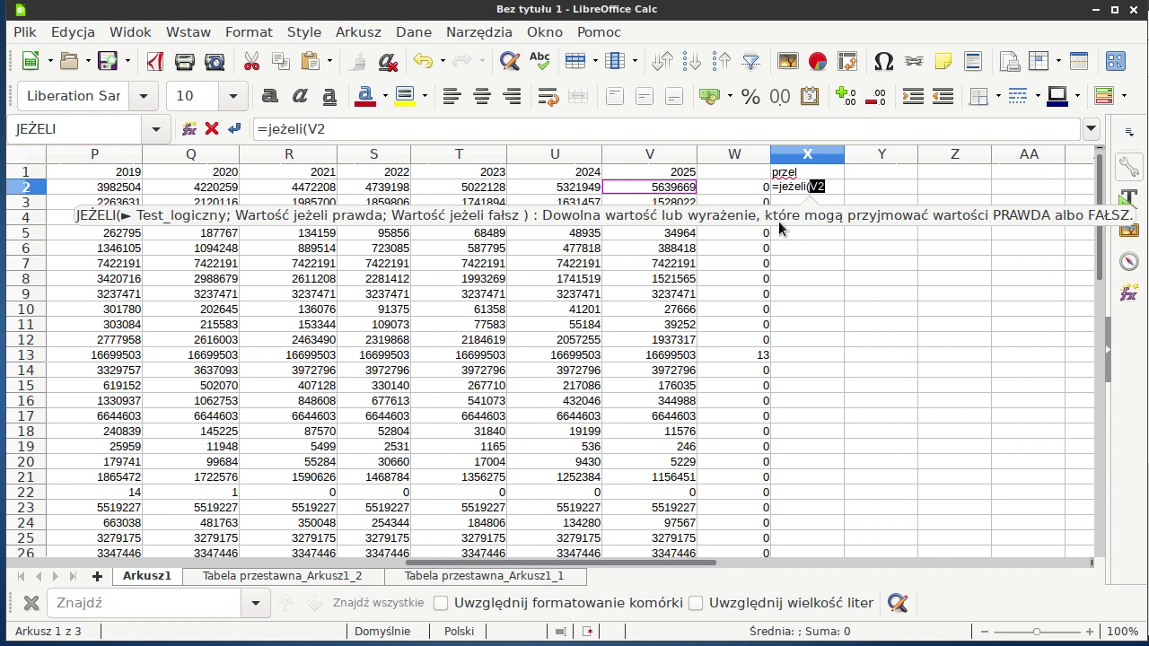
pyautogui.write('>')
pyautogui.write('2*')
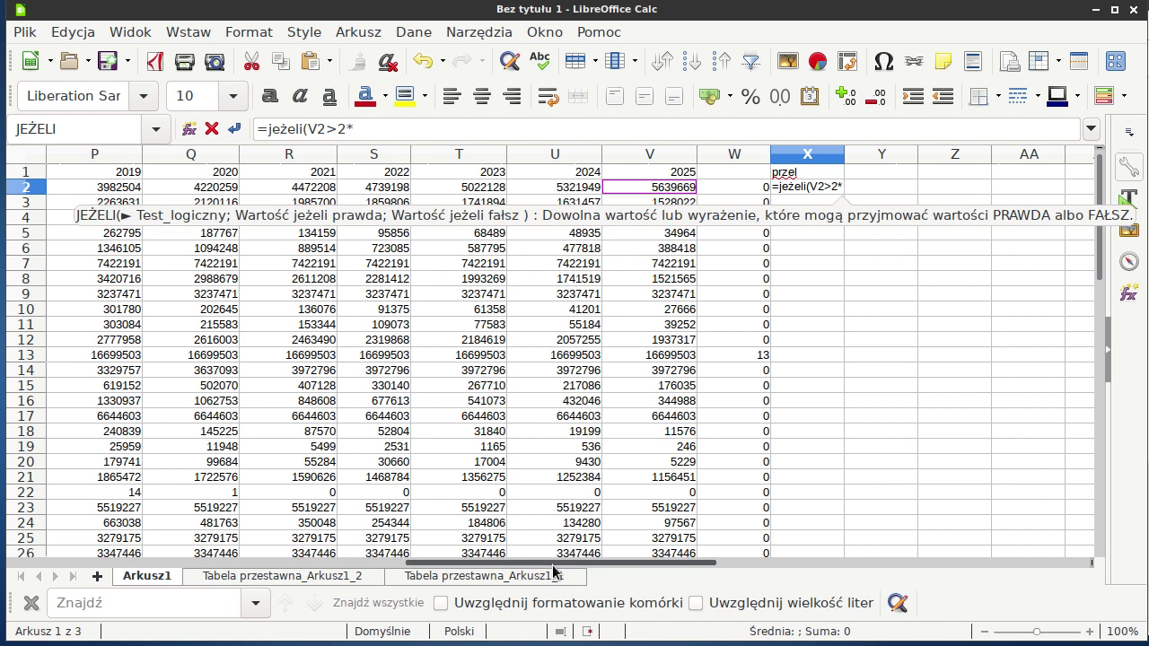
pyautogui.moveTo(550, 564); pyautogui.dragTo(354, 571)
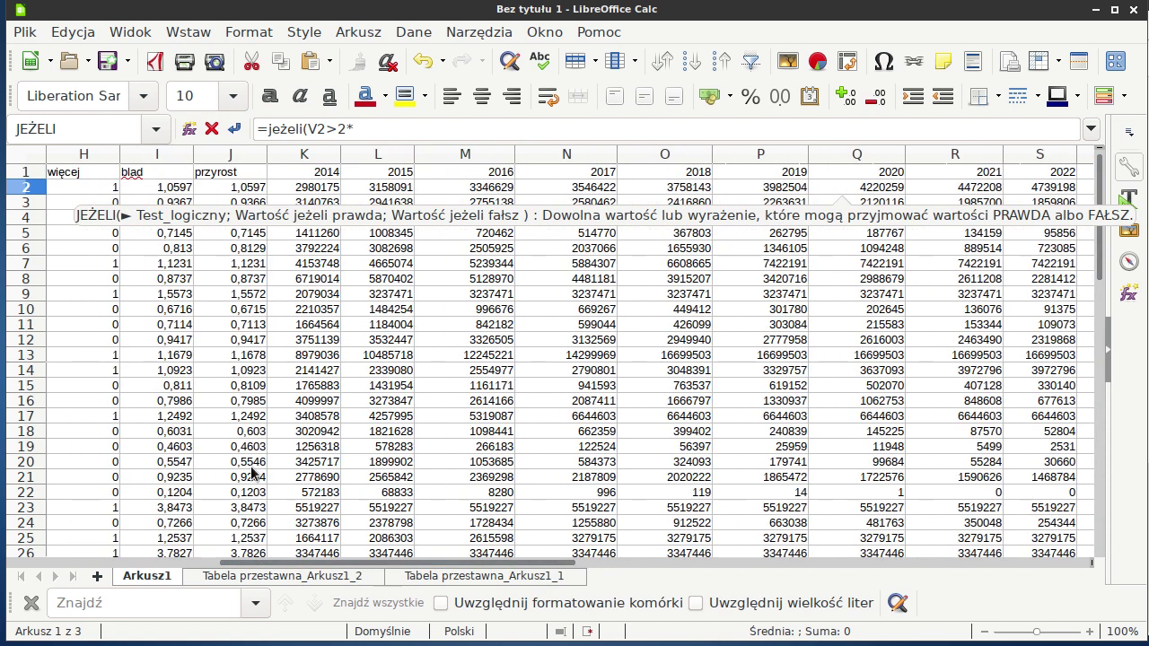
pyautogui.moveTo(313, 567); pyautogui.dragTo(267, 568)
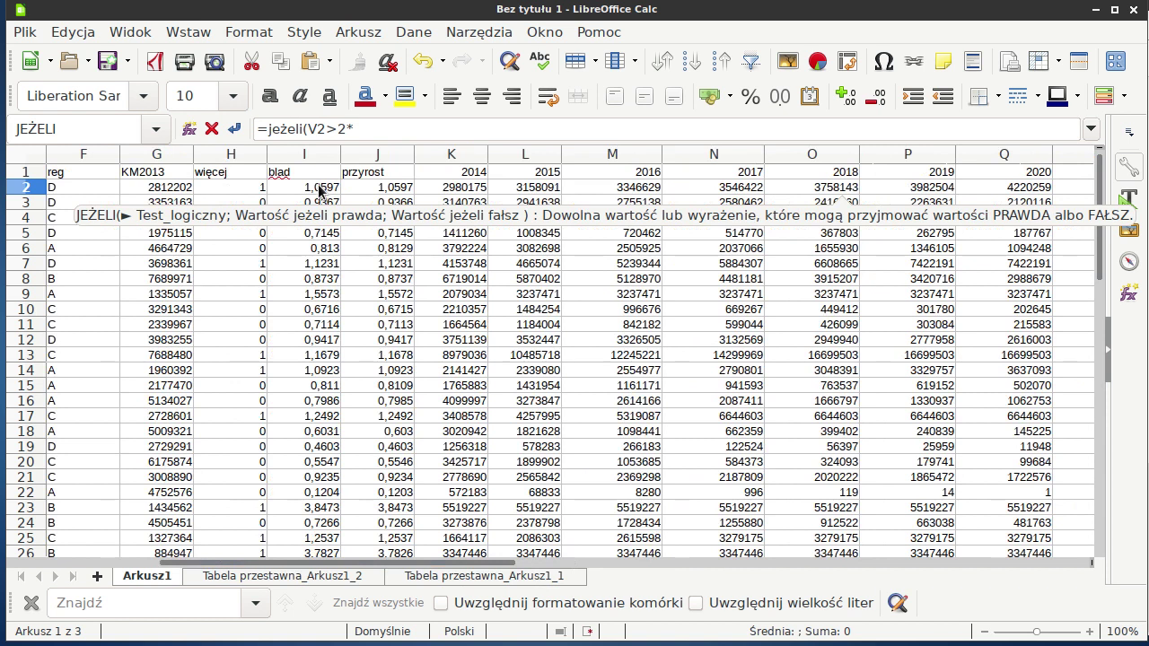
pyautogui.click(179, 188)
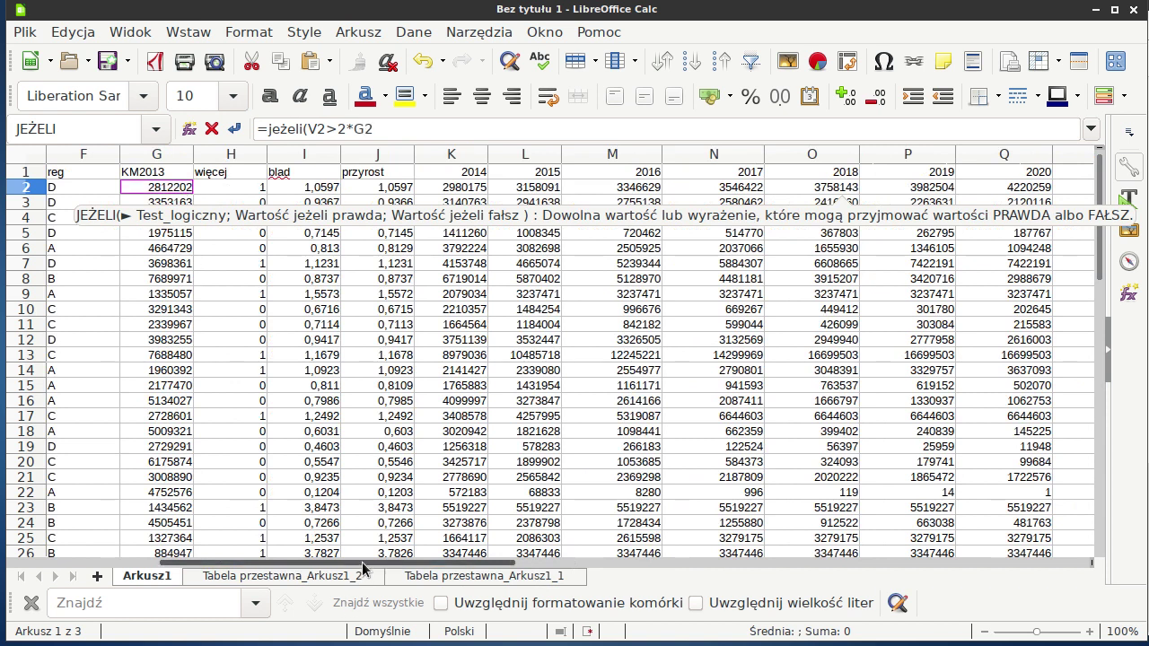
pyautogui.moveTo(364, 568); pyautogui.dragTo(742, 562)
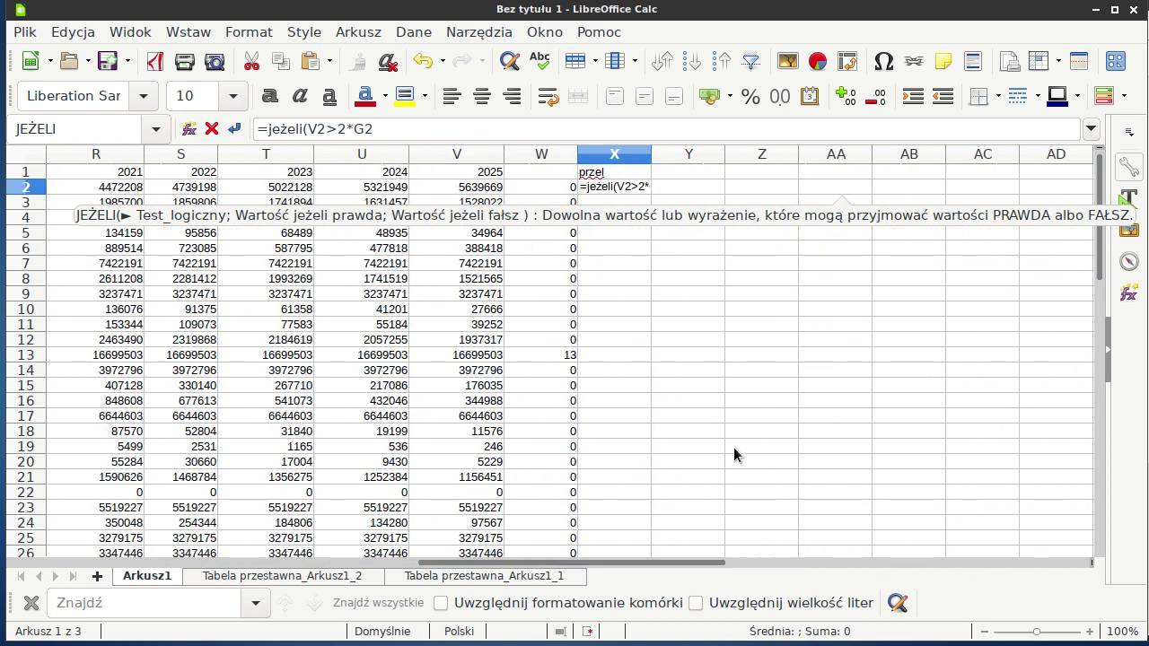
pyautogui.write(';1;')
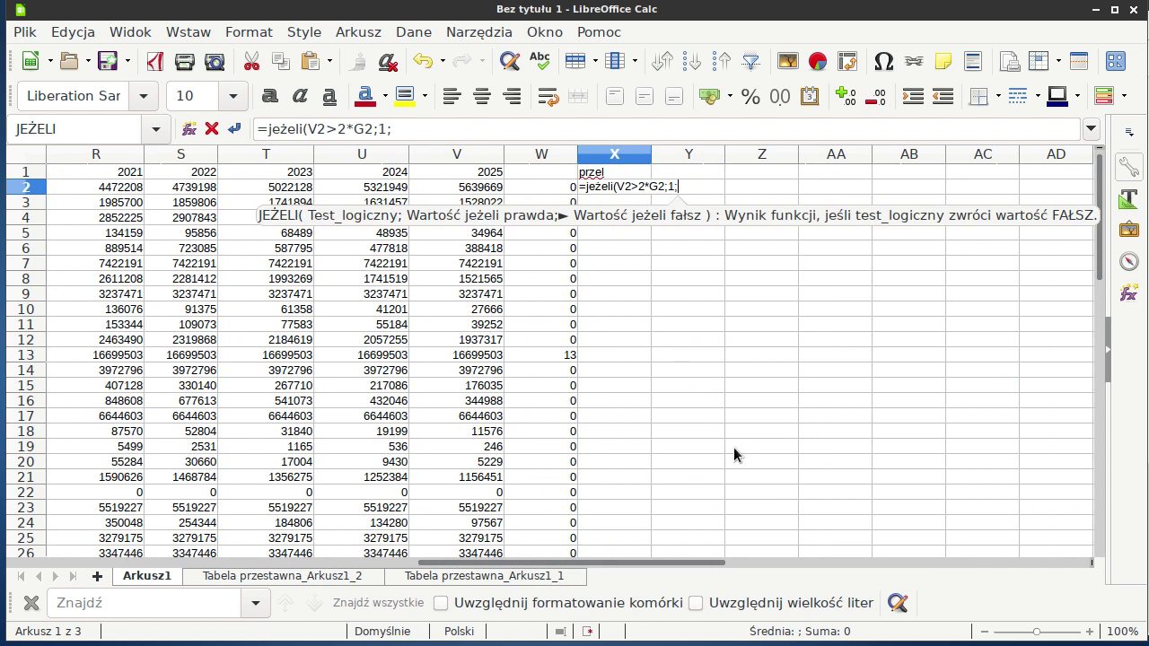
pyautogui.write('0)')
pyautogui.press('Return')
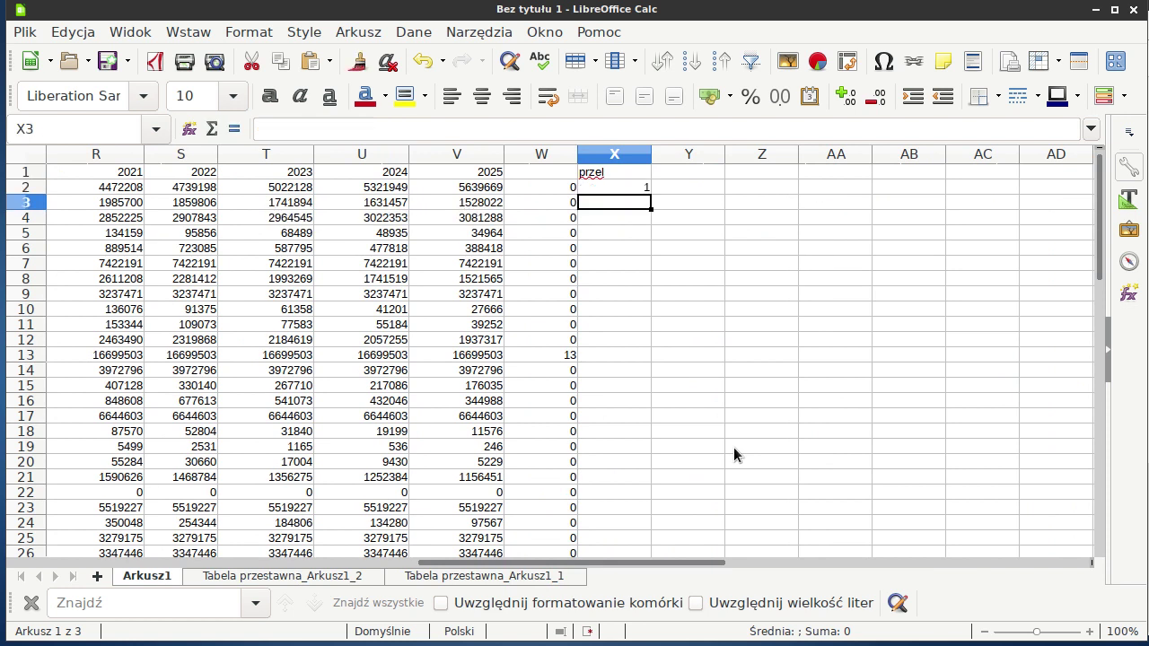
# Copy X2's doubling formula down through X51
pyautogui.click(613, 187)
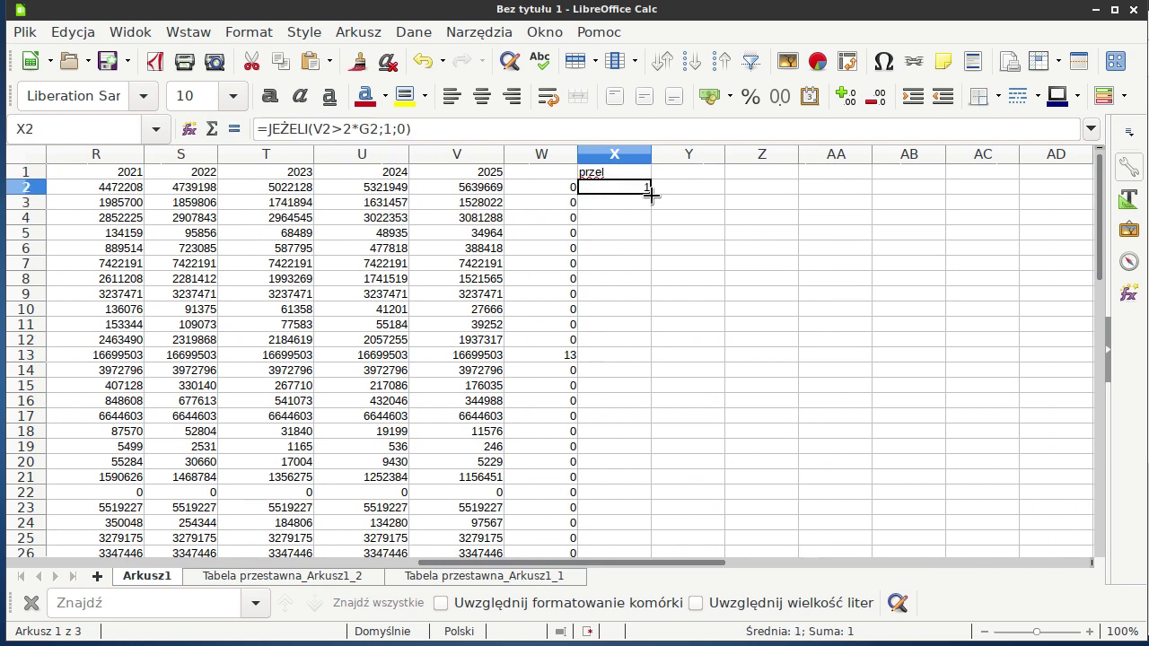
pyautogui.doubleClick(651, 195)
pyautogui.scroll(-1, 676, 323)
pyautogui.scroll(-12, 676, 332)
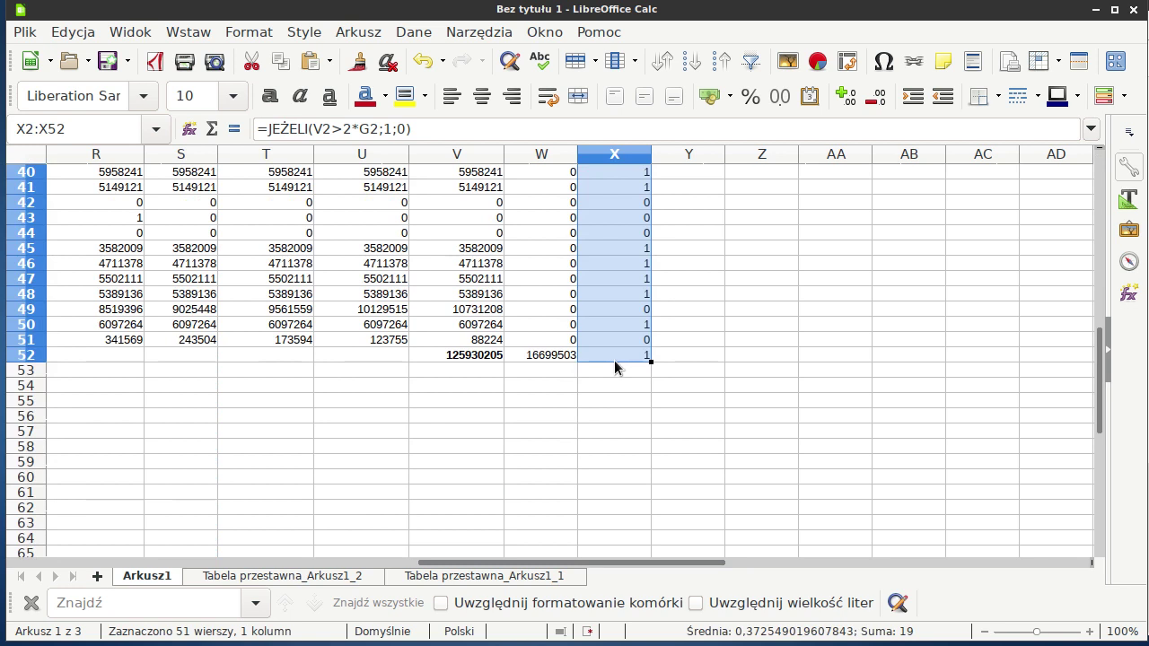
# Replace X52 with =SUMA(X2:X51), totalling 18 flagged provinces
pyautogui.click(640, 357)
pyautogui.press('Delete')
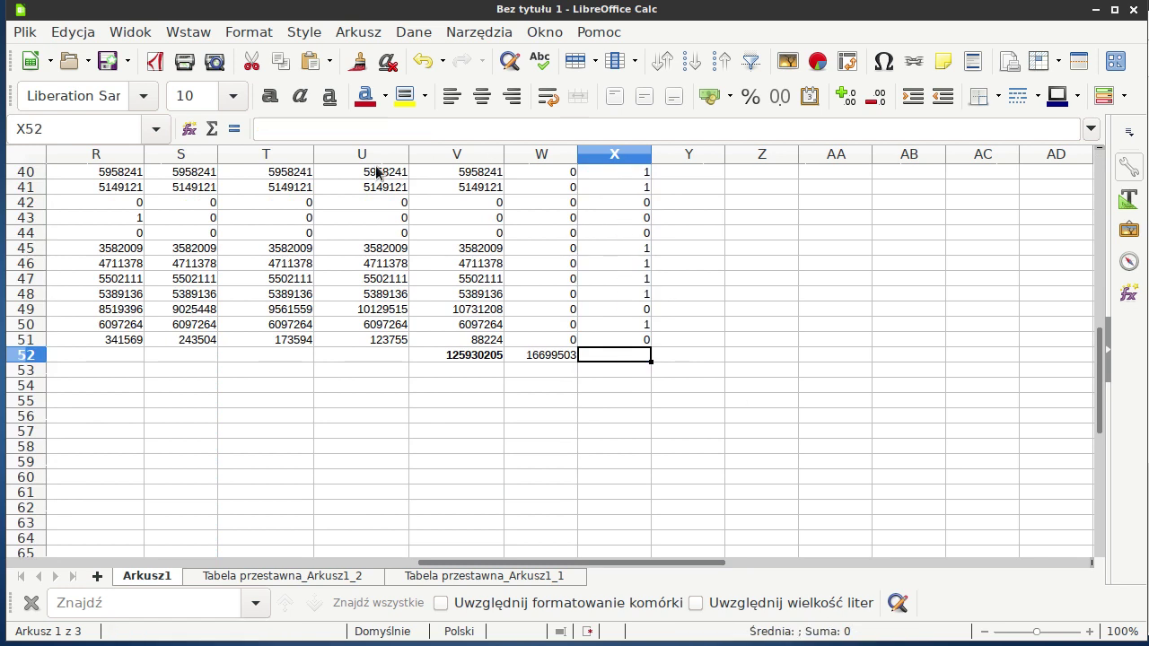
pyautogui.click(212, 131)
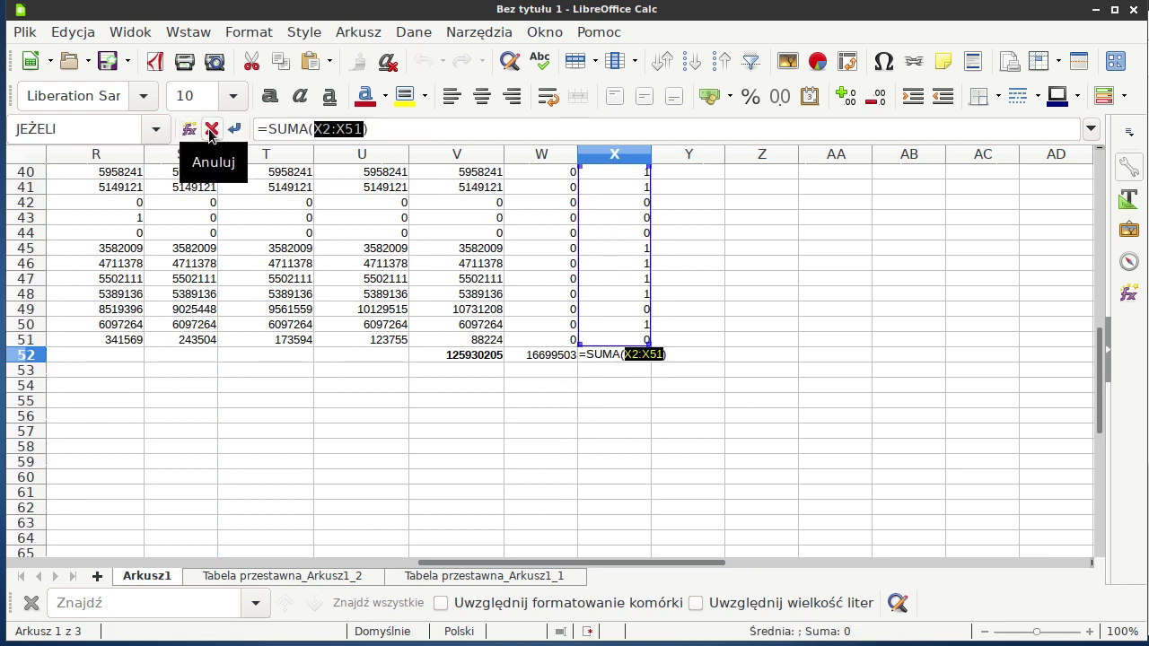
pyautogui.click(212, 131)
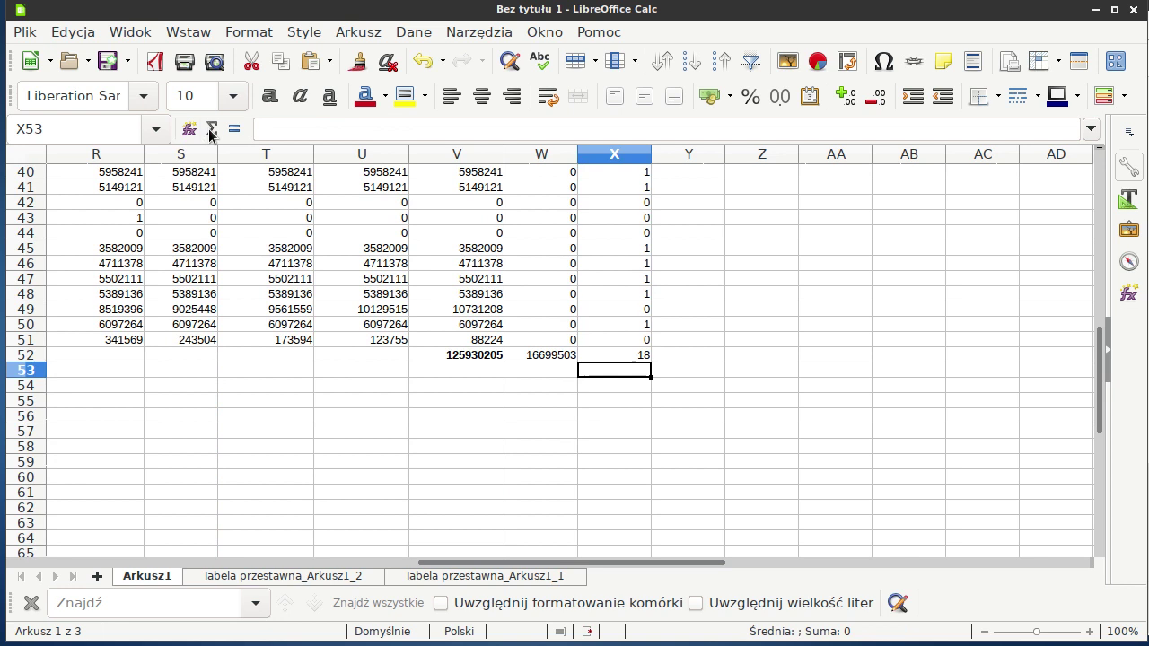
pyautogui.click(626, 358)
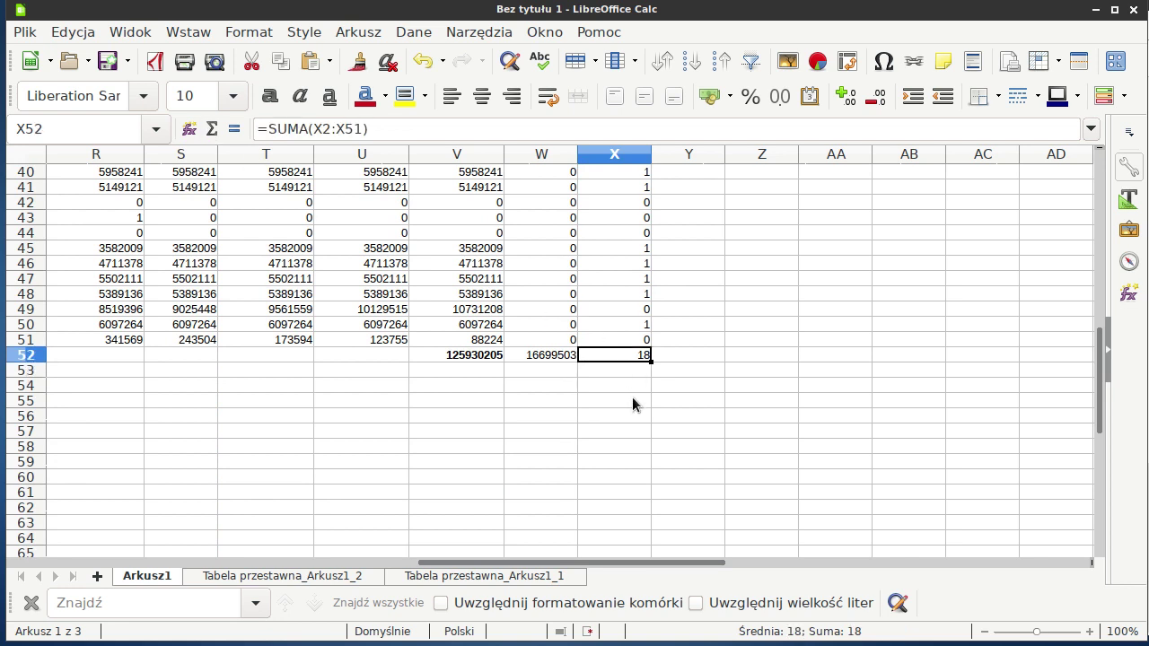